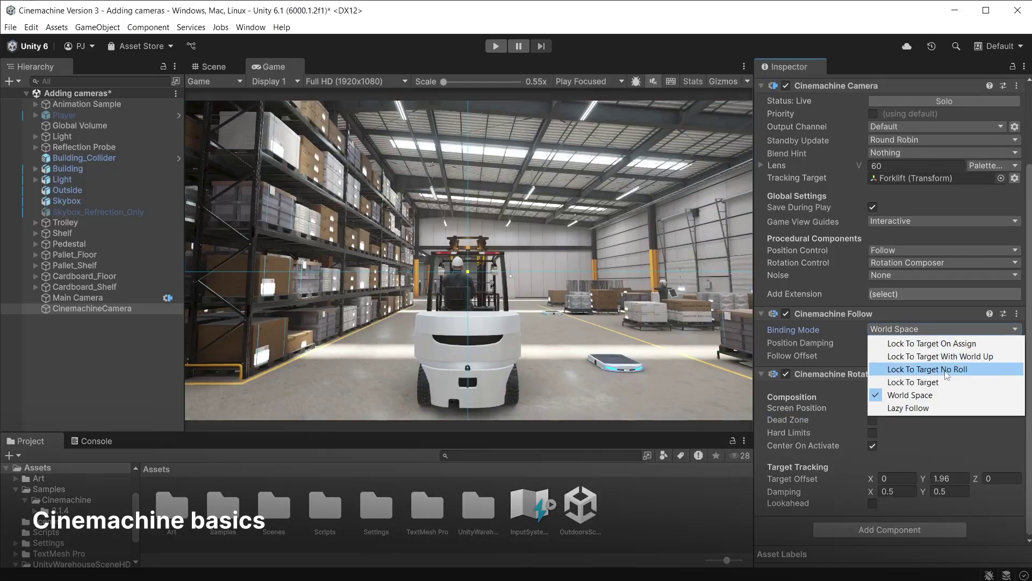
Set the forklift camera's Binding Mode to Lock To Target No Roll and run the scene
click(947, 371)
key(ctrl+p)
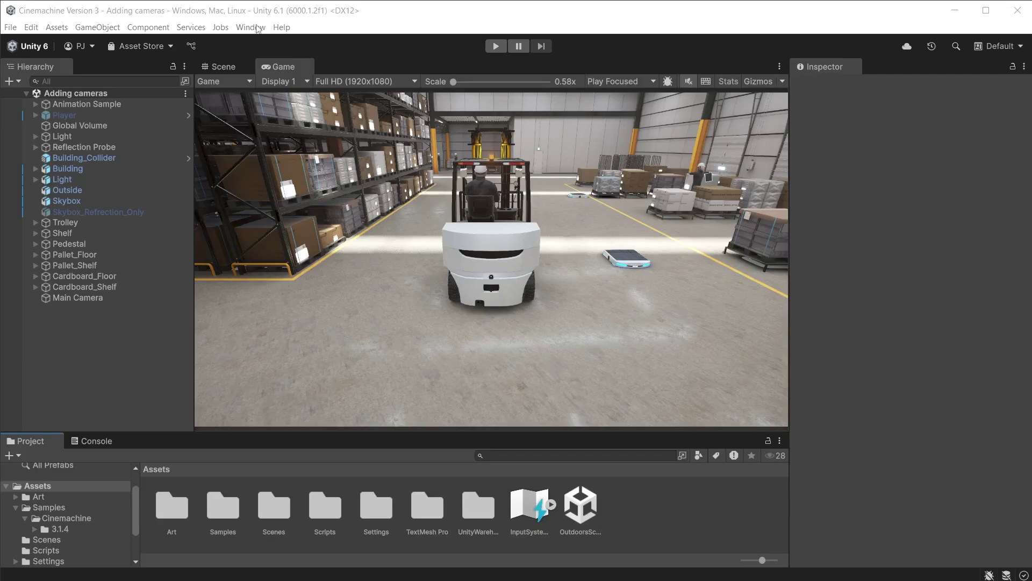
Check the Cinemachine package and its Samples in the Package Manager
click(257, 27)
mouse_move(305, 183)
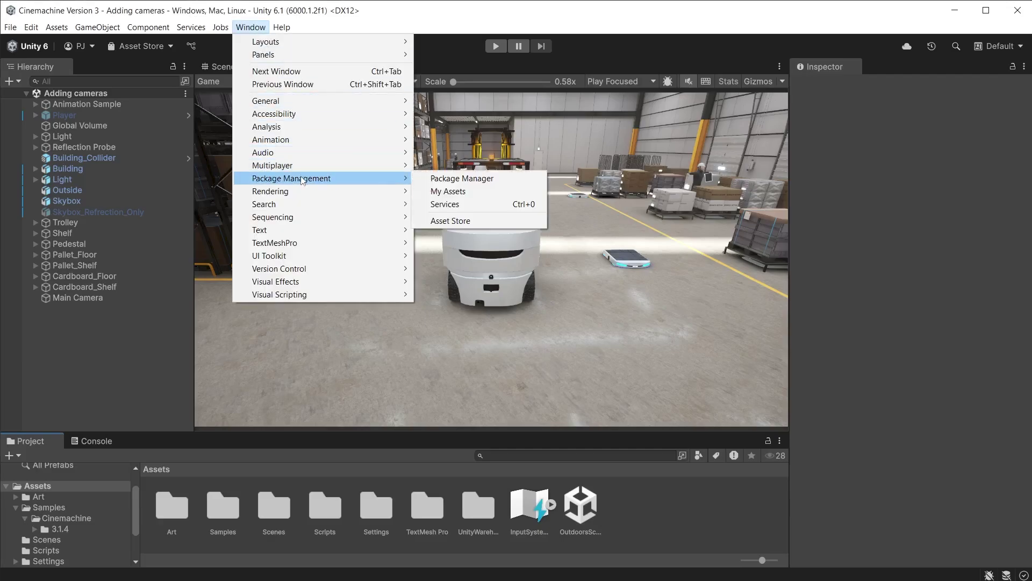
click(486, 179)
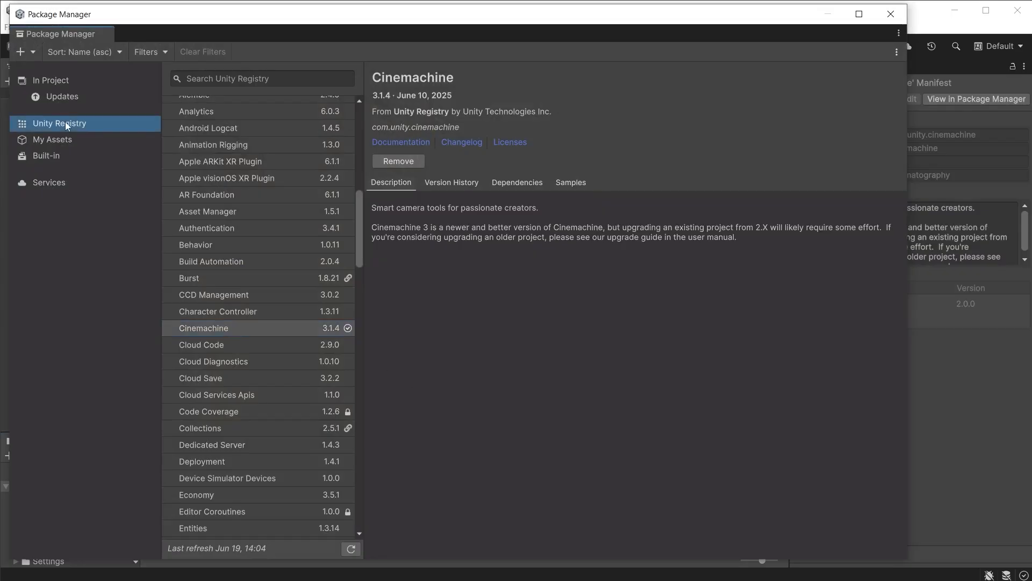
click(254, 330)
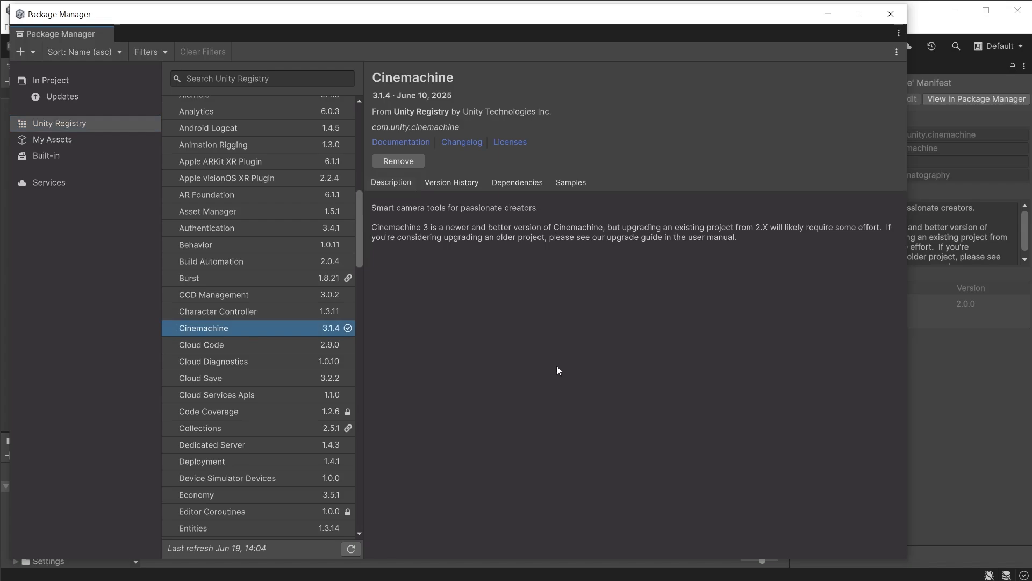
click(567, 185)
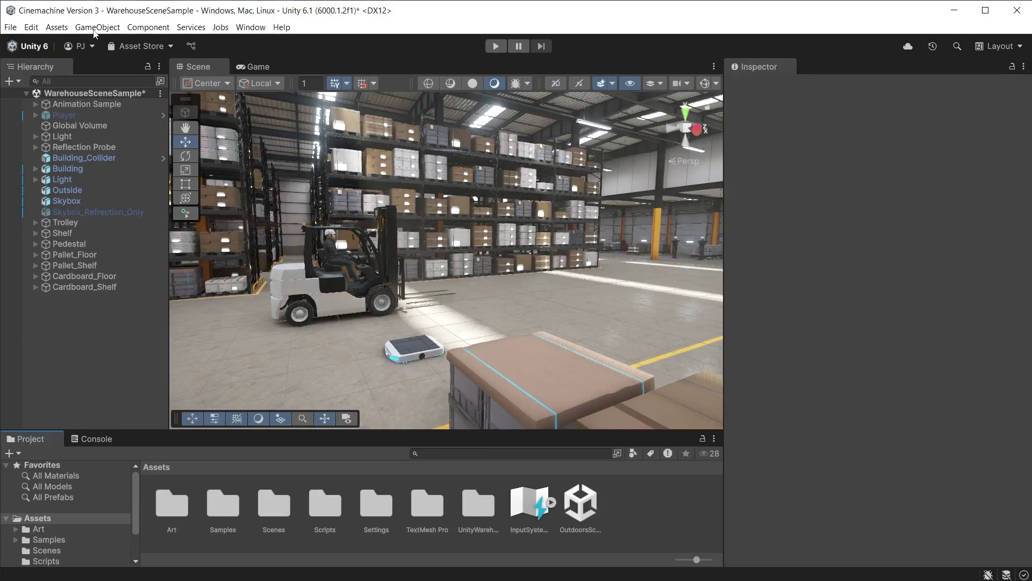
Add a plain Camera object to the scene and look through the Game view
click(97, 27)
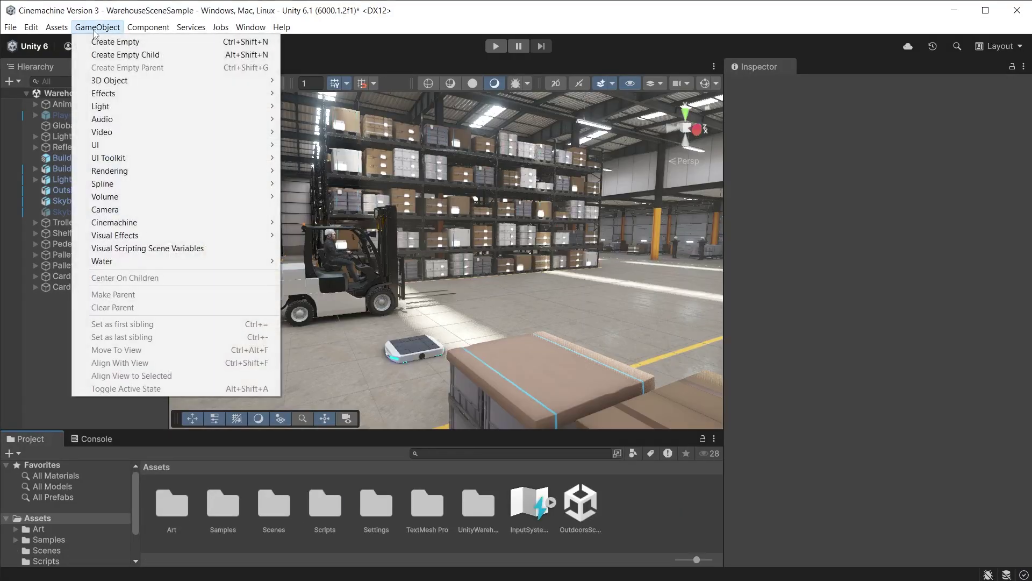
click(115, 210)
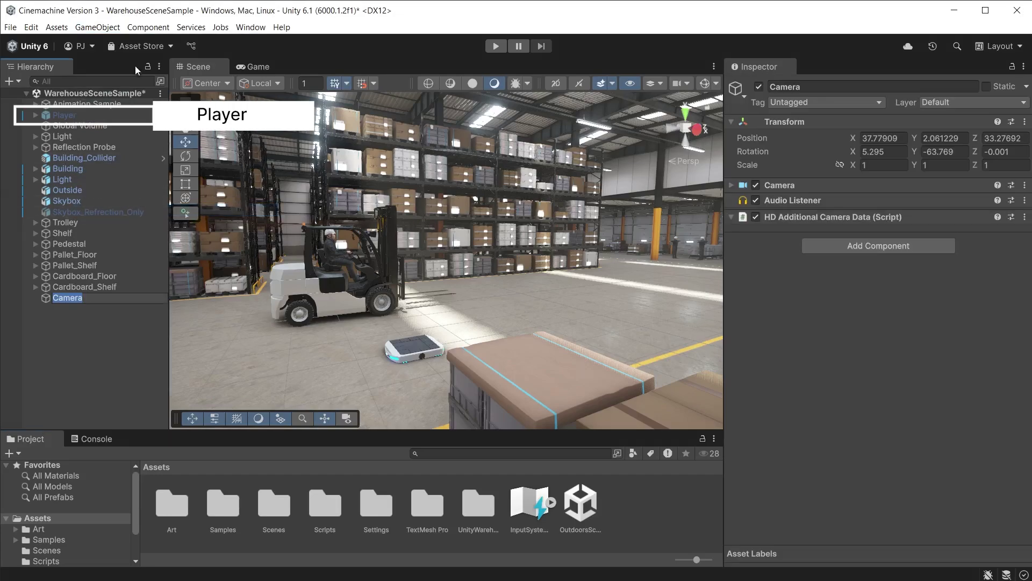
click(252, 67)
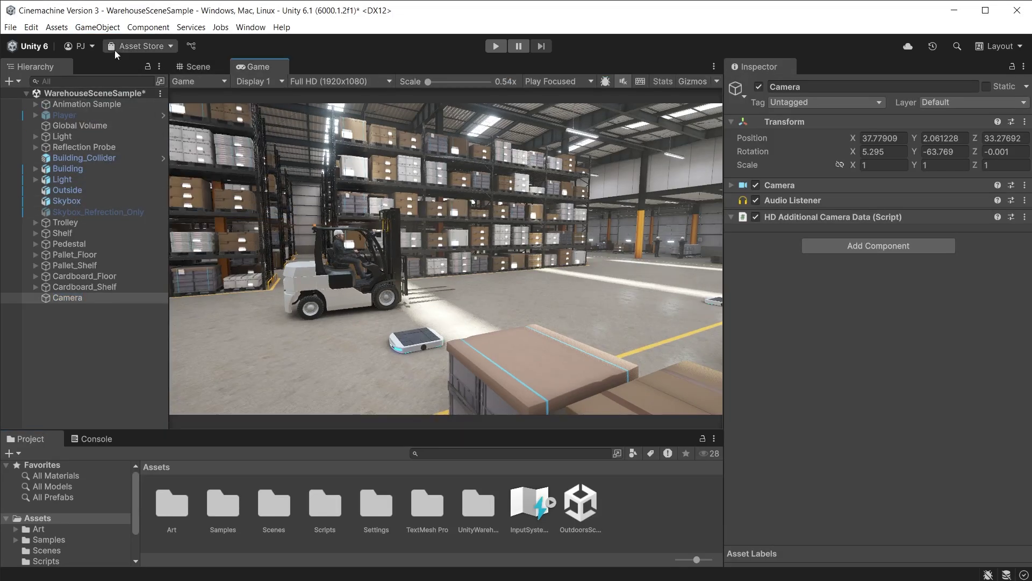
Create a Cinemachine Camera via GameObject > Cinemachine and return to the Scene view
click(98, 28)
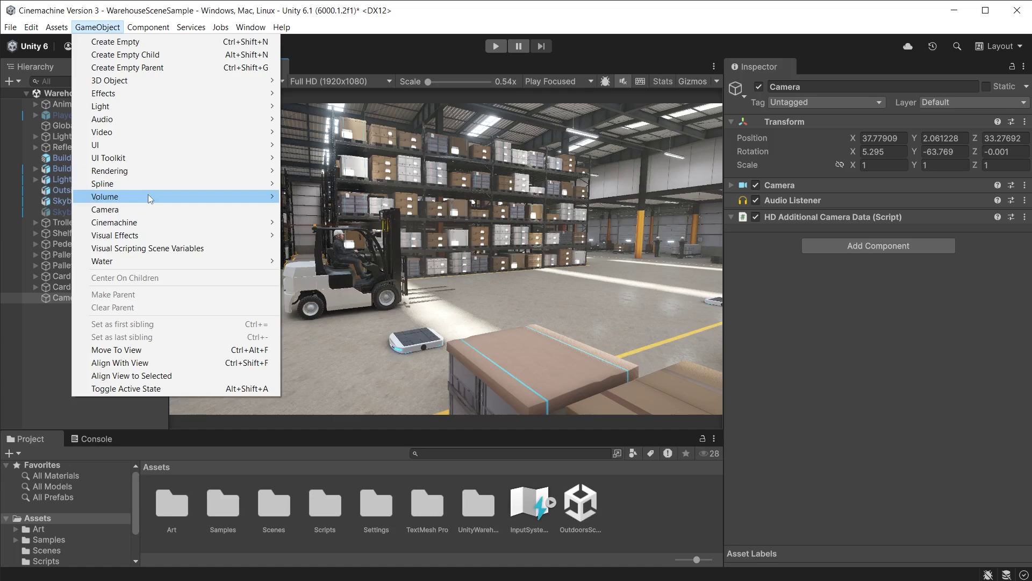
mouse_move(160, 228)
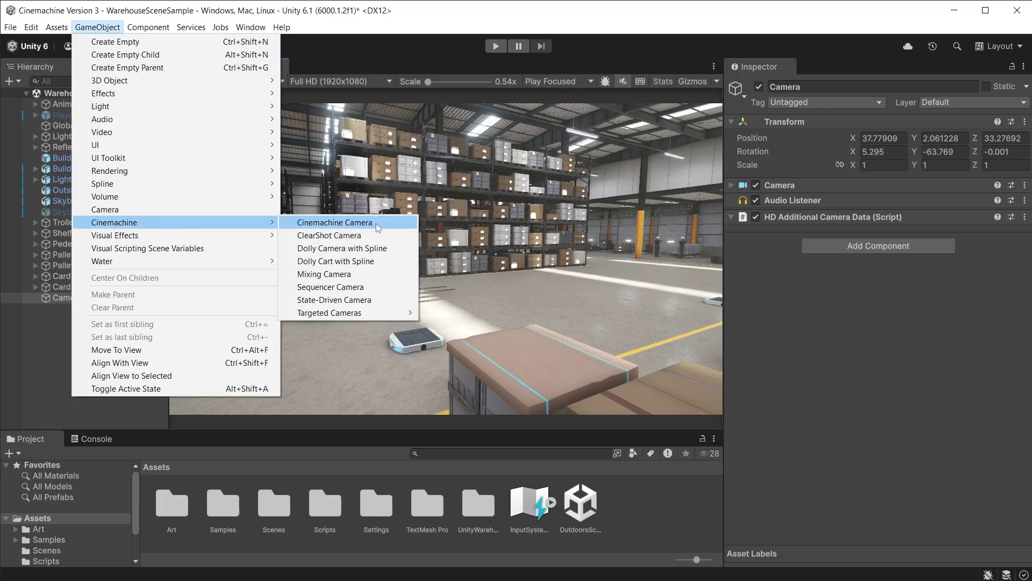
click(376, 223)
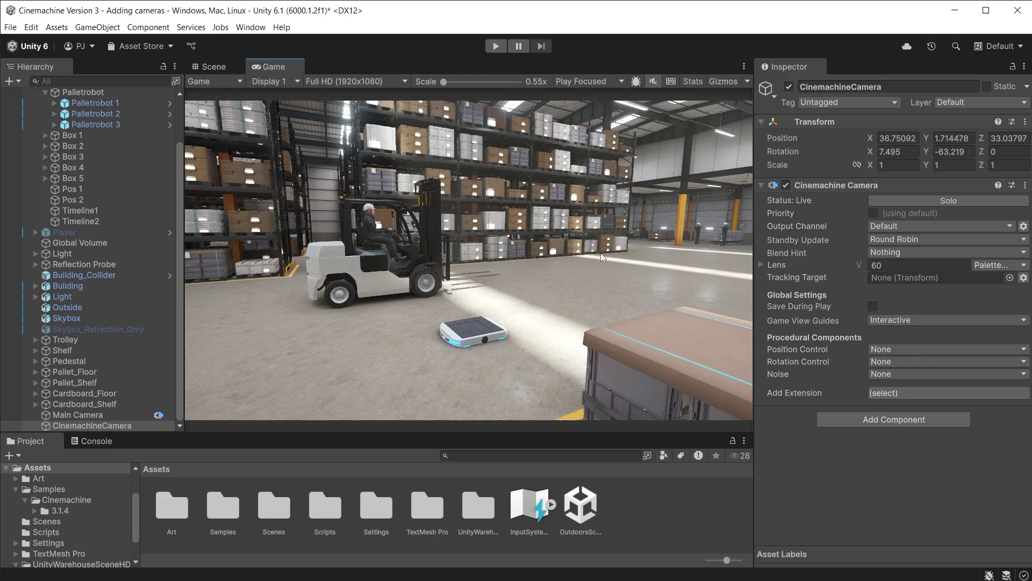
key(ctrl+1)
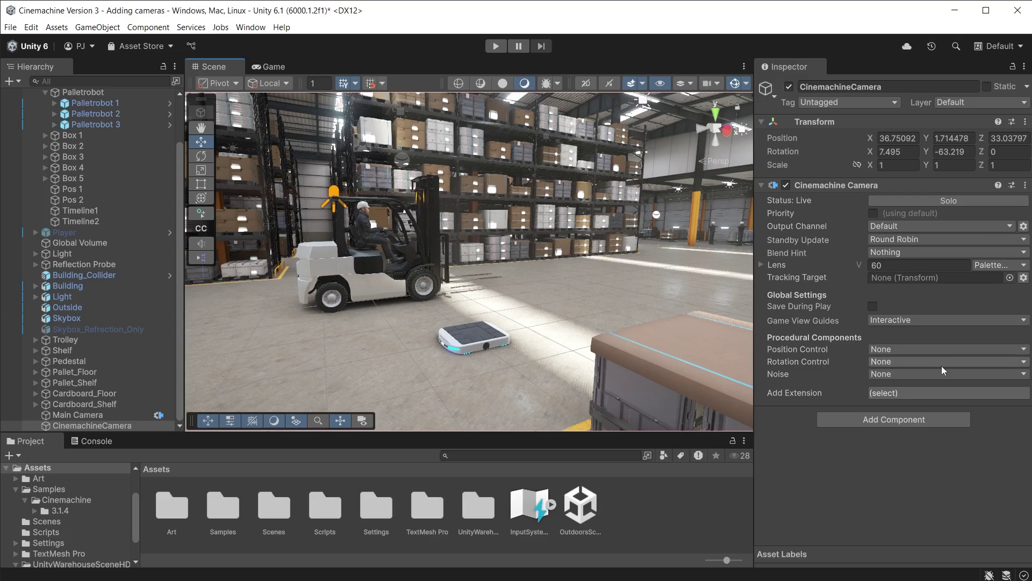
Give the CinemachineCamera a Rotation Composer with Forklift as its Tracking Target
click(941, 365)
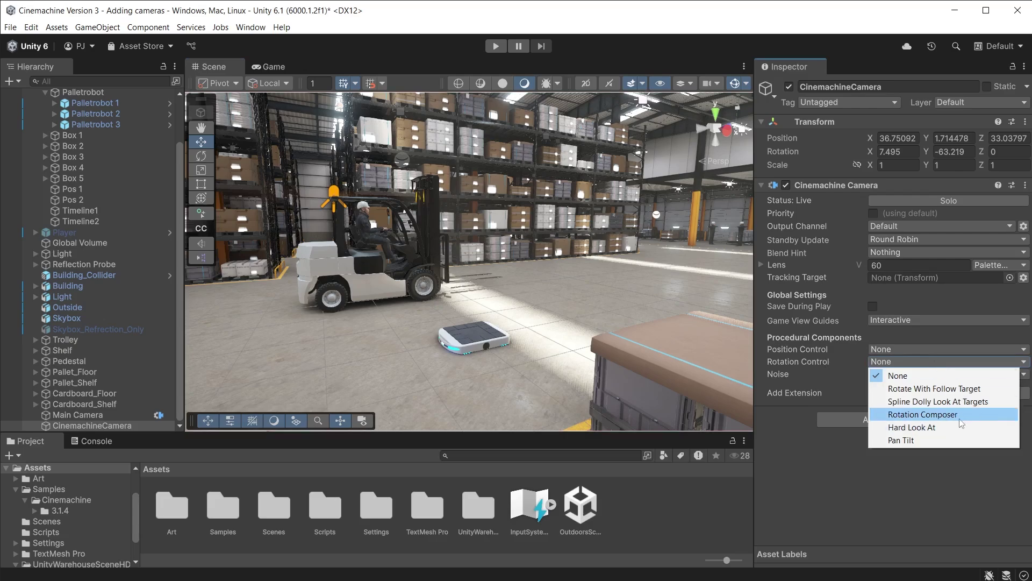
click(976, 418)
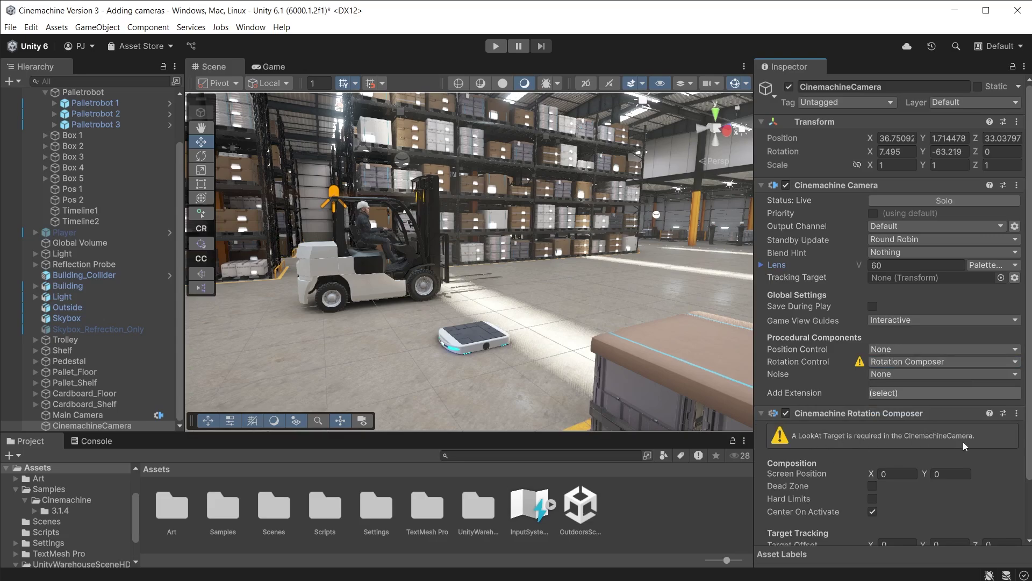
scroll(102, 163, up, 10)
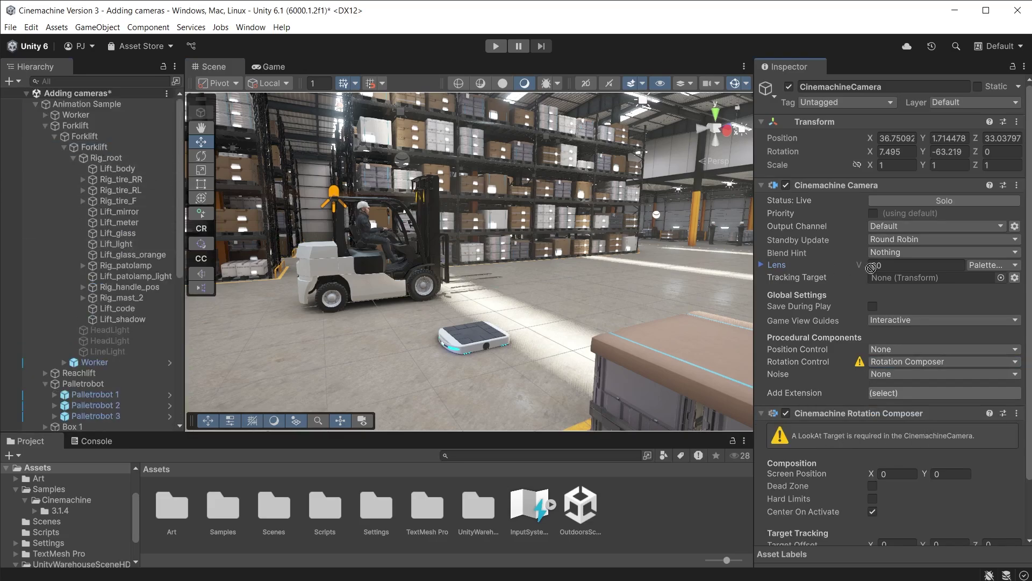
drag(870, 267, 931, 279)
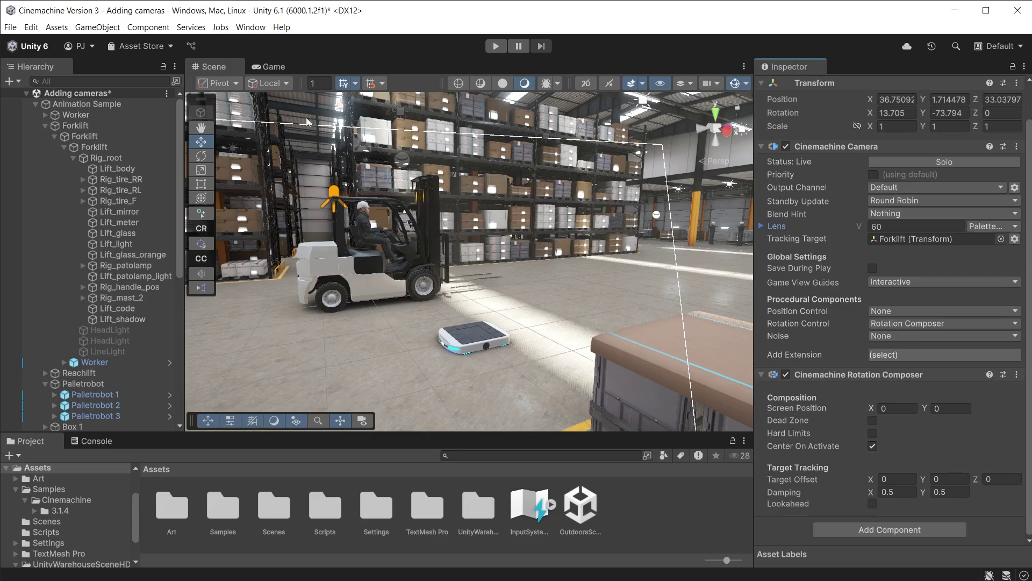
click(282, 65)
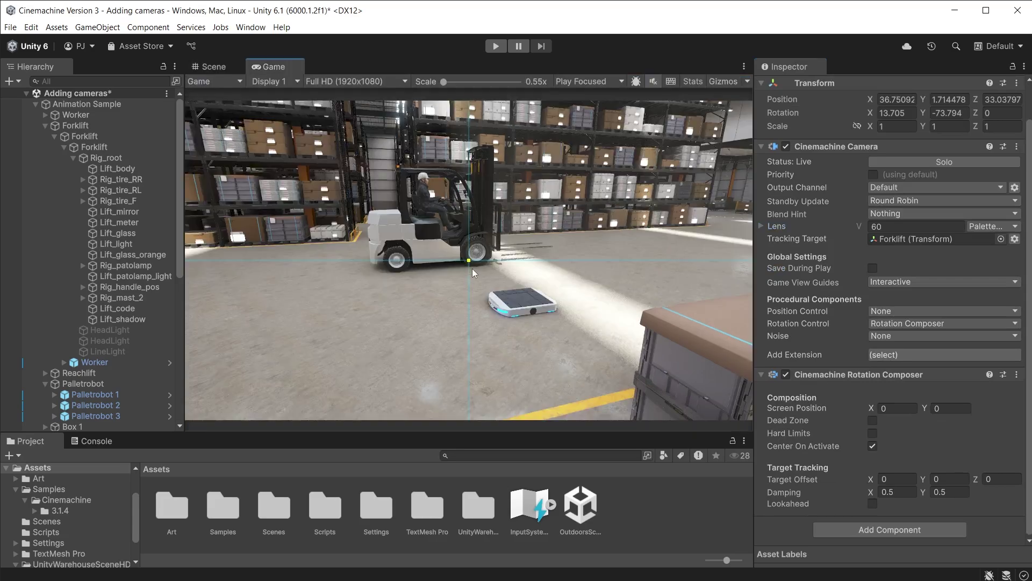
Turn on Save During Play while previewing the camera in play mode
key(ctrl+p)
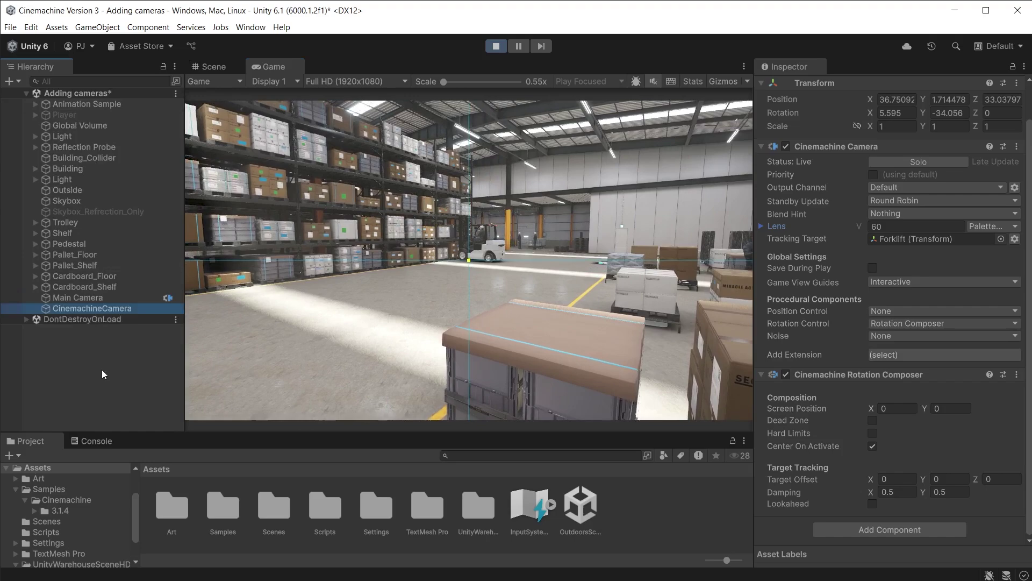
click(101, 369)
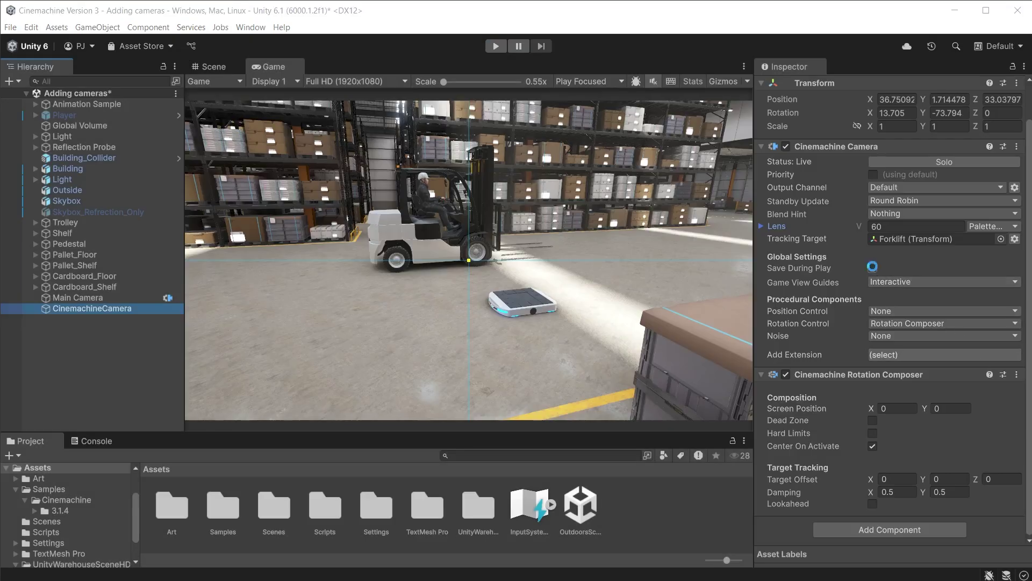
click(872, 267)
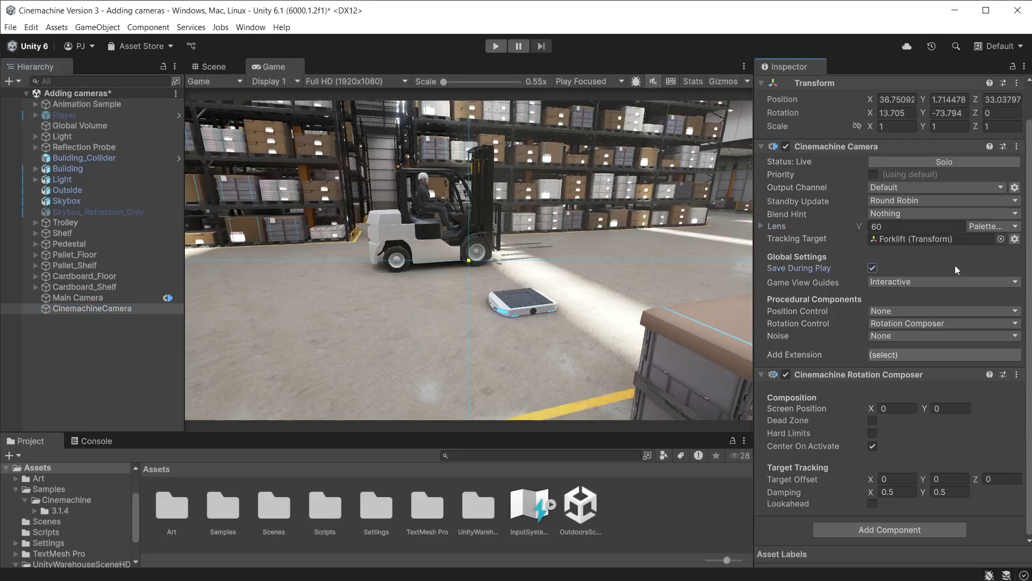
Reposition the forklift in frame, raise Target Offset Y to 1.96, and keep the play-mode changes
click(494, 47)
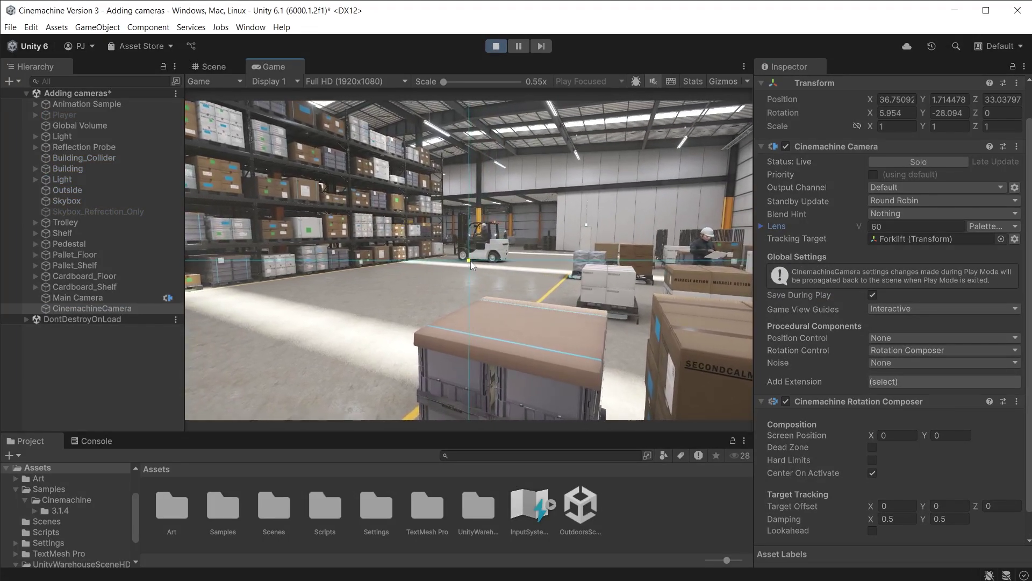
drag(471, 261, 495, 232)
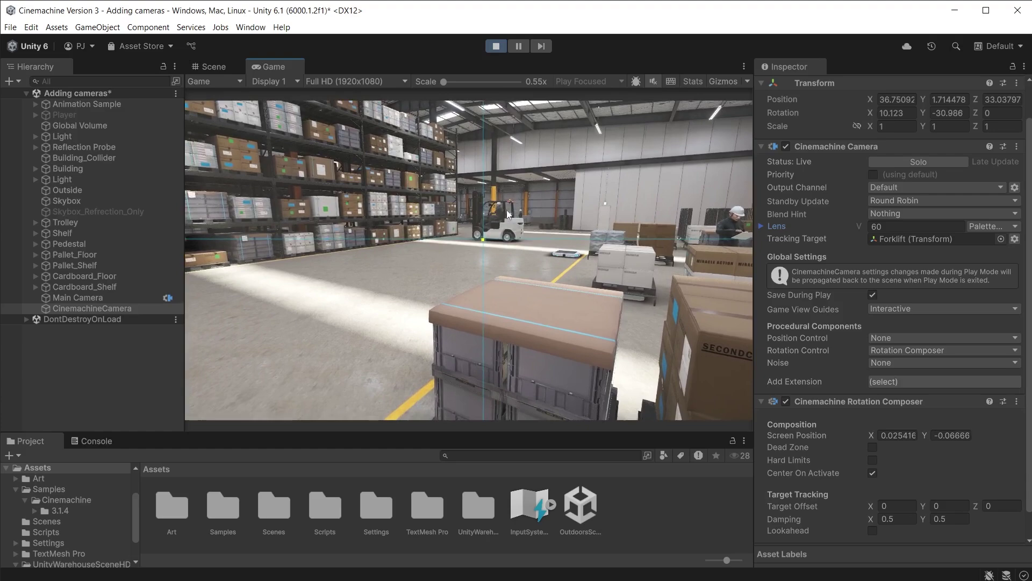
drag(537, 203, 469, 290)
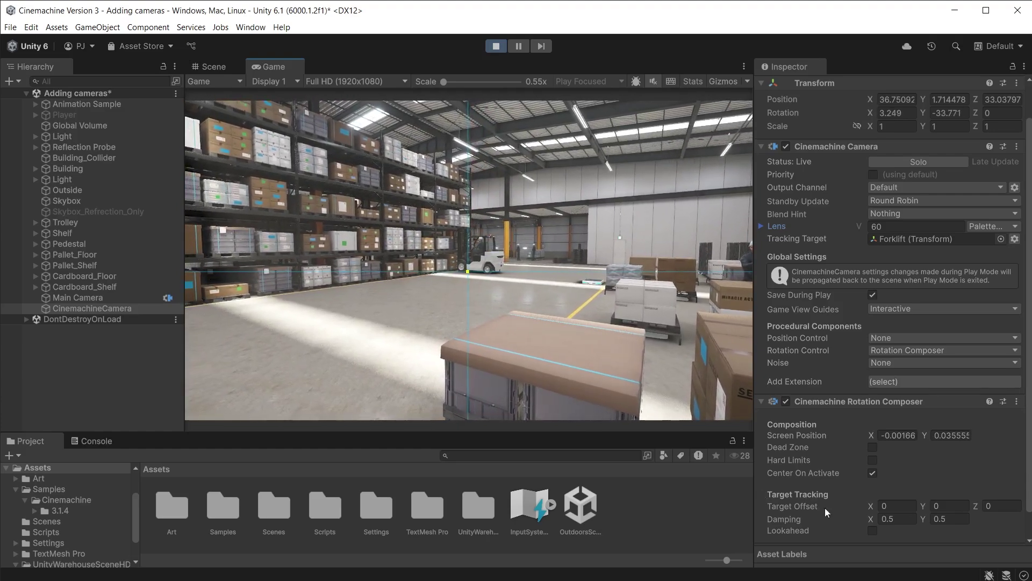
scroll(908, 486, down, 1)
click(925, 482)
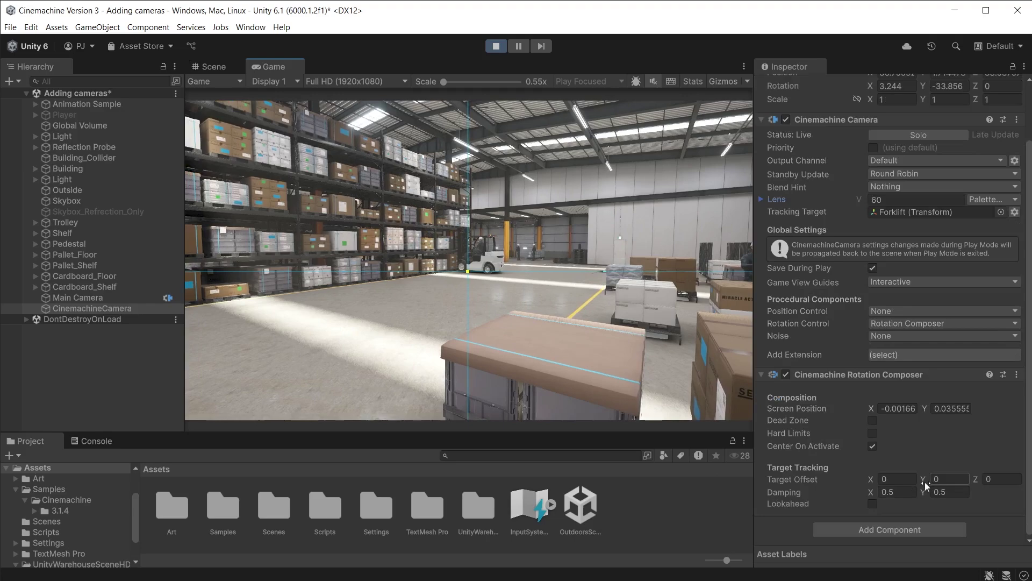
drag(925, 482, 970, 482)
key(ctrl+p)
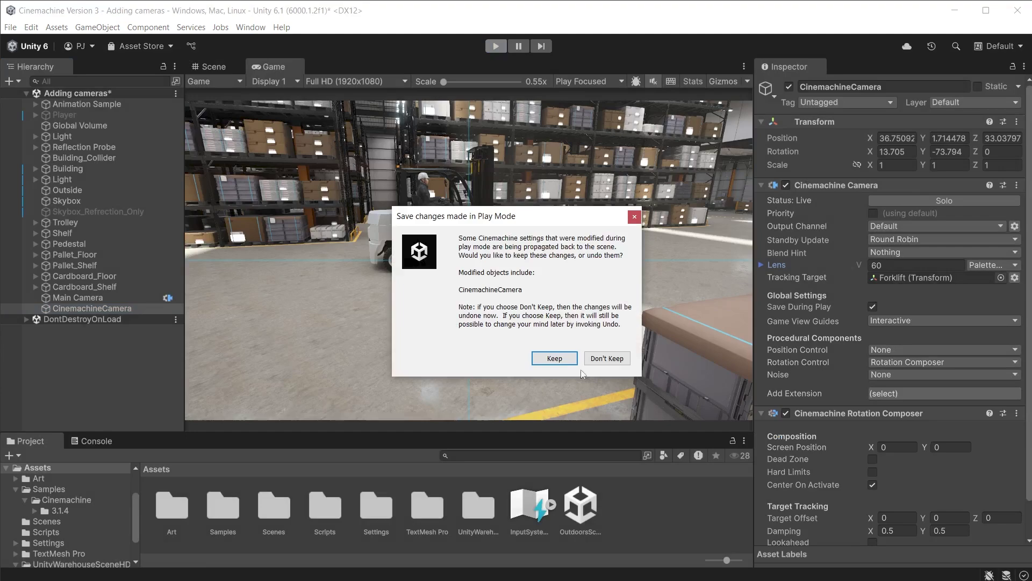
click(555, 358)
scroll(932, 479, down, 2)
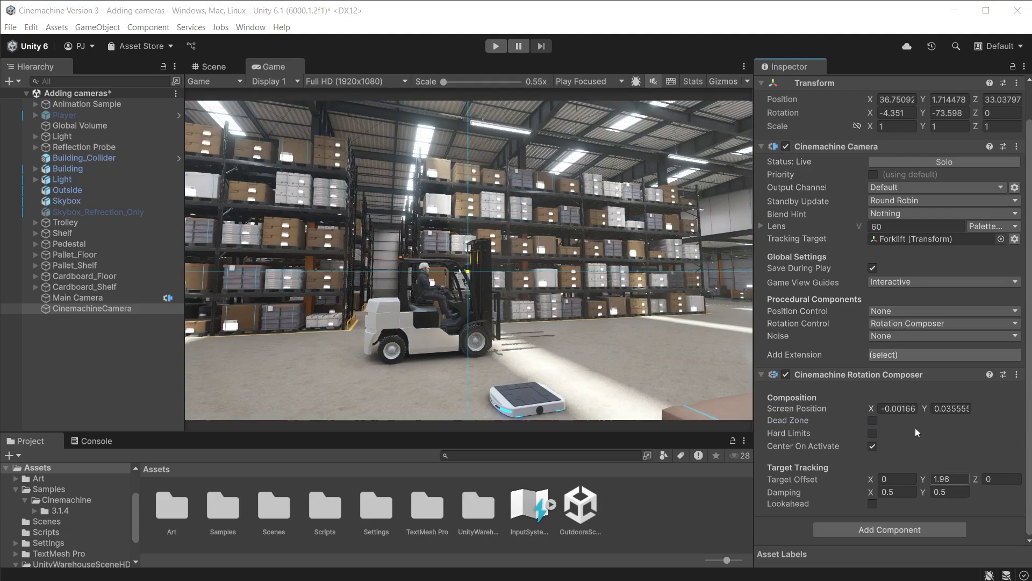
Enable the Rotation Composer dead zone and widen it to about 0.622 while running
click(872, 420)
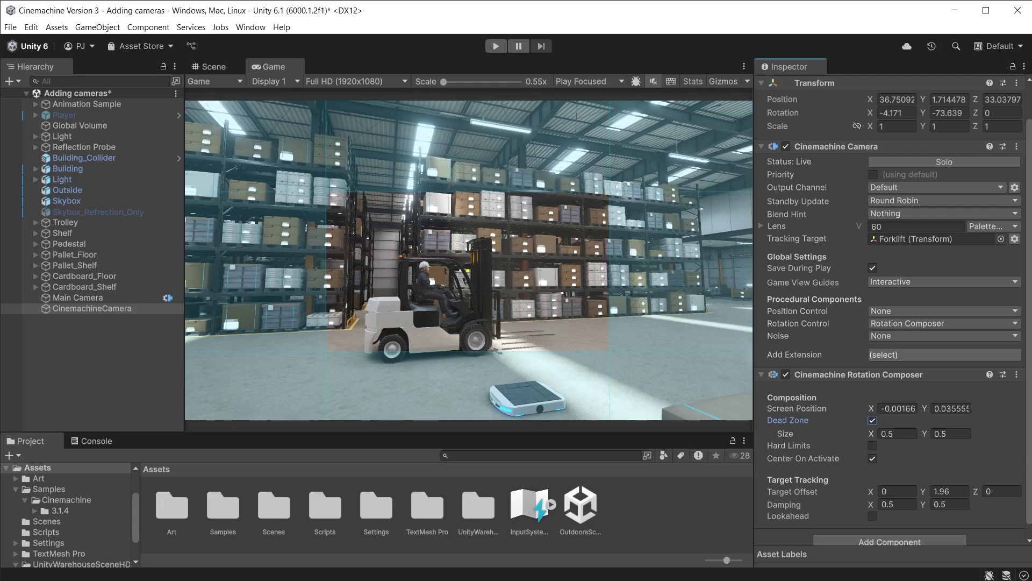
key(ctrl+p)
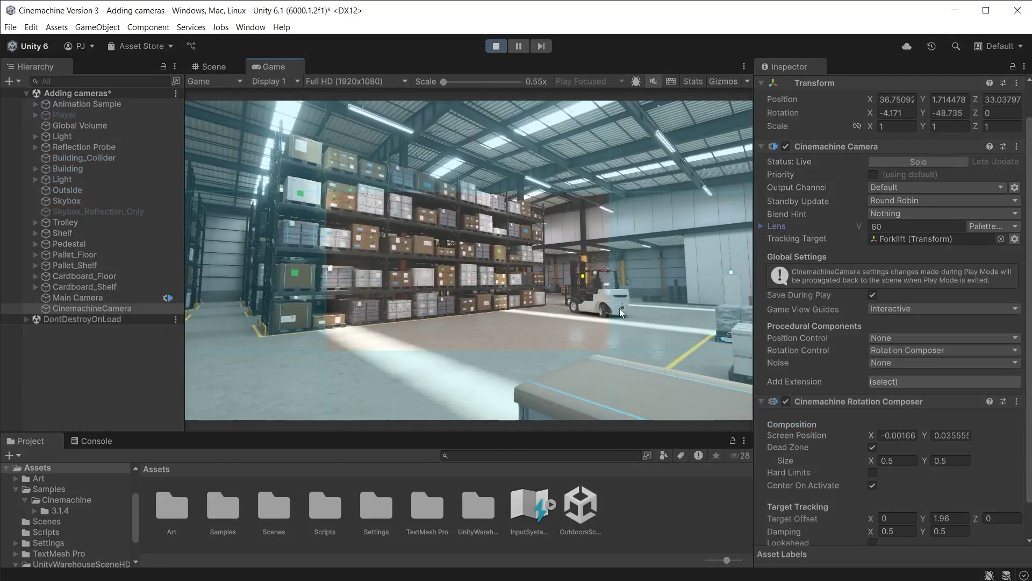
drag(608, 302, 688, 319)
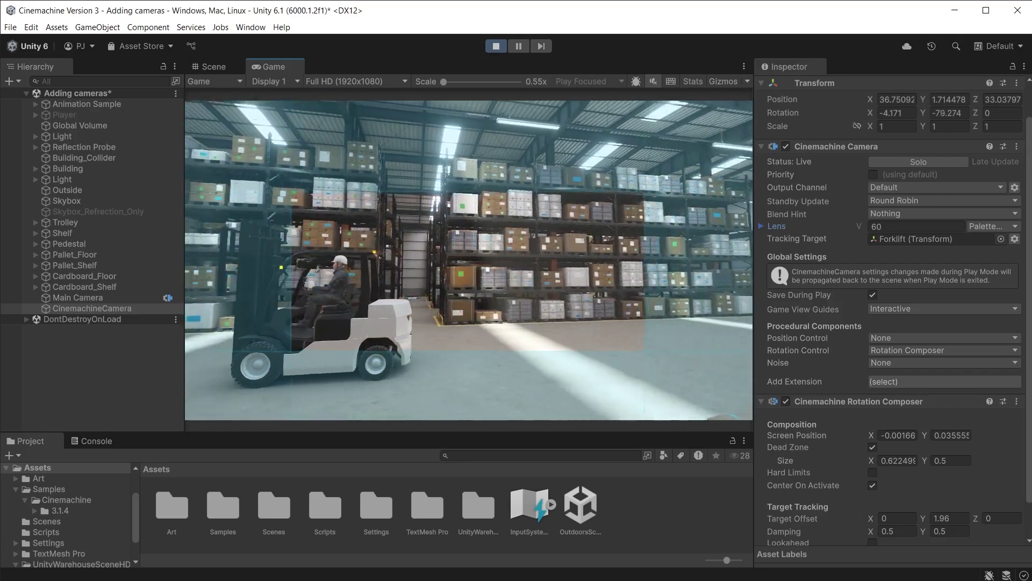
Set Position Control to Follow with Follow Offset 0, 1.76, -5.99 and test it
key(ctrl+p)
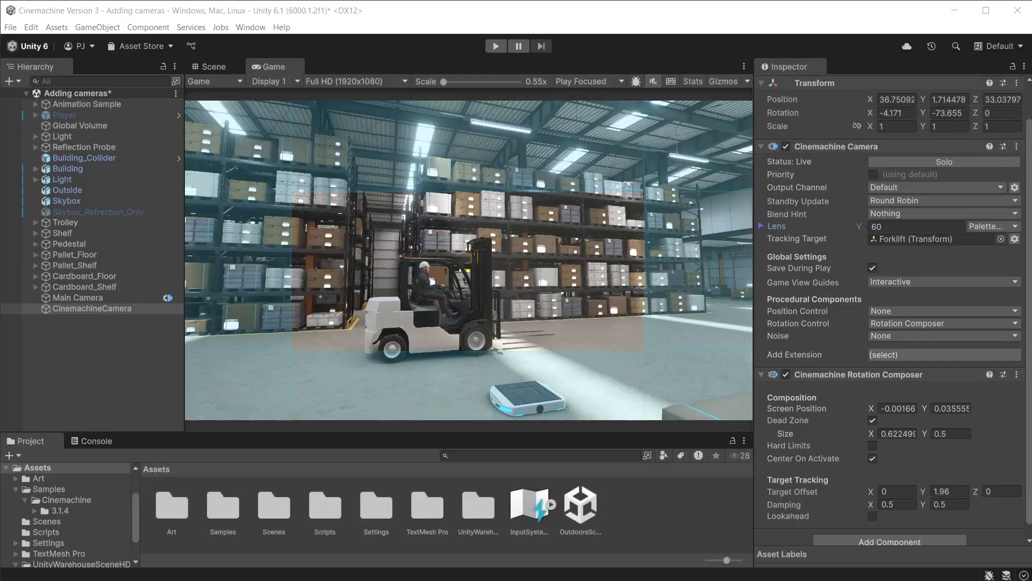
click(907, 310)
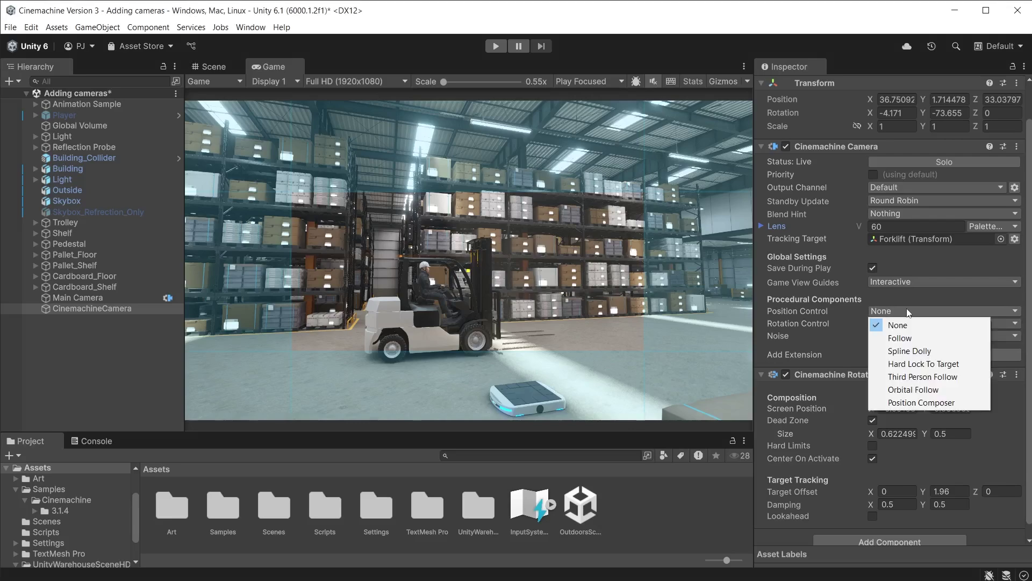
click(918, 338)
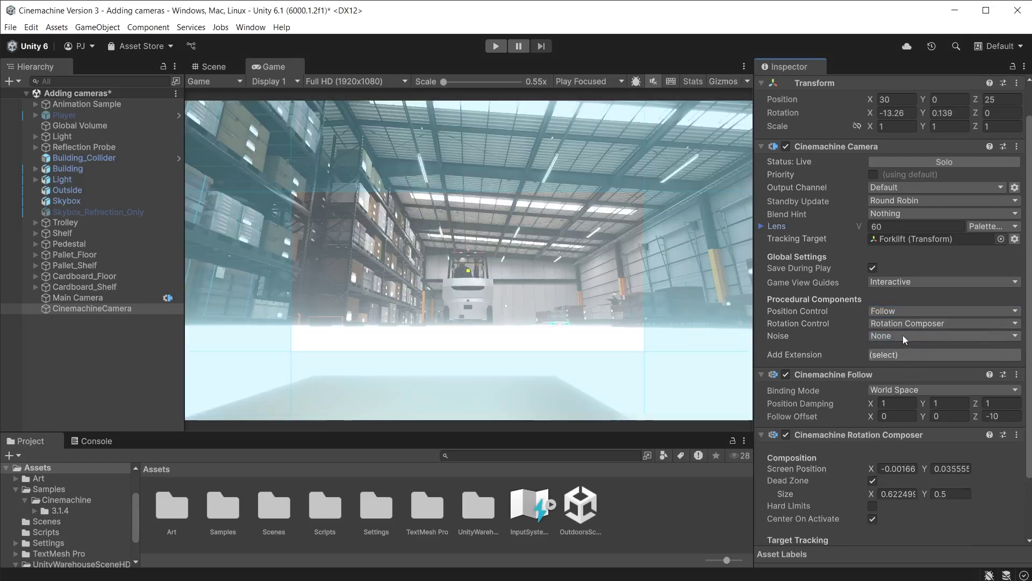
scroll(923, 343, down, 3)
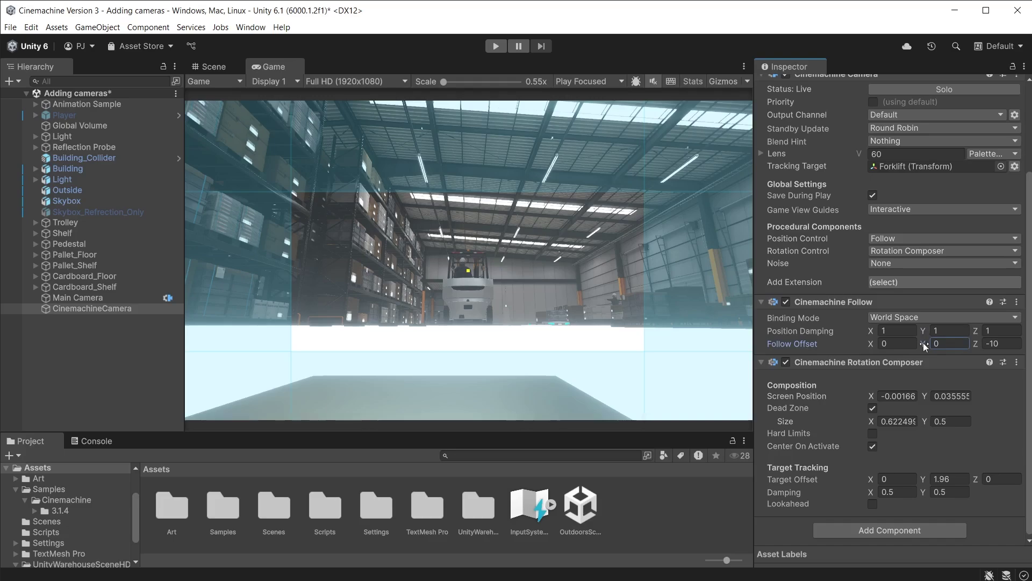
drag(923, 343, 1005, 348)
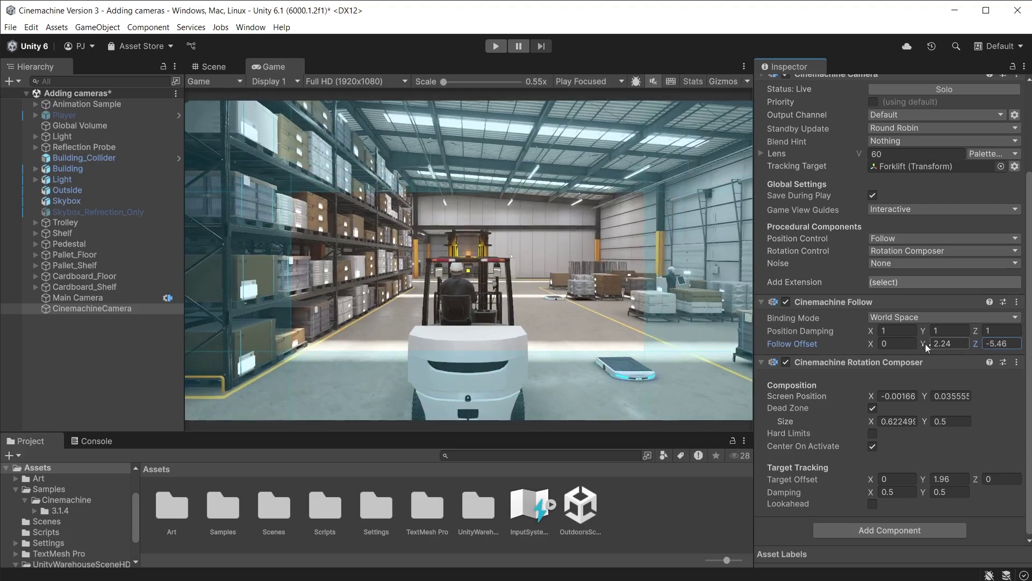
drag(925, 343, 971, 346)
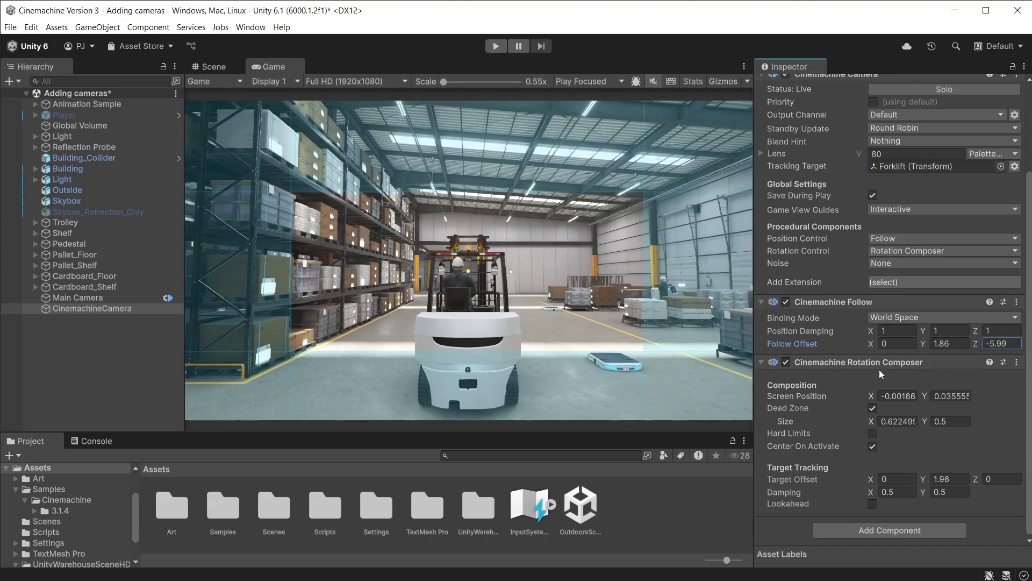
key(ctrl+p)
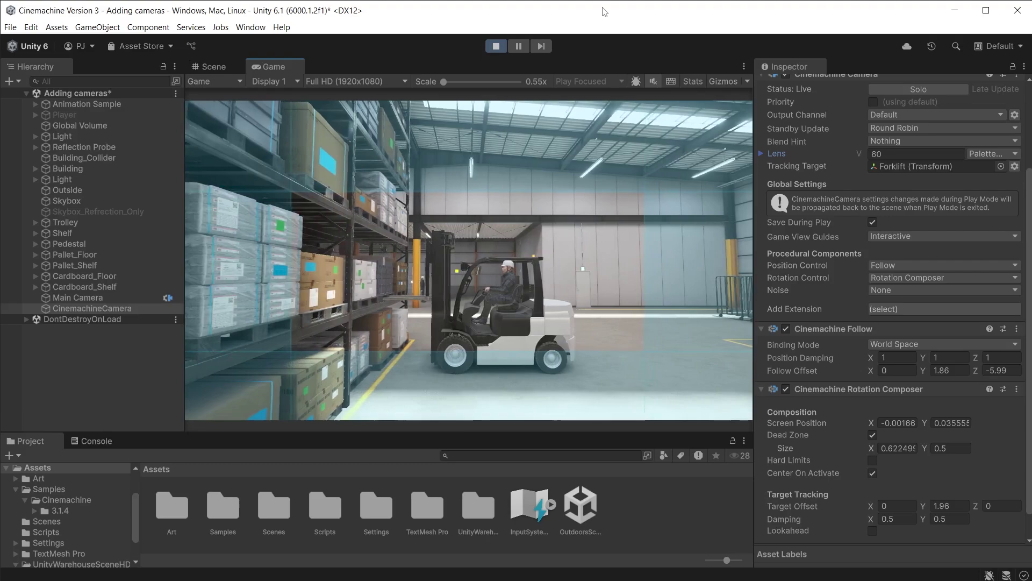
Change the follow Binding Mode to Lock To Target No Roll and run the scene
key(ctrl+p)
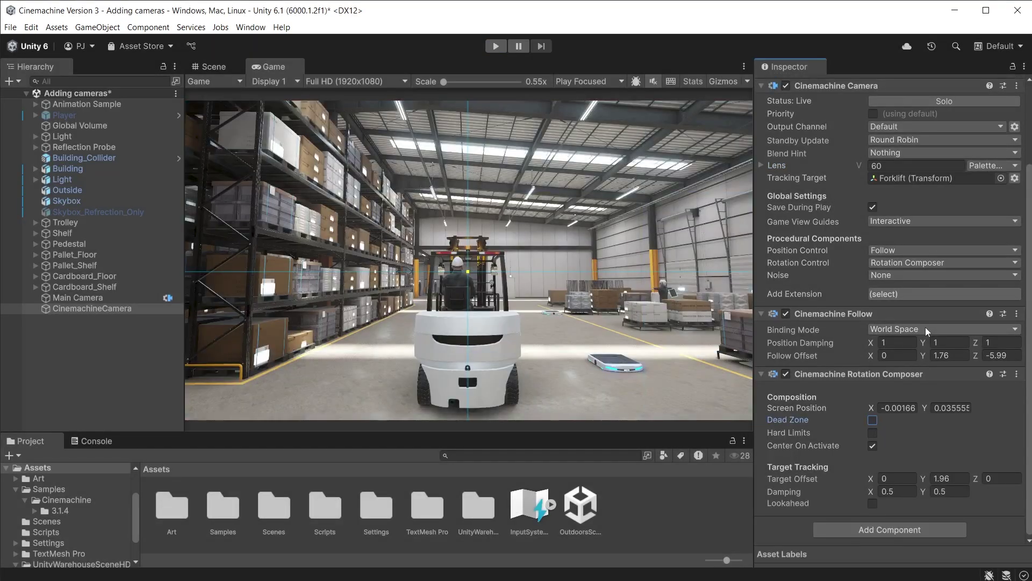
click(926, 329)
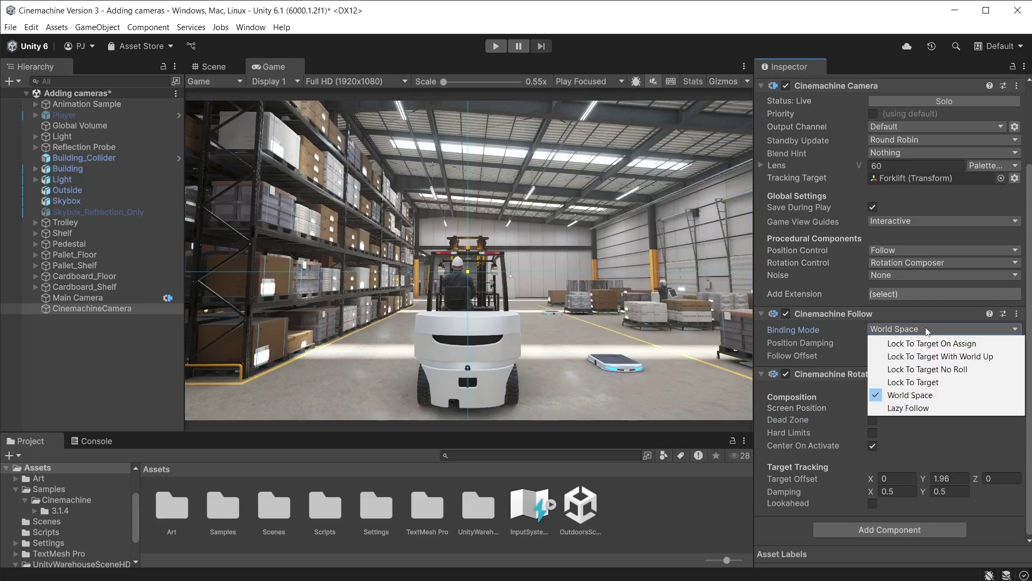
click(927, 369)
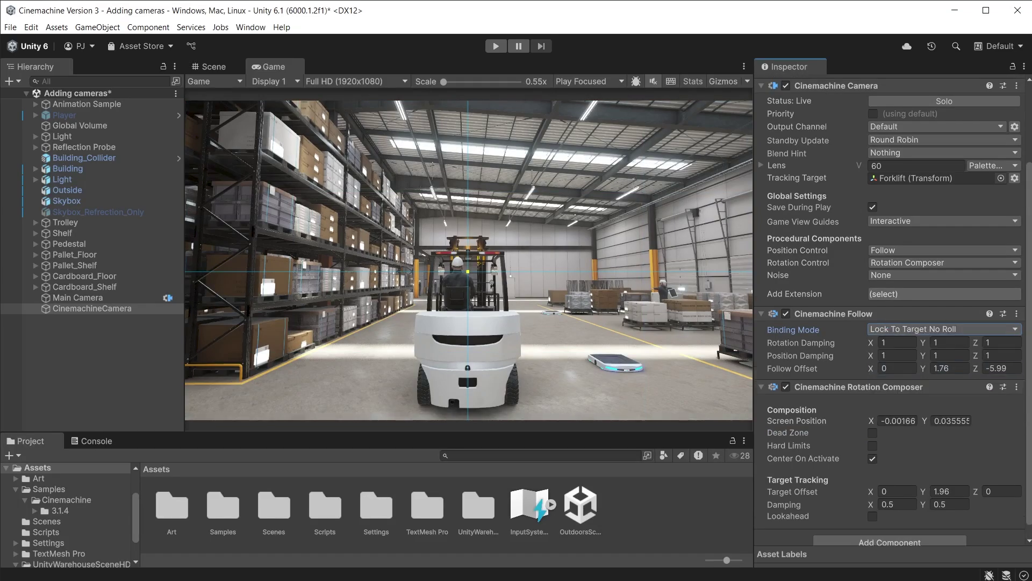
key(ctrl+p)
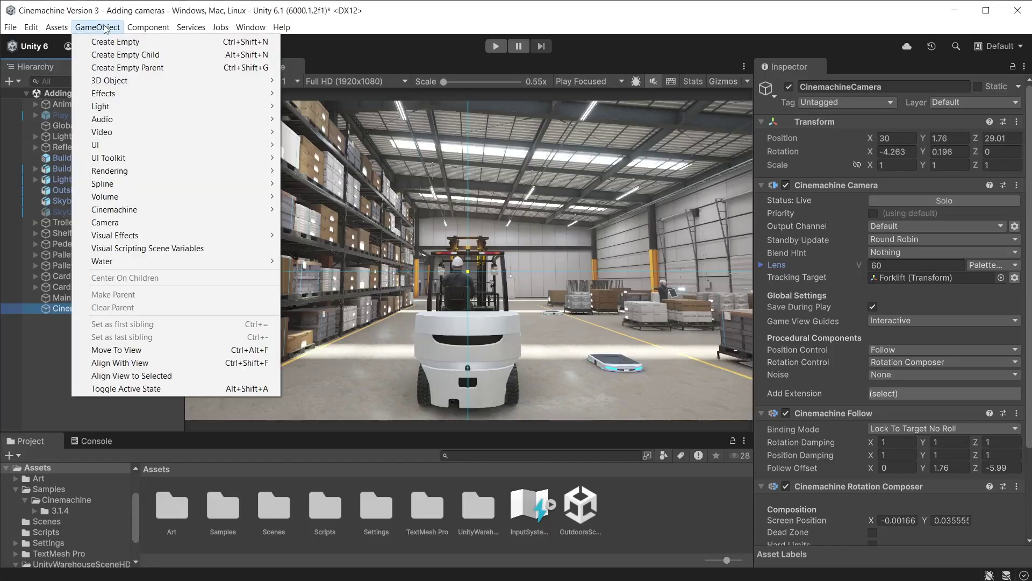
Create a Follow Camera from GameObject > Cinemachine > Targeted Cameras
mouse_move(171, 209)
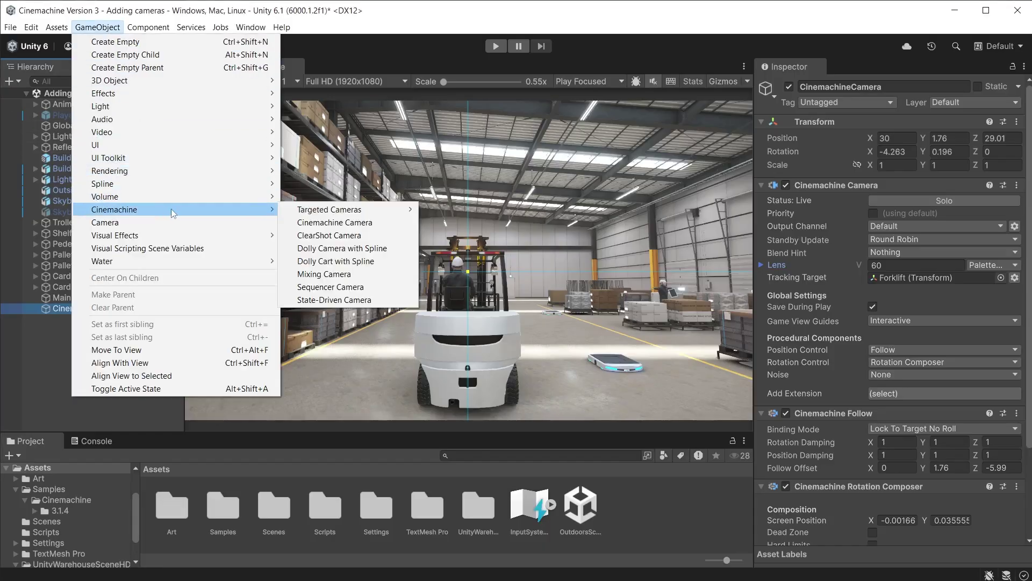
mouse_move(375, 209)
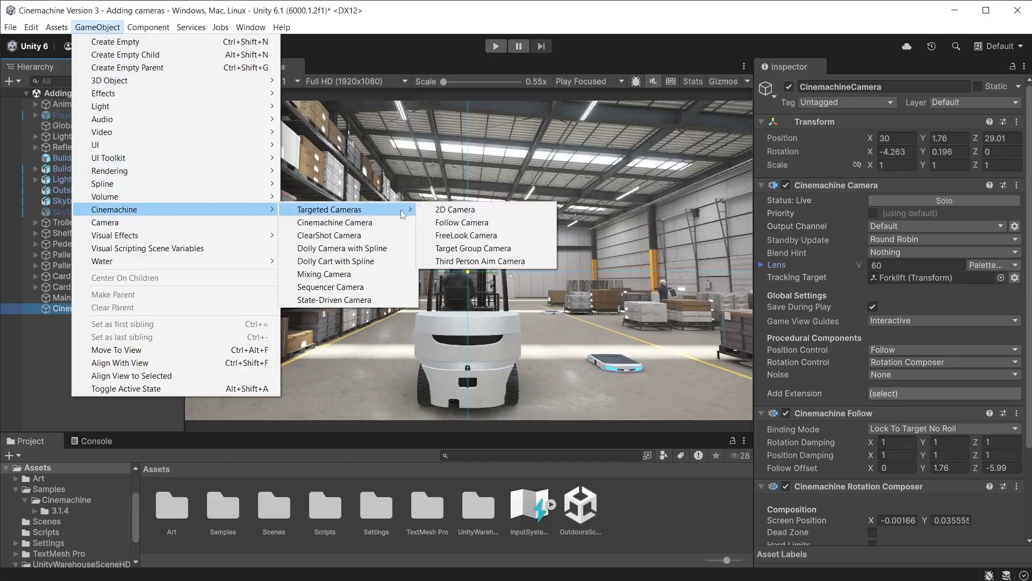
click(498, 224)
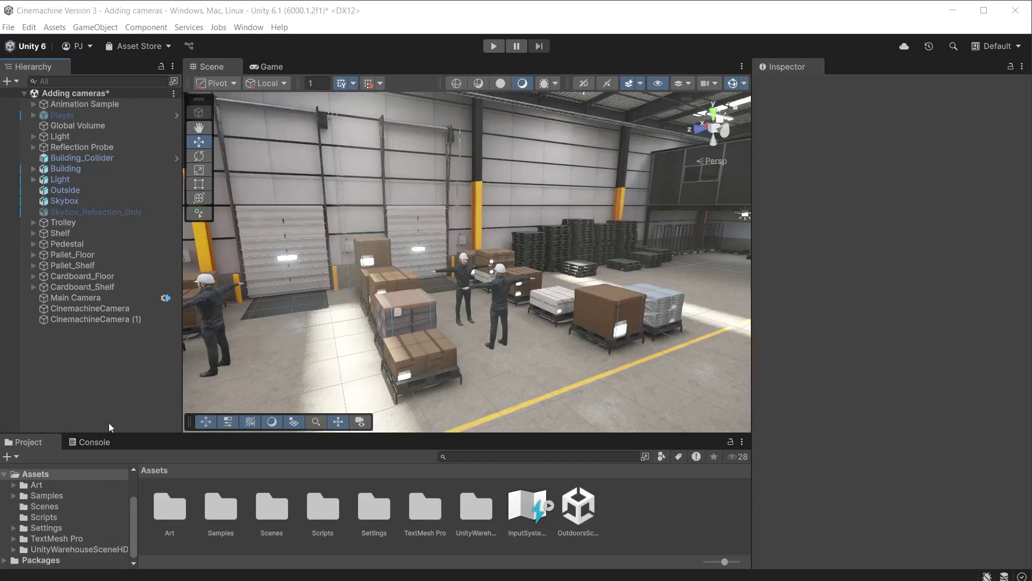
Deactivate both existing CinemachineCameras
click(88, 308)
shift+click(98, 319)
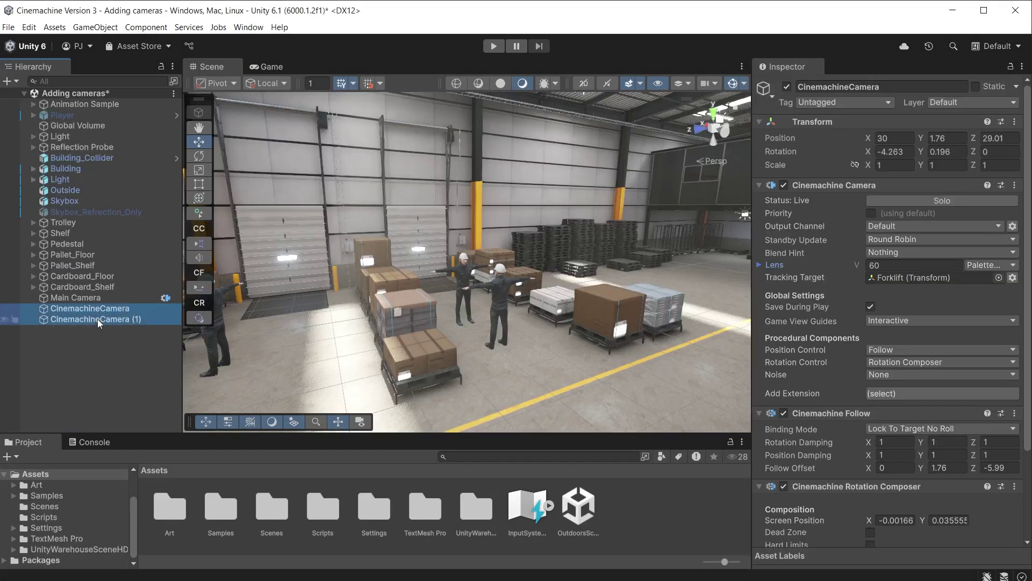
click(788, 87)
click(86, 370)
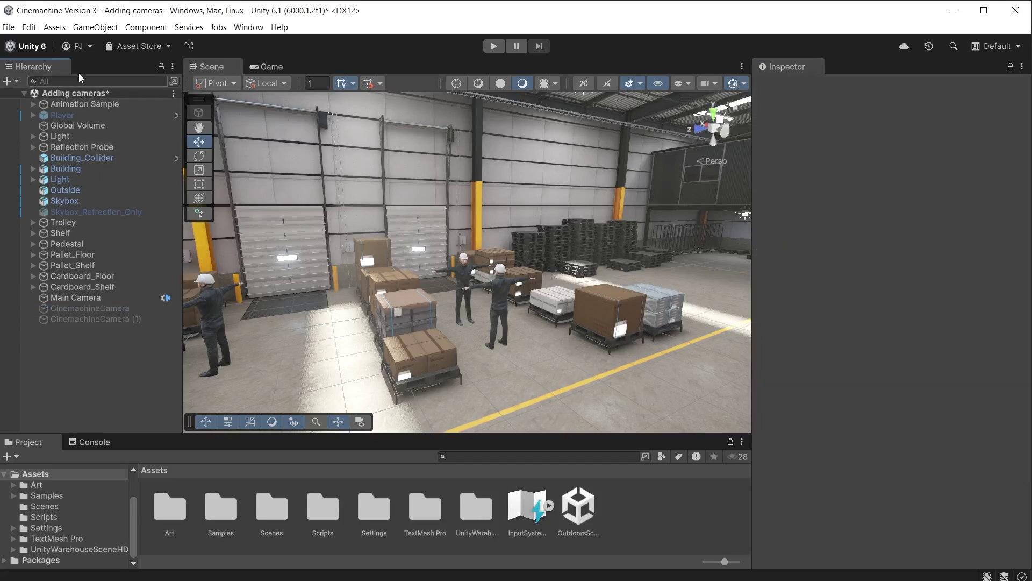
Create a FreeLook Camera from GameObject > Cinemachine > Targeted Cameras
click(94, 27)
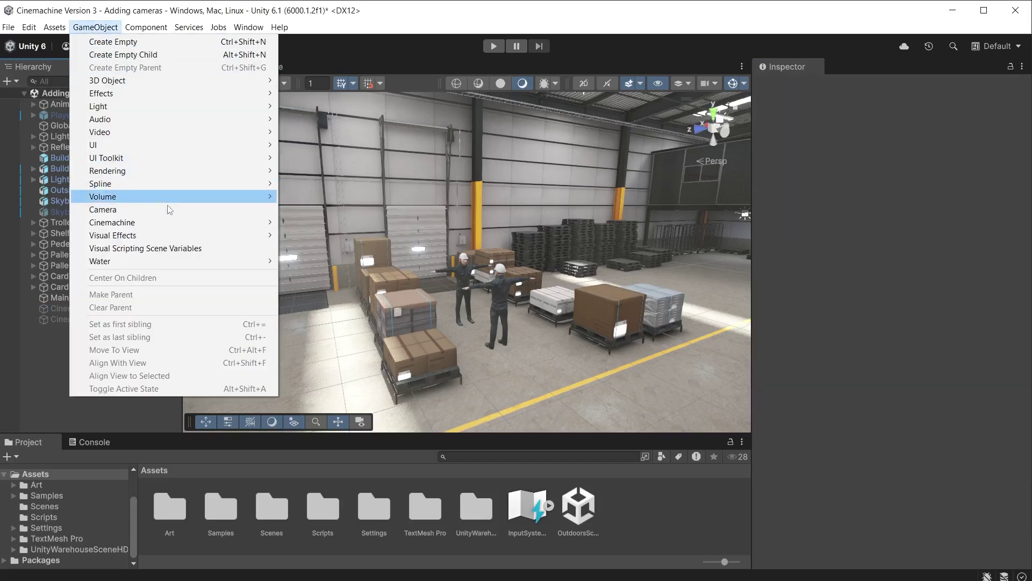
mouse_move(191, 224)
mouse_move(350, 313)
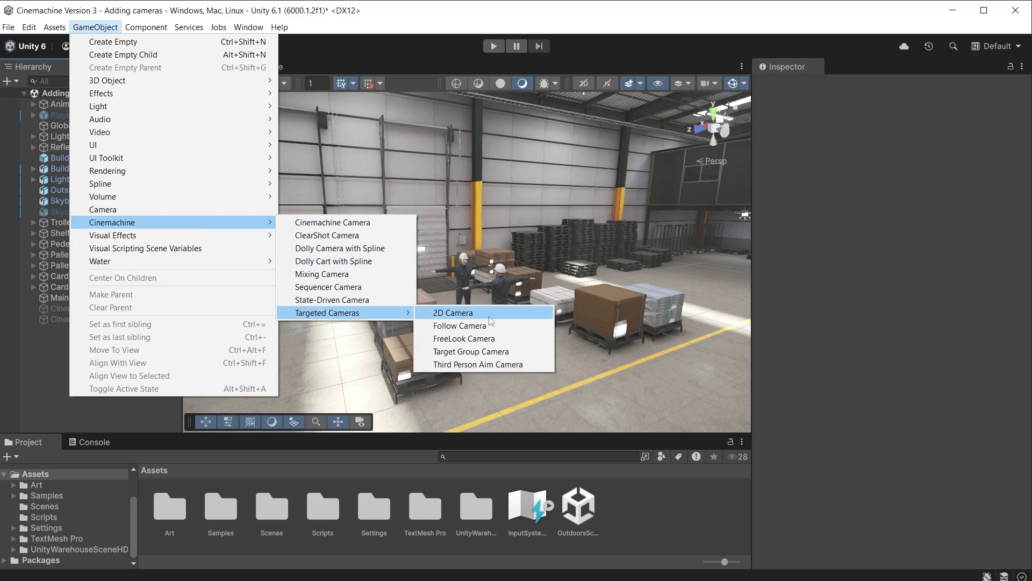
click(544, 339)
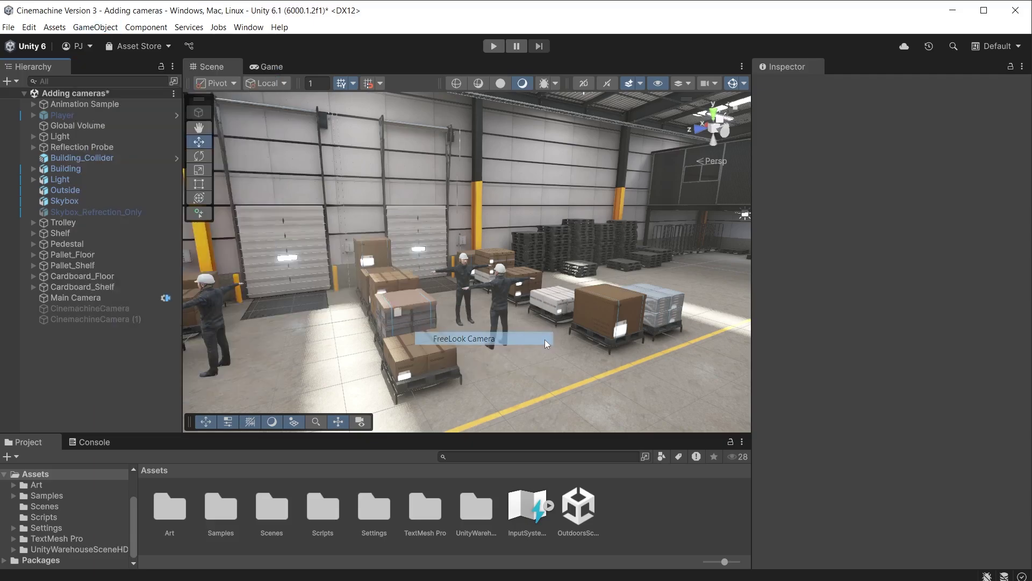
Set Worker (Standing2) as the FreeLook's Tracking Target and locate its look input asset
click(500, 289)
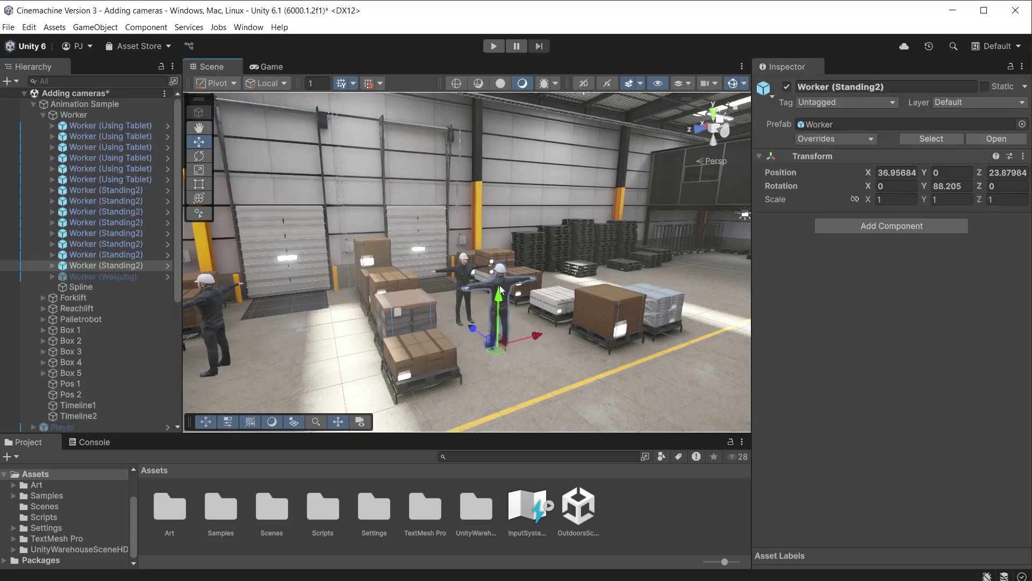
key(ctrl+z)
drag(115, 269, 924, 278)
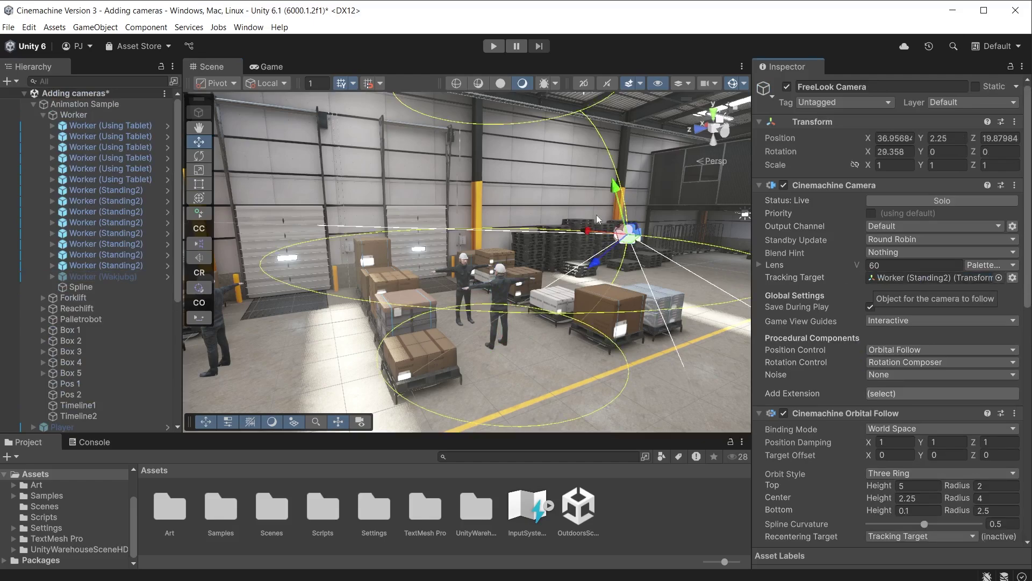
scroll(491, 273, down, 2)
scroll(491, 273, down, 3)
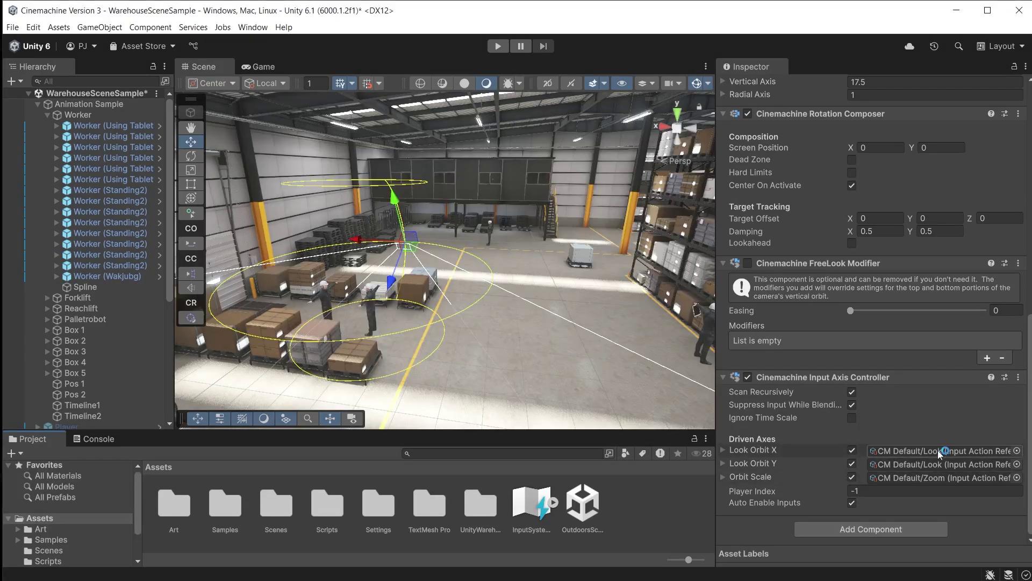
click(938, 450)
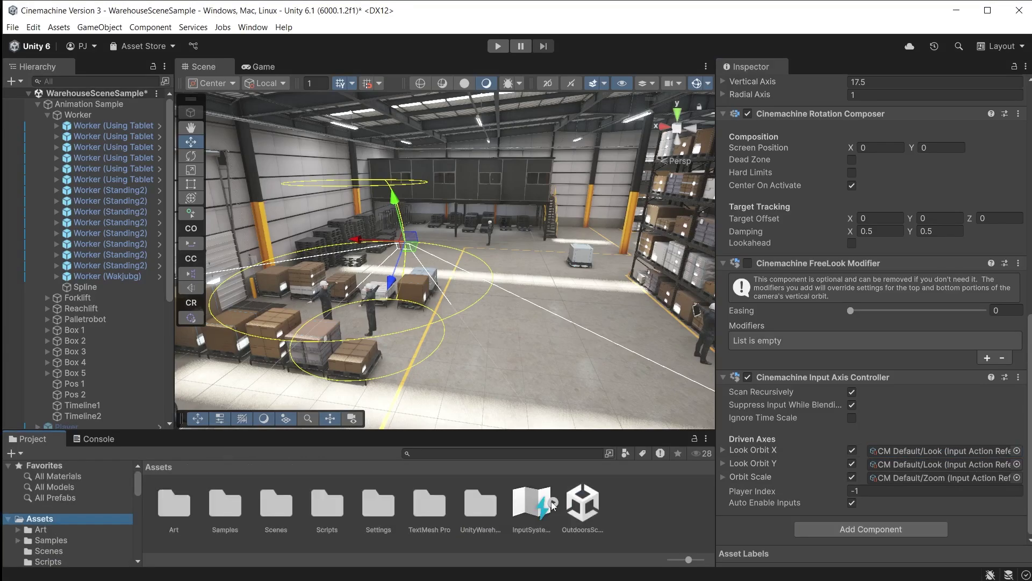
Expand the InputSystem asset and try assigning Player/Look to the FreeLook's orbit input
click(552, 503)
scroll(591, 510, down, 2)
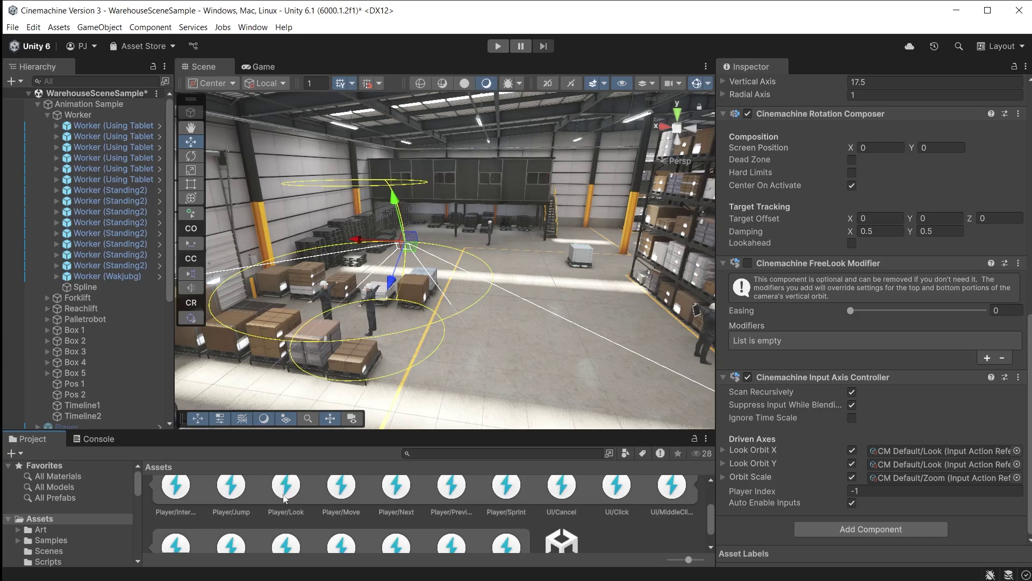
drag(283, 495, 955, 452)
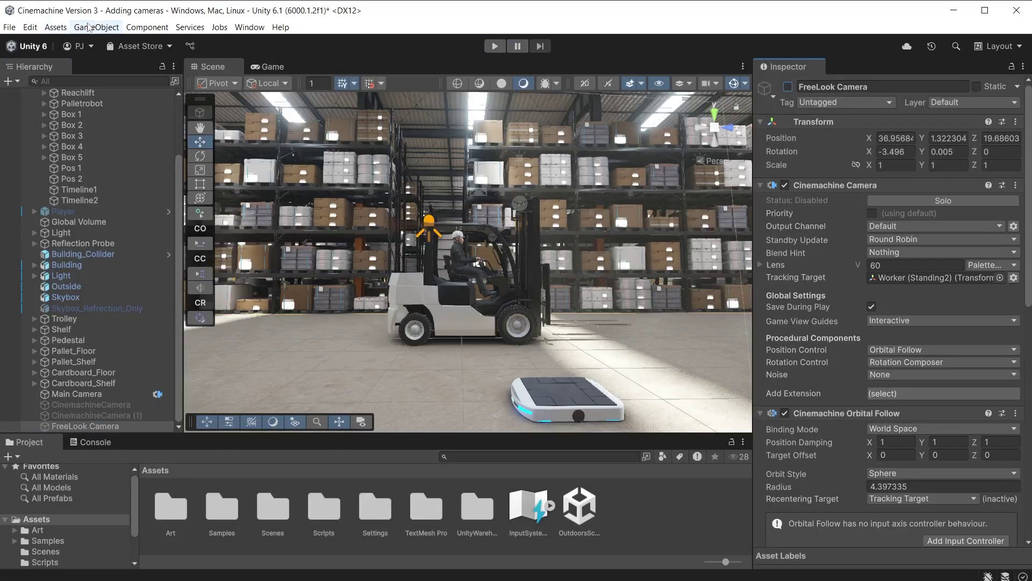
Create a Third Person Aim Camera and set it to follow the Forklift
click(96, 27)
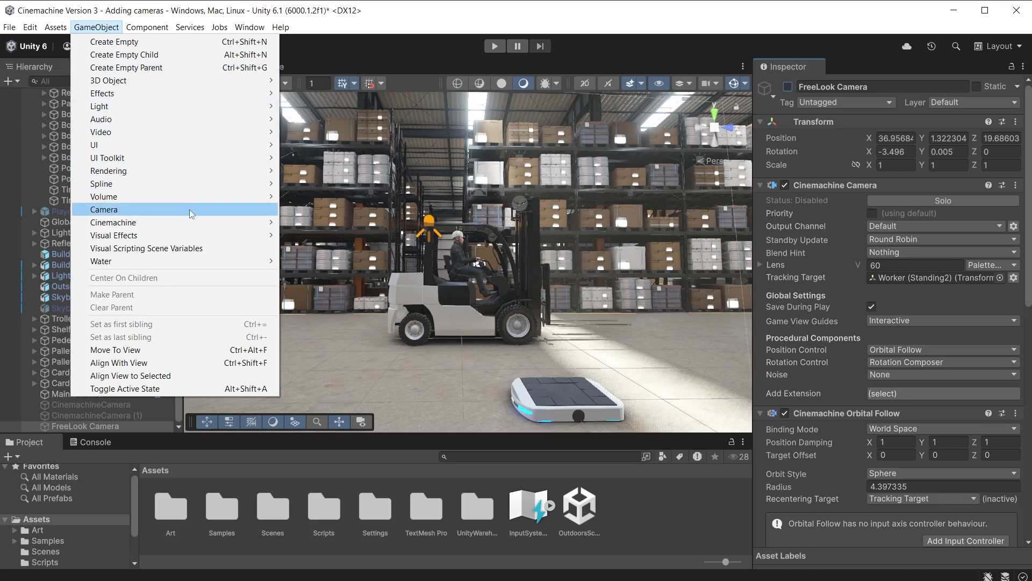
mouse_move(211, 220)
mouse_move(383, 314)
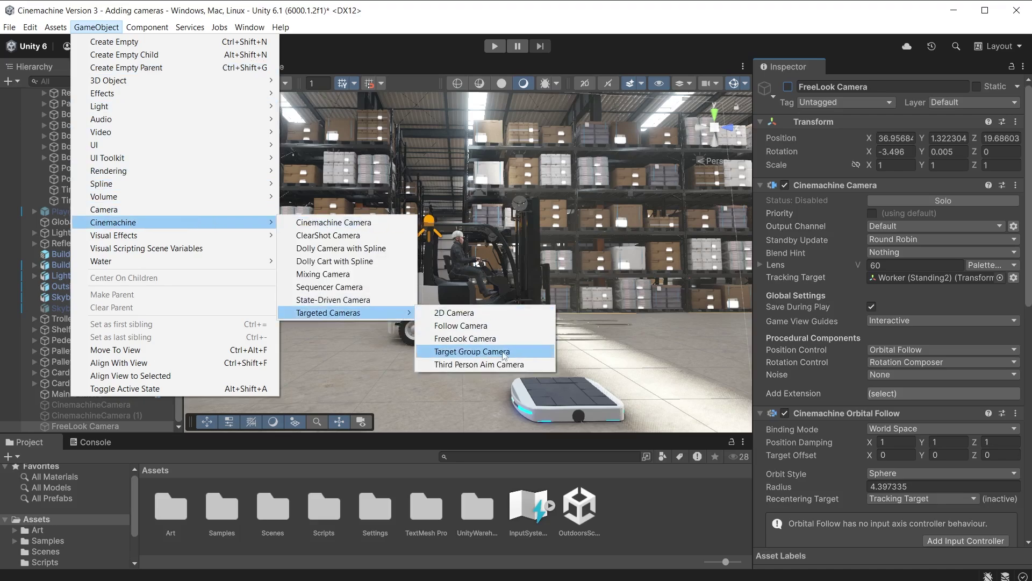
click(542, 369)
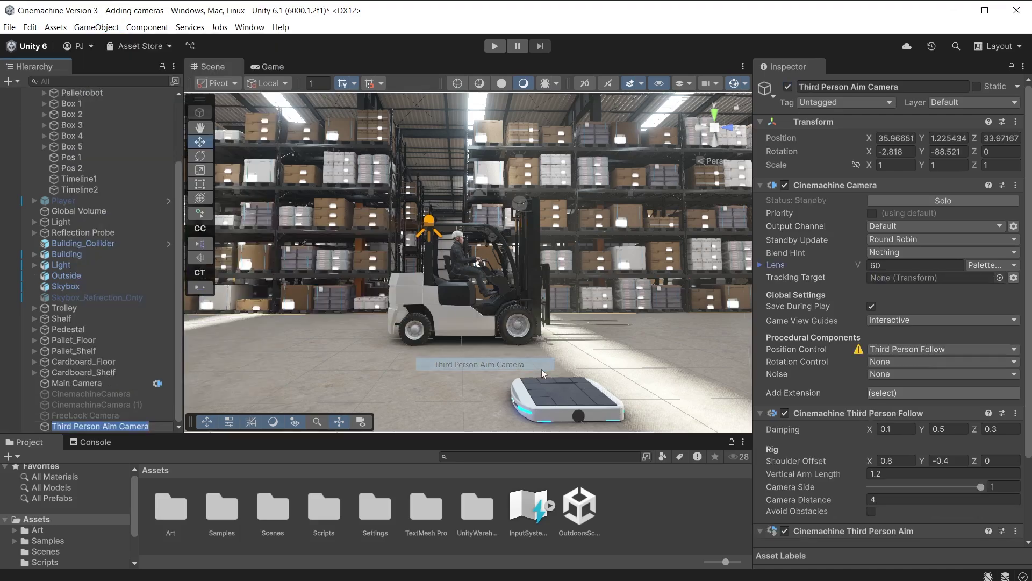
scroll(96, 242, up, 3)
drag(86, 158, 892, 278)
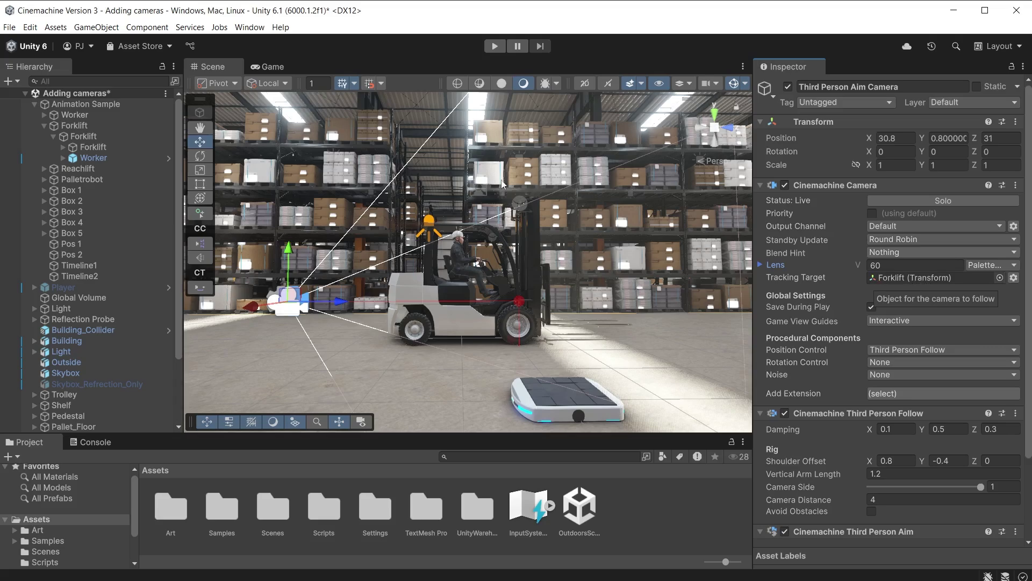
Set the rig to vertical arm length 2.26, camera distance 2.27 and camera side 0, checking the Game view
scroll(849, 385, down, 4)
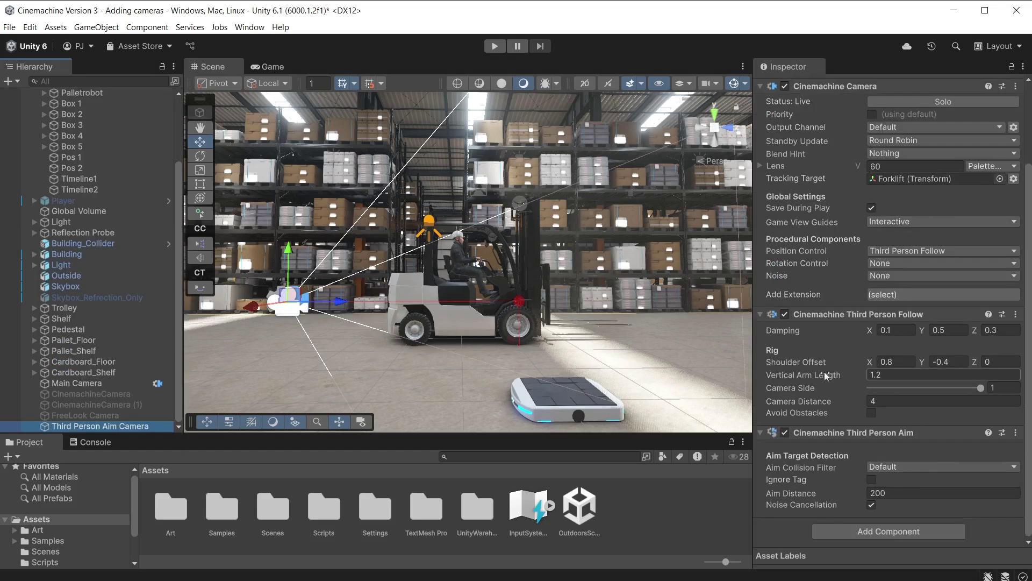
drag(824, 372, 807, 405)
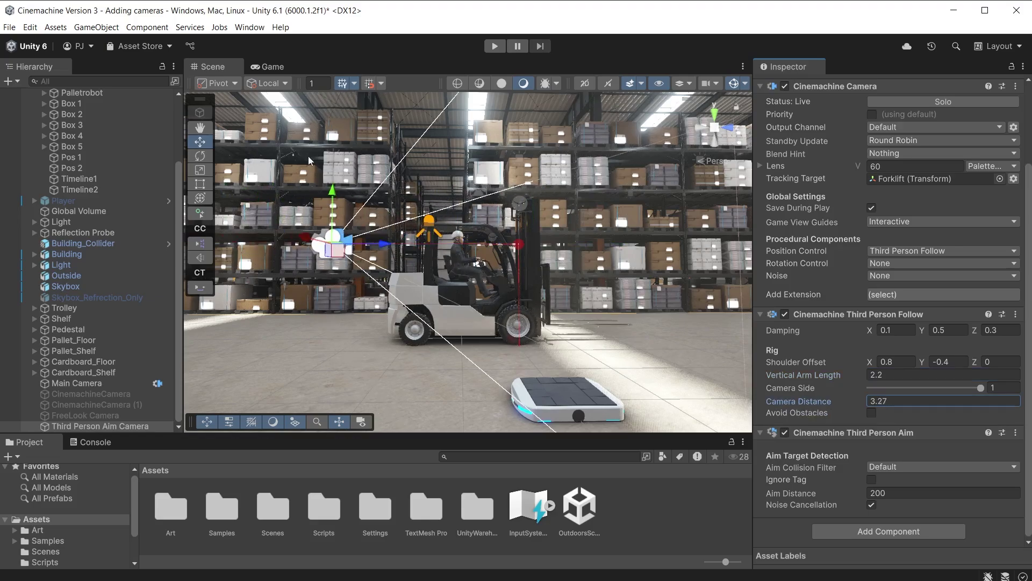
click(269, 68)
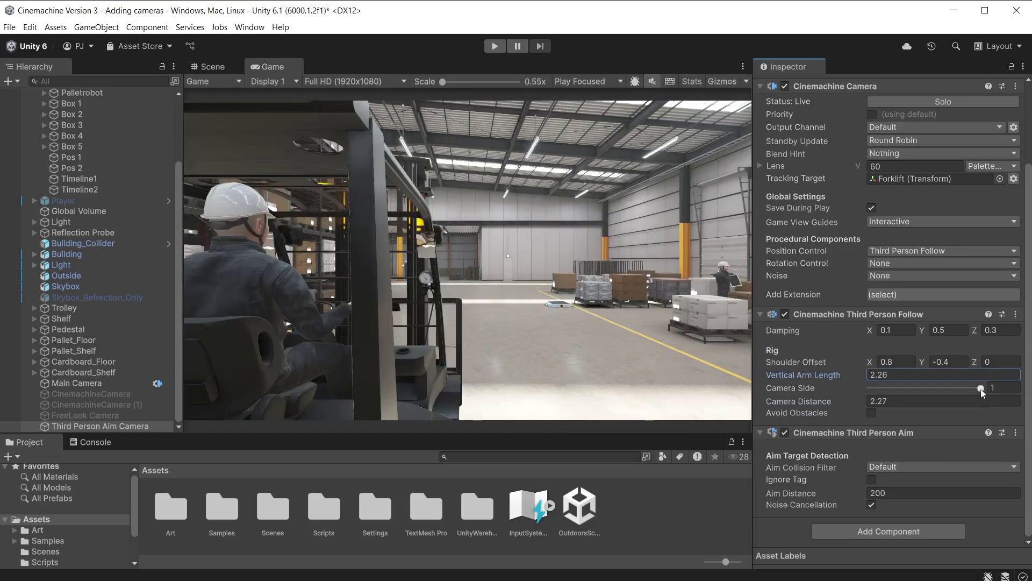
drag(981, 389, 855, 404)
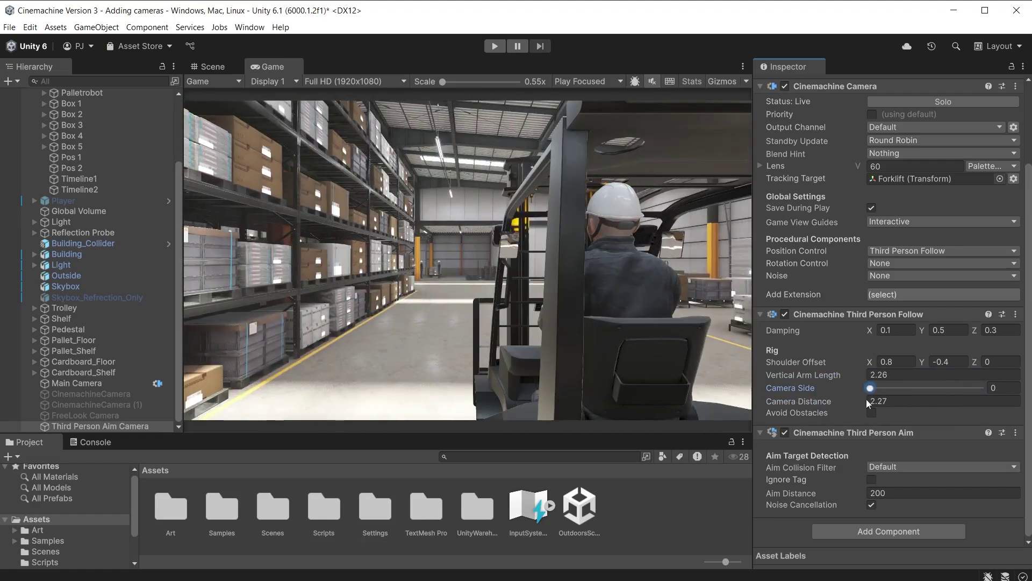
click(207, 66)
Add a Dolly Camera with Spline, keeping its default name
click(96, 26)
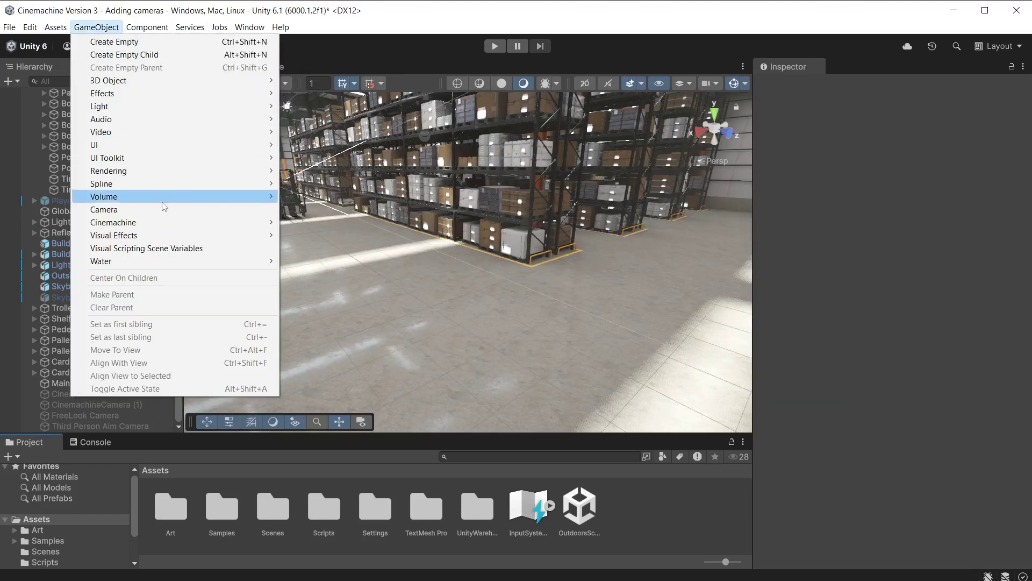
mouse_move(175, 222)
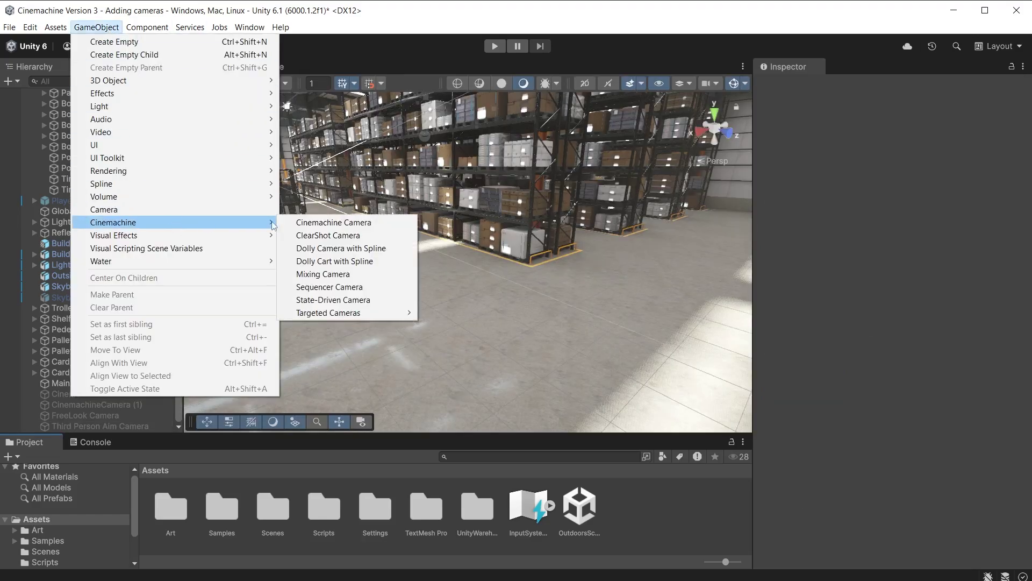
click(406, 250)
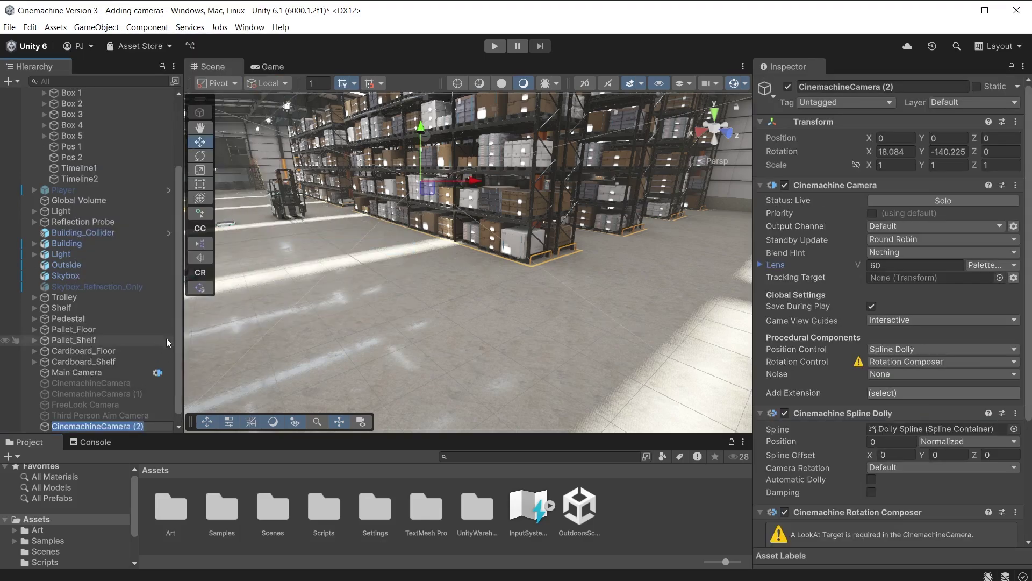
key(Return)
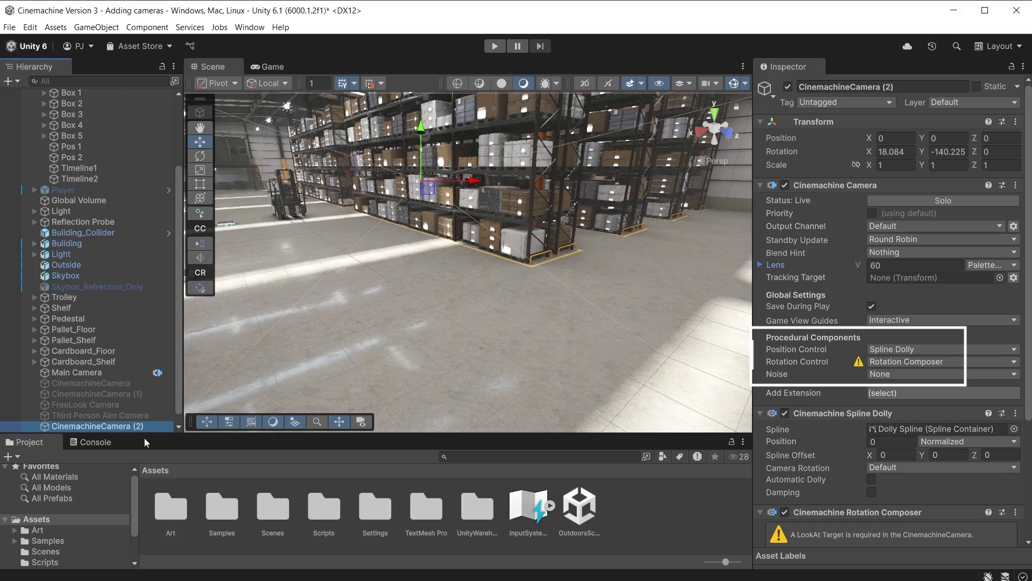
Move the Dolly Spline onto the warehouse floor and frame the view on it
click(919, 429)
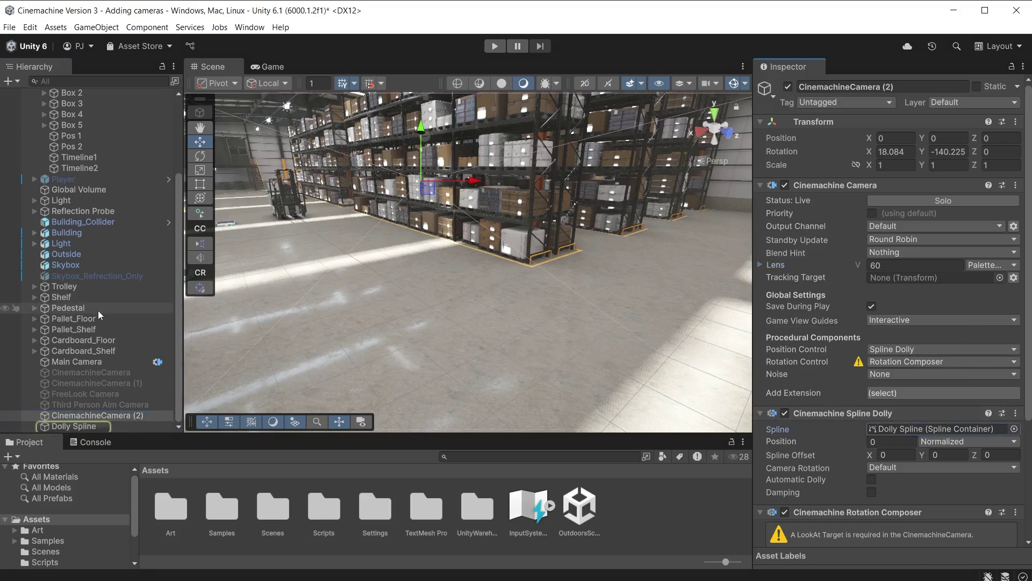
click(72, 424)
drag(416, 175, 610, 255)
key(f)
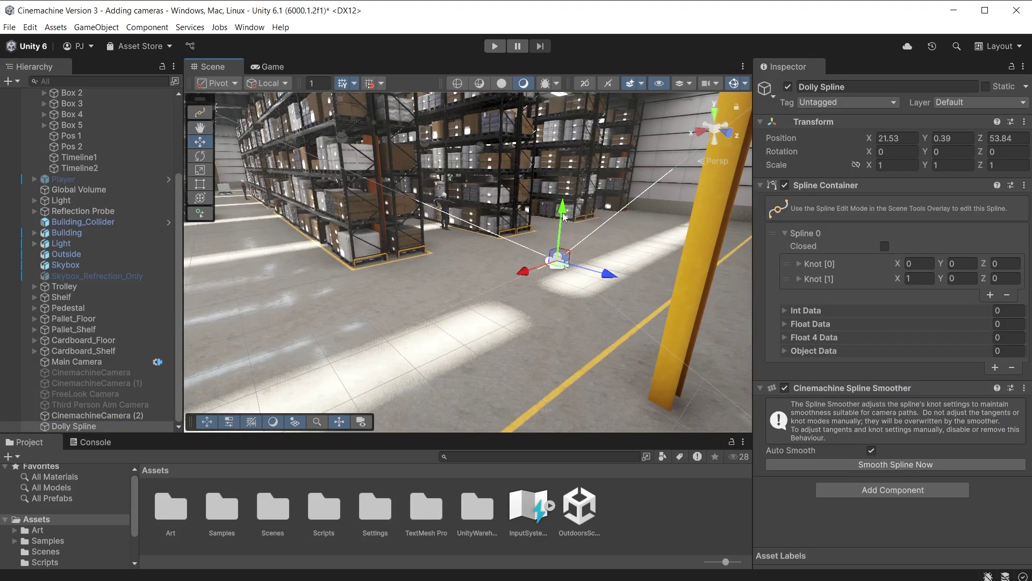
Pull the spline's end knot far out along the warehouse floor
click(202, 113)
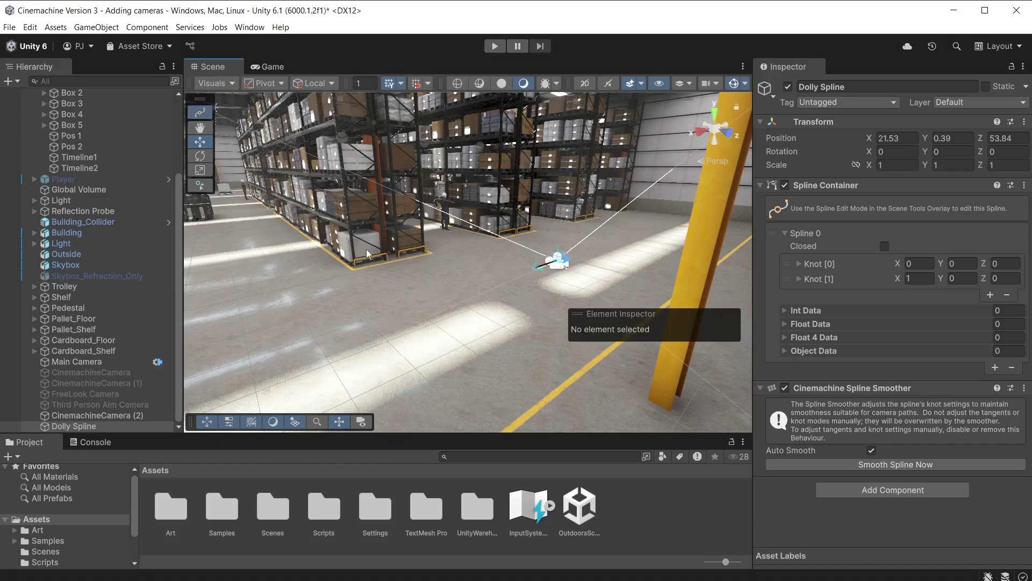
click(534, 266)
drag(501, 288, 248, 371)
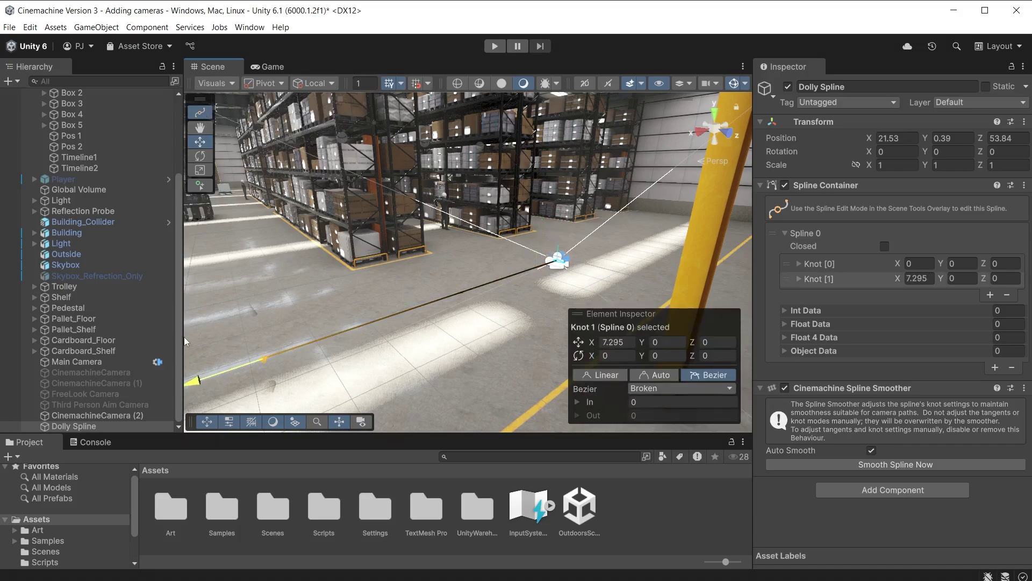
key(f)
drag(360, 239, 280, 250)
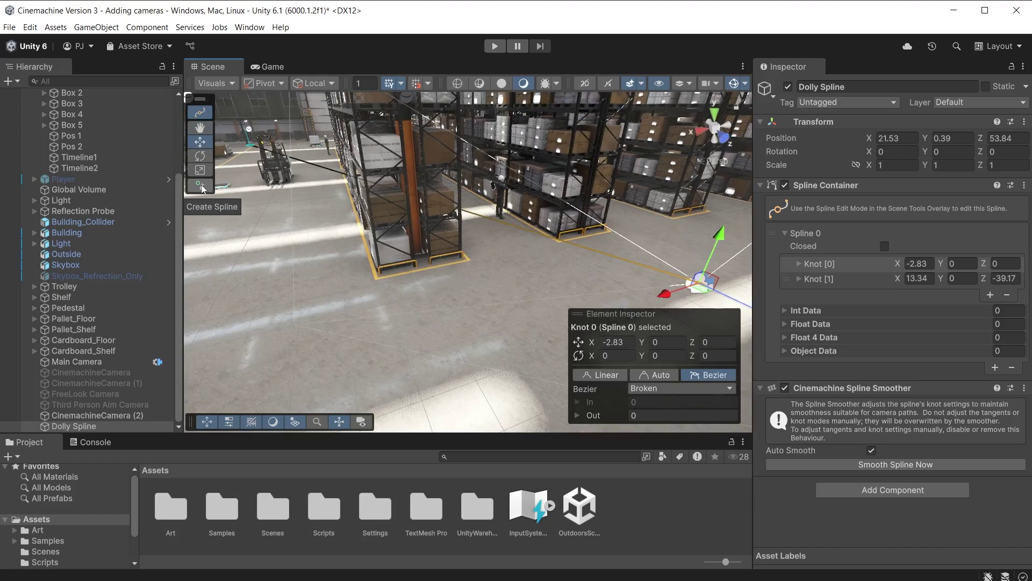
Insert a middle knot on the spline and move it to curve the path
click(200, 185)
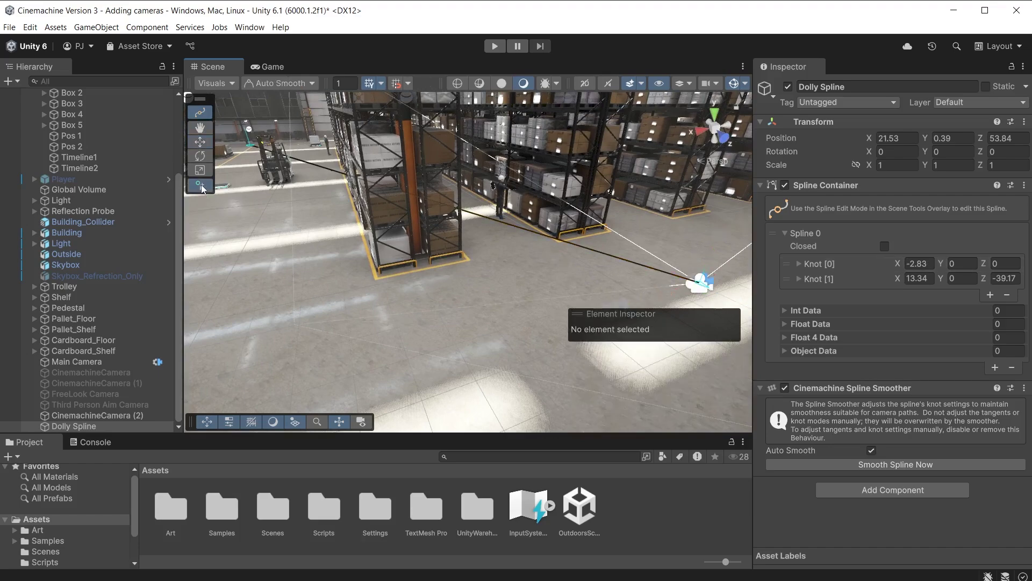
click(393, 189)
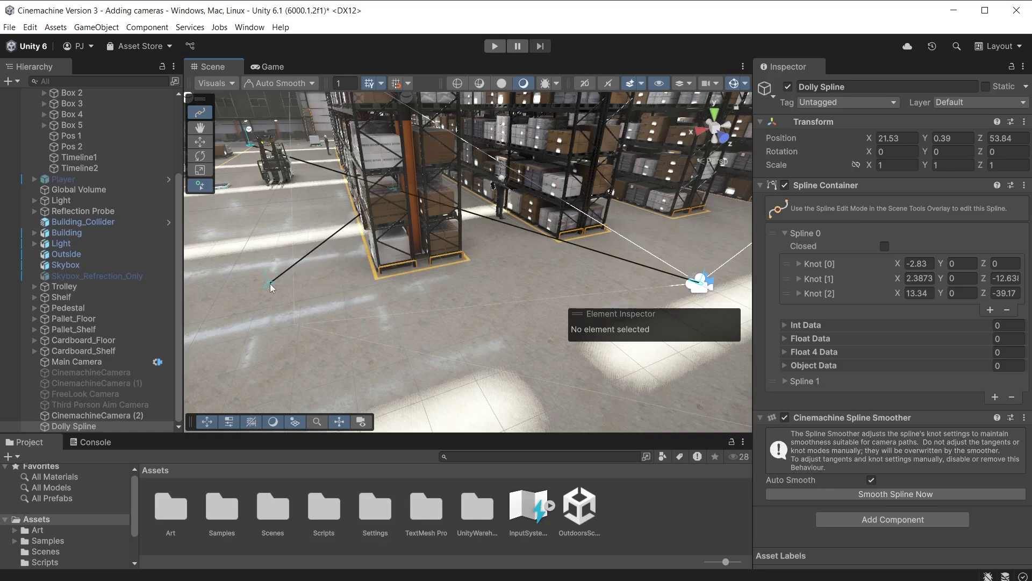
key(Escape)
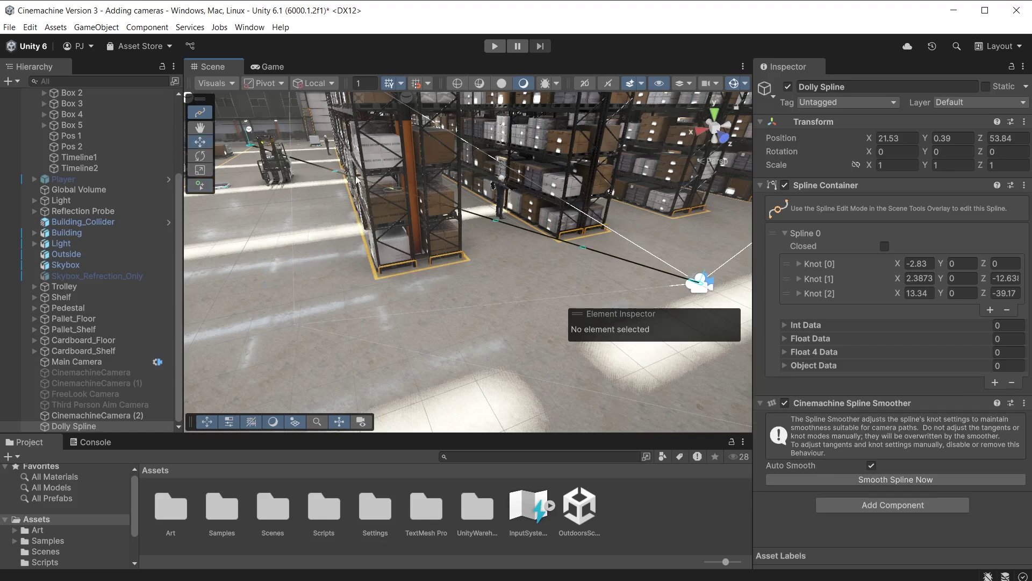
click(391, 189)
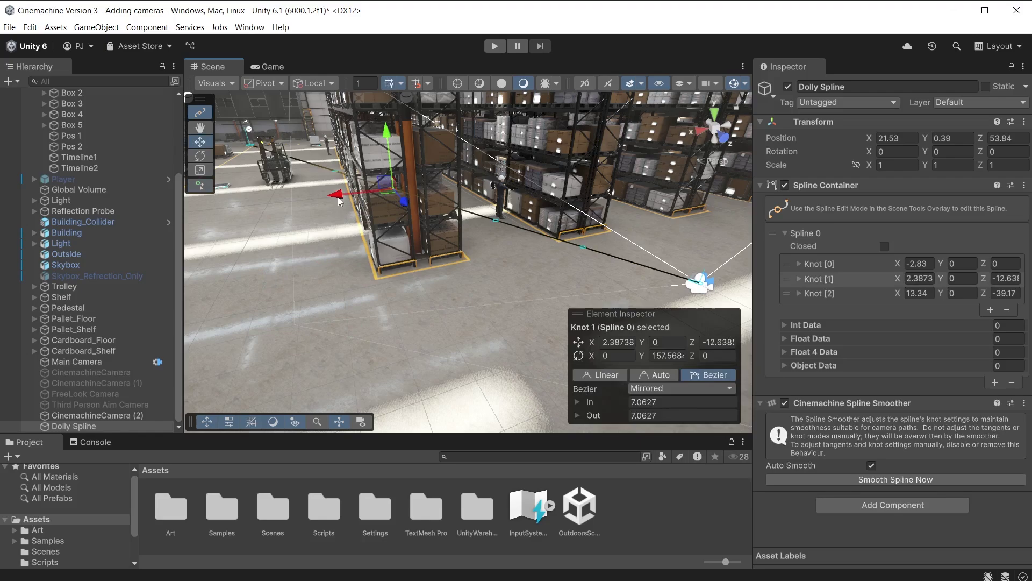
drag(336, 194, 196, 330)
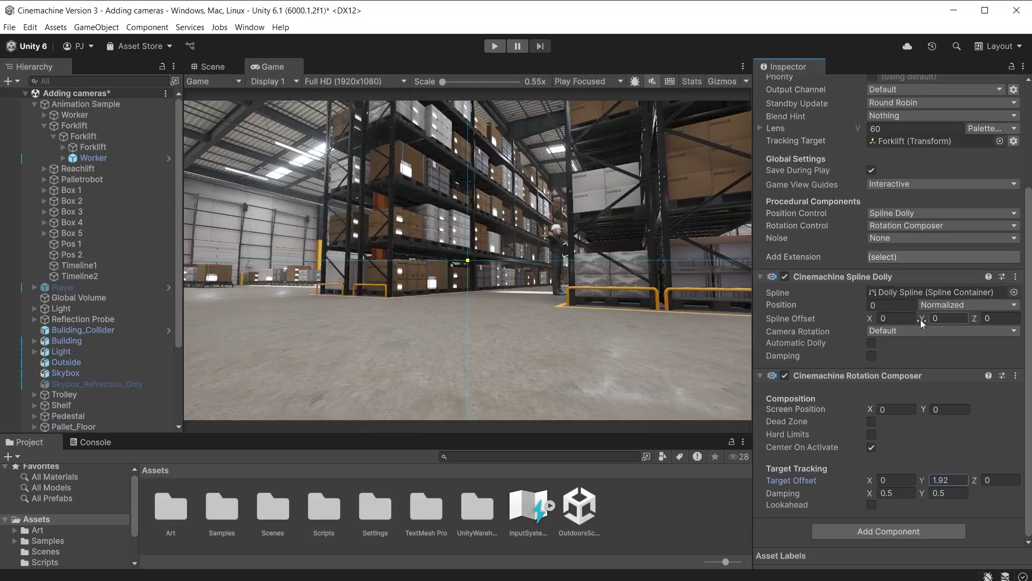
Set Spline Offset Y to 0.72 and enable Automatic Dolly at Fixed Speed 0.08
drag(920, 320, 941, 320)
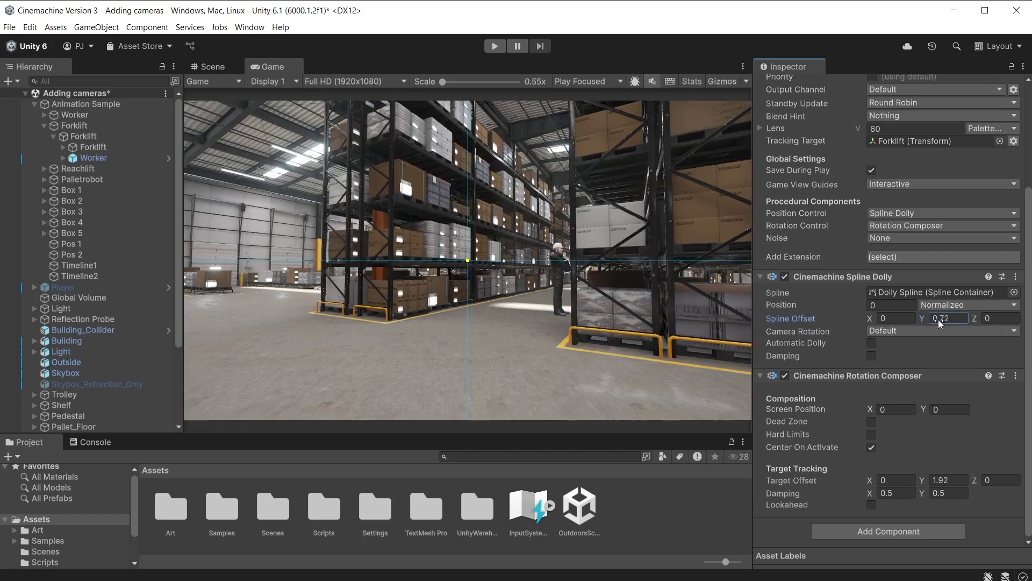
click(872, 344)
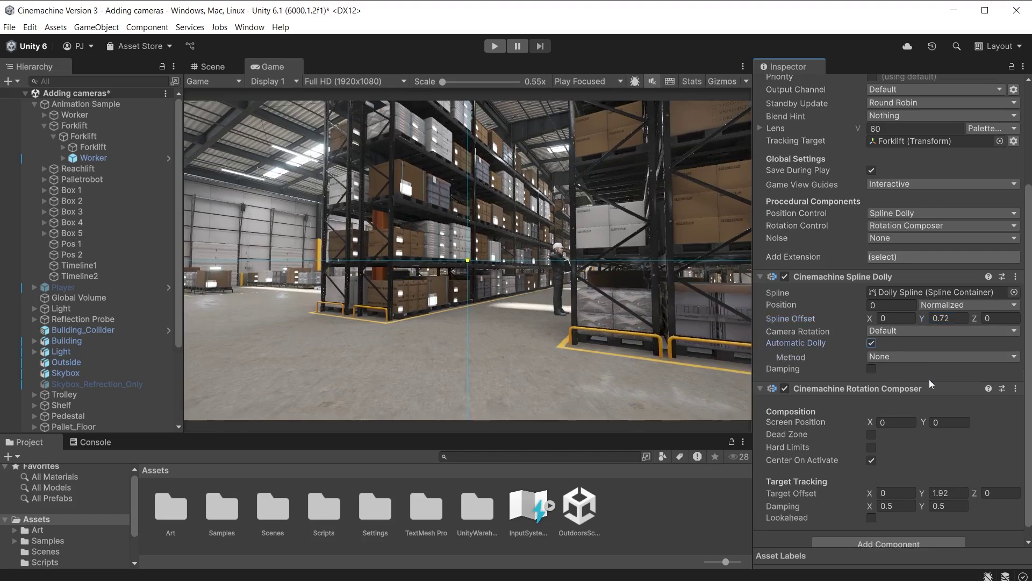
click(924, 357)
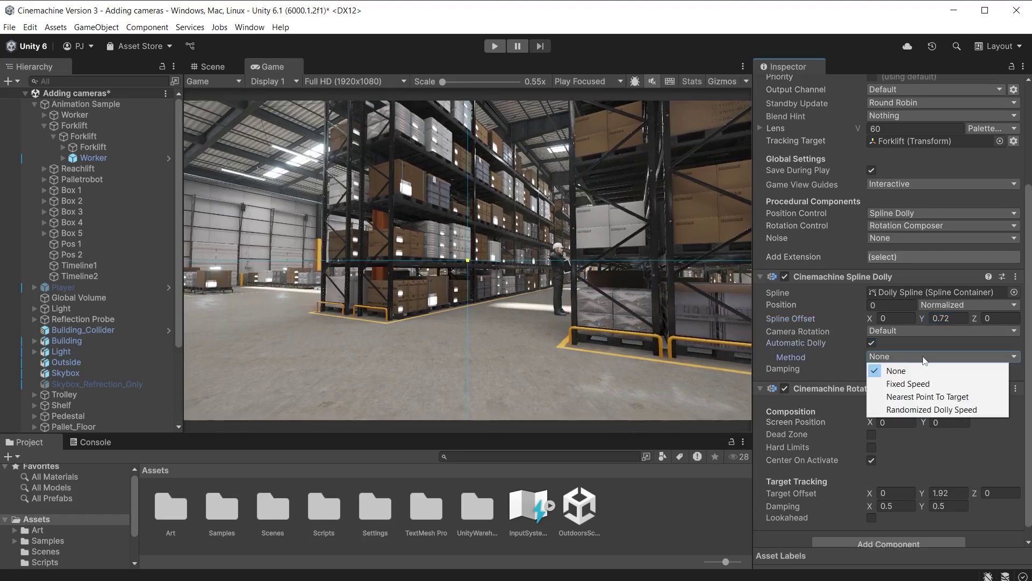
click(917, 384)
click(896, 370)
text(0.08)
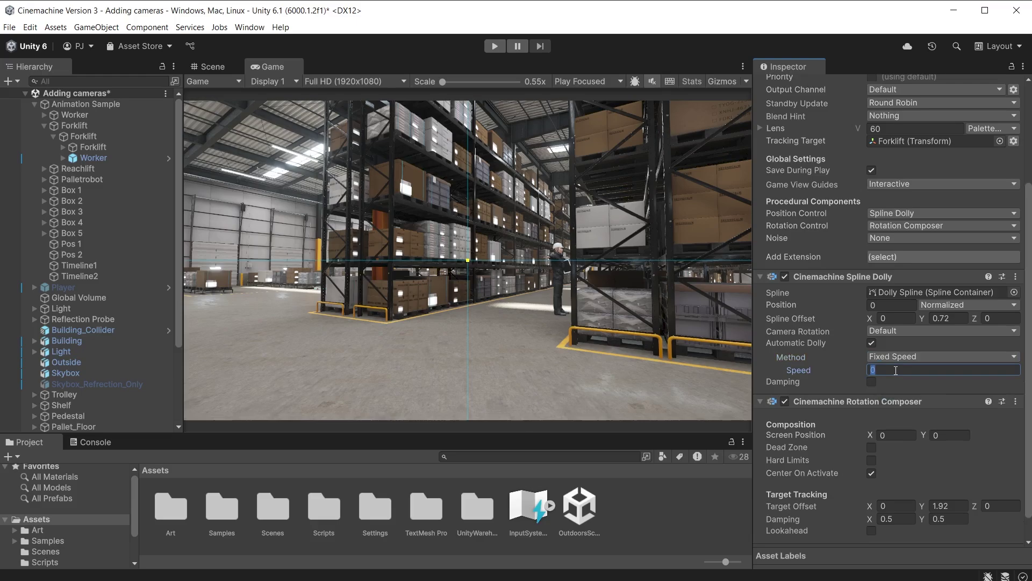
Enable dolly damping with a value of 0.5 and preview the camera in play mode
click(872, 381)
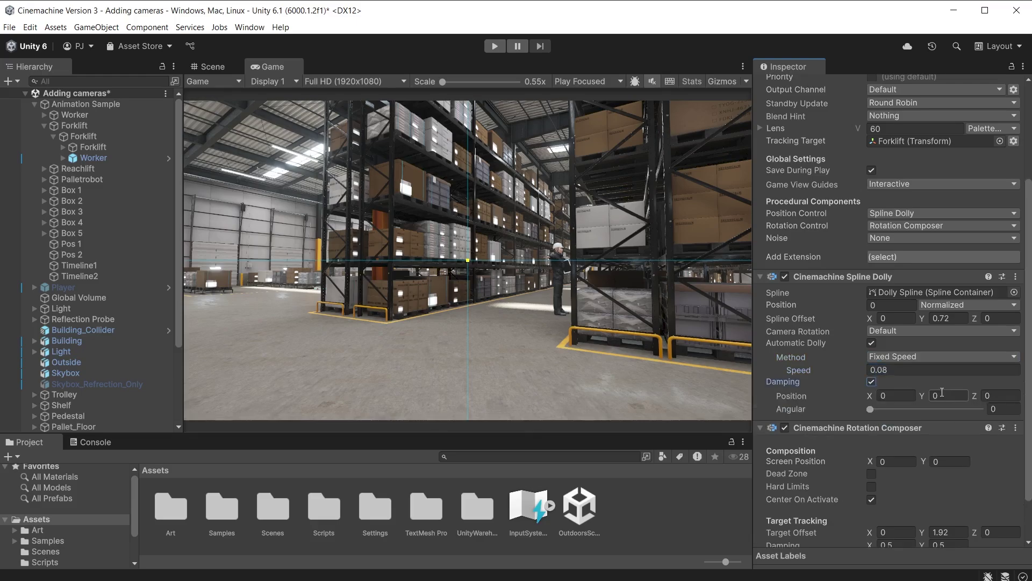
click(953, 393)
text(0.5)
key(ctrl+p)
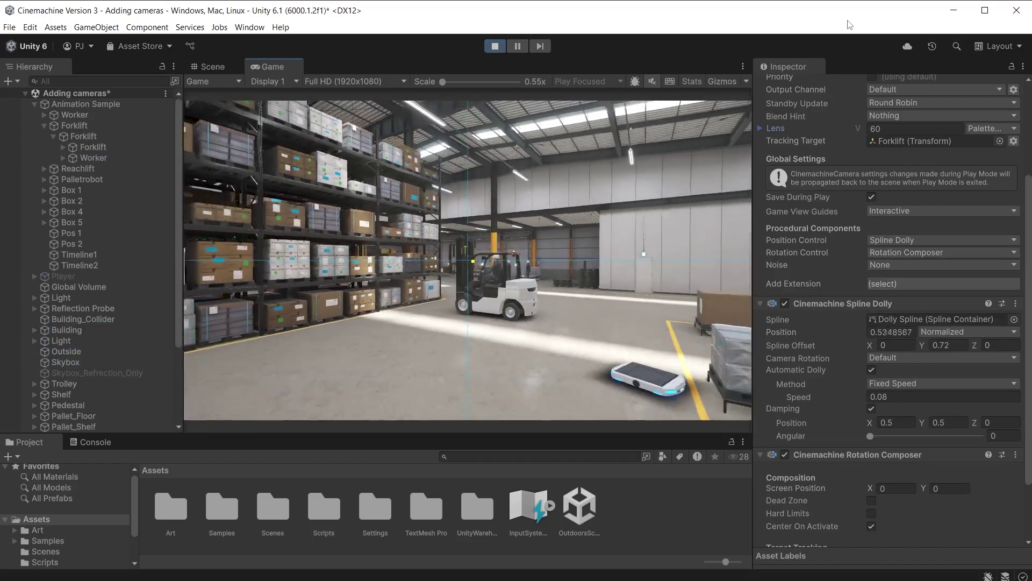
key(ctrl+p)
click(97, 26)
Create a Dolly Cart with Spline and move its Dolly Spline across the warehouse
mouse_move(210, 224)
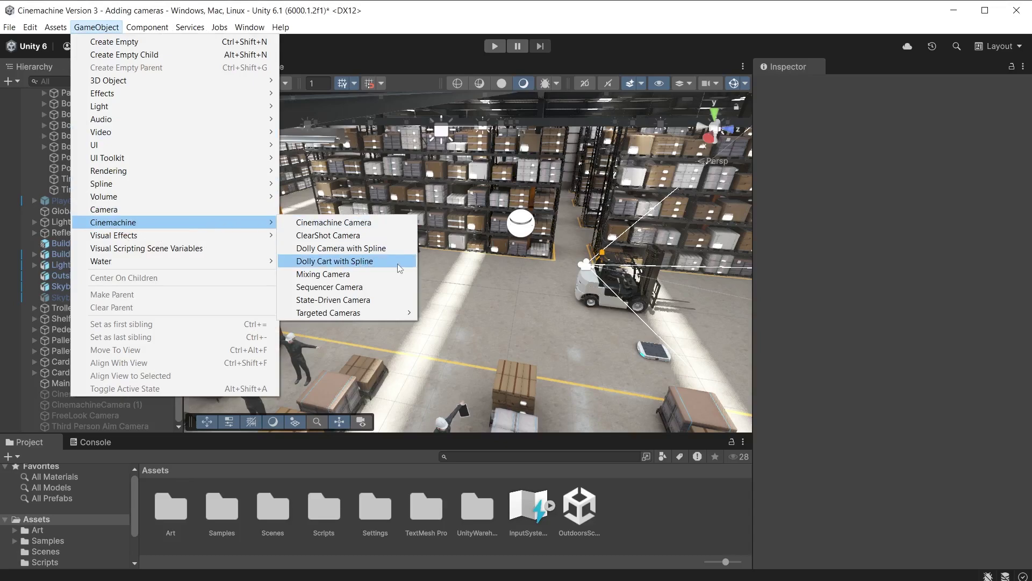
click(335, 262)
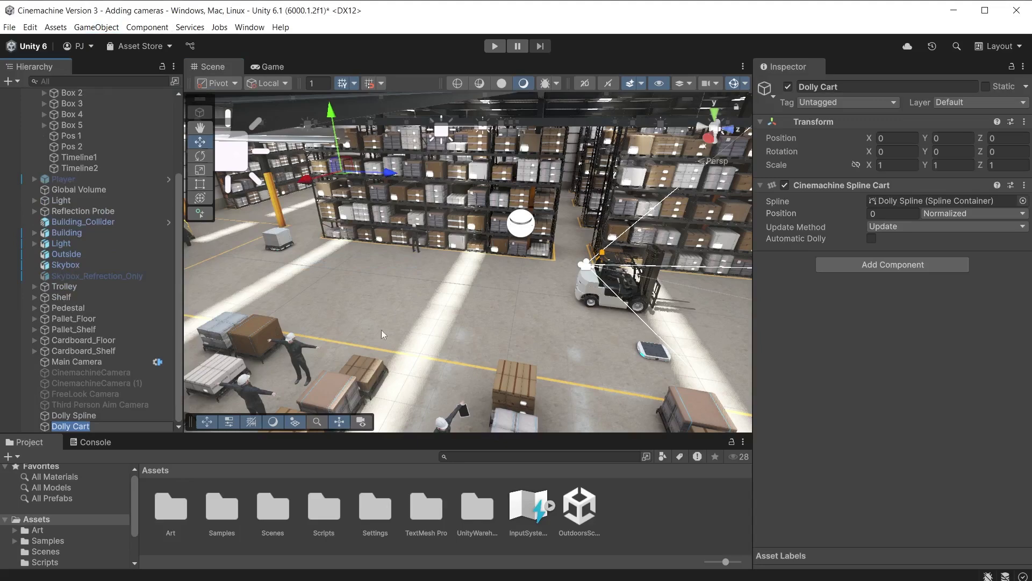
click(74, 415)
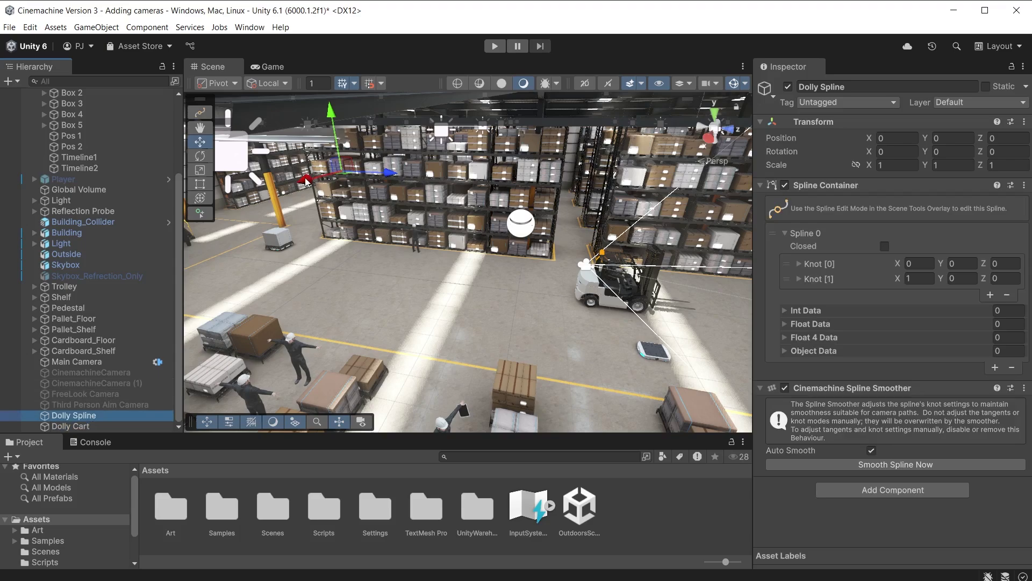
drag(429, 245, 299, 314)
Make the Dolly Cart travel automatically at Fixed Speed 0.05
click(71, 425)
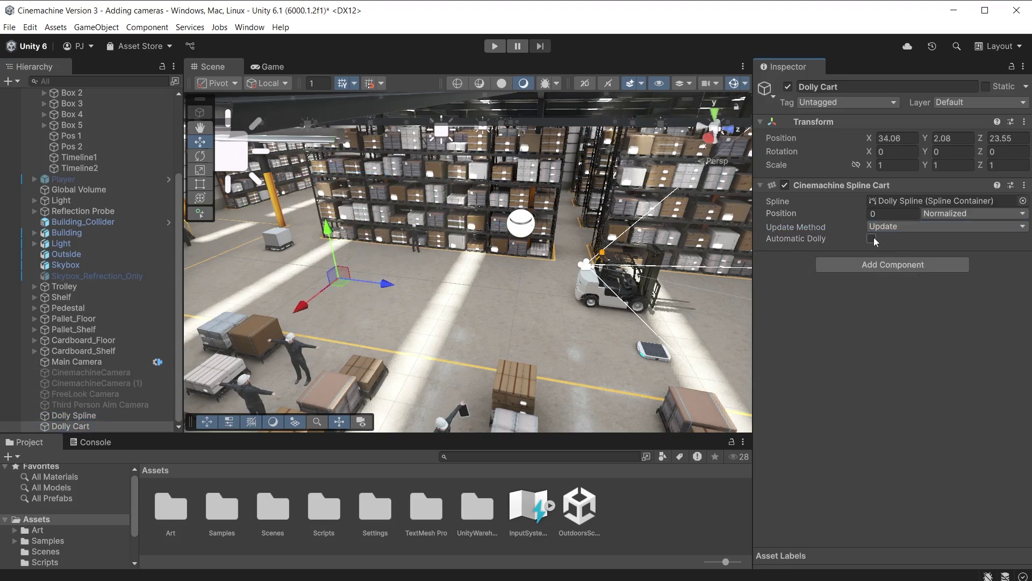
click(872, 238)
click(901, 252)
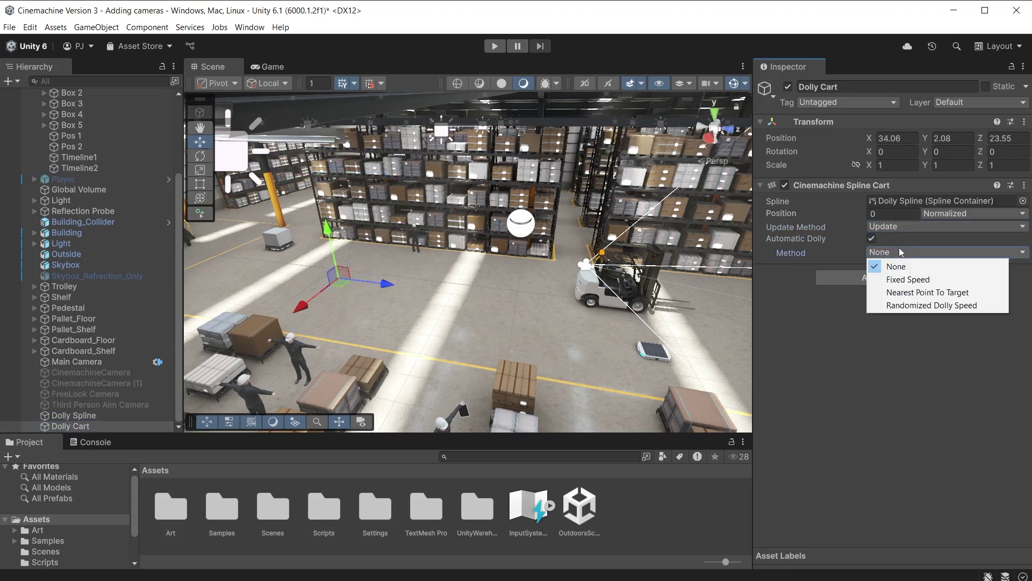
click(899, 284)
text(0.05)
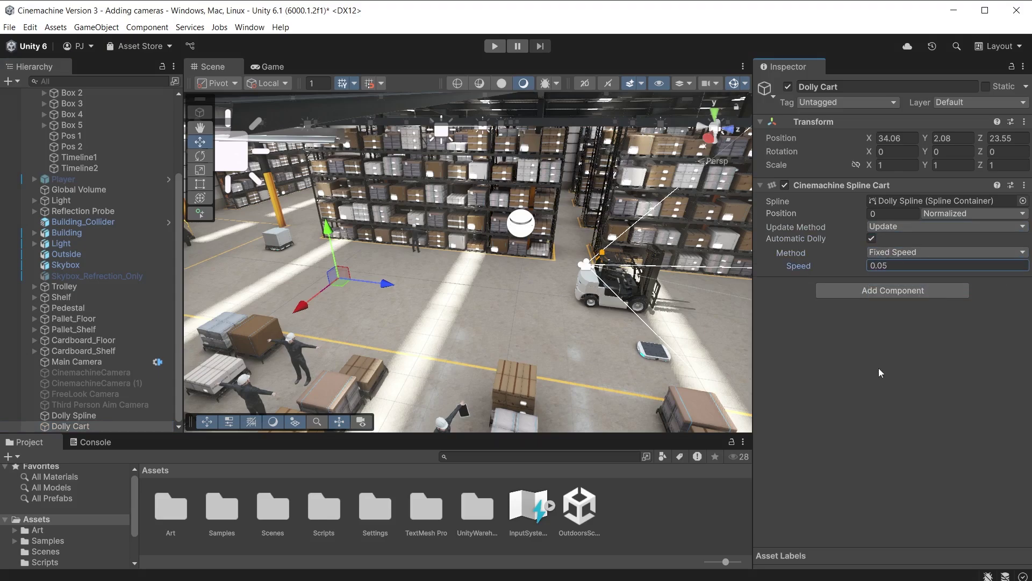
Drag the Dolly Spline's second knot out to Z 10.08
click(74, 415)
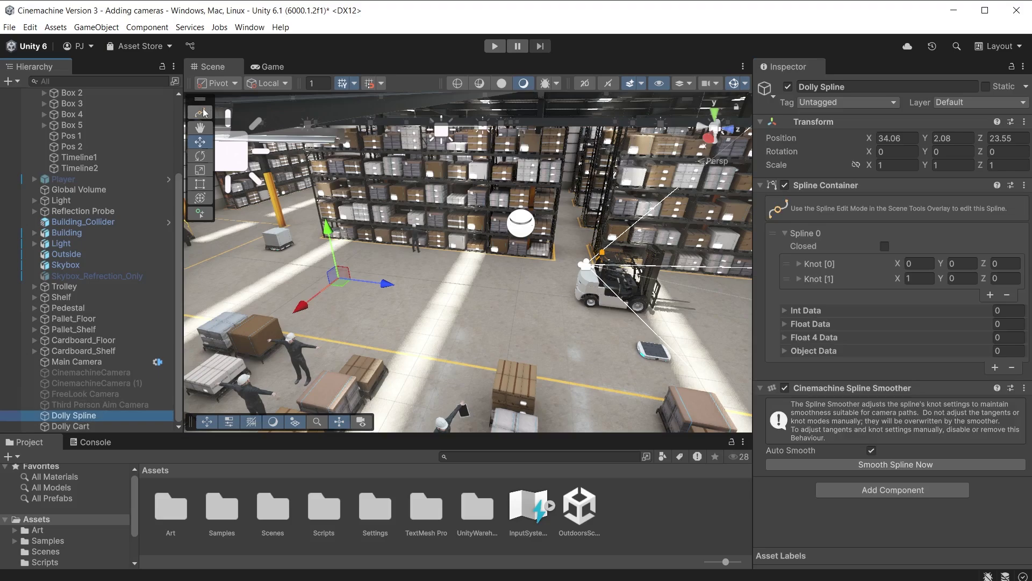
click(325, 290)
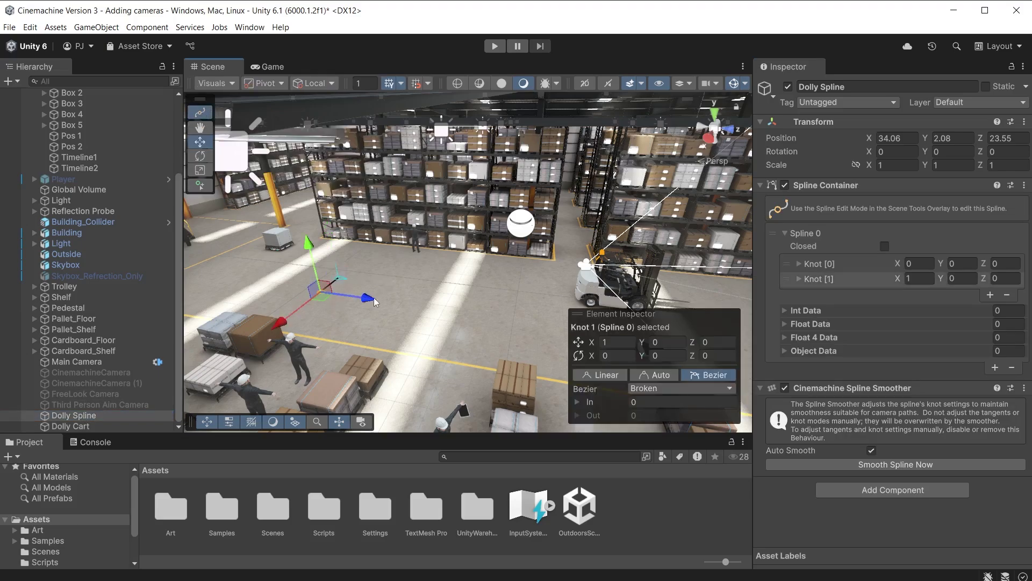
drag(325, 290, 706, 309)
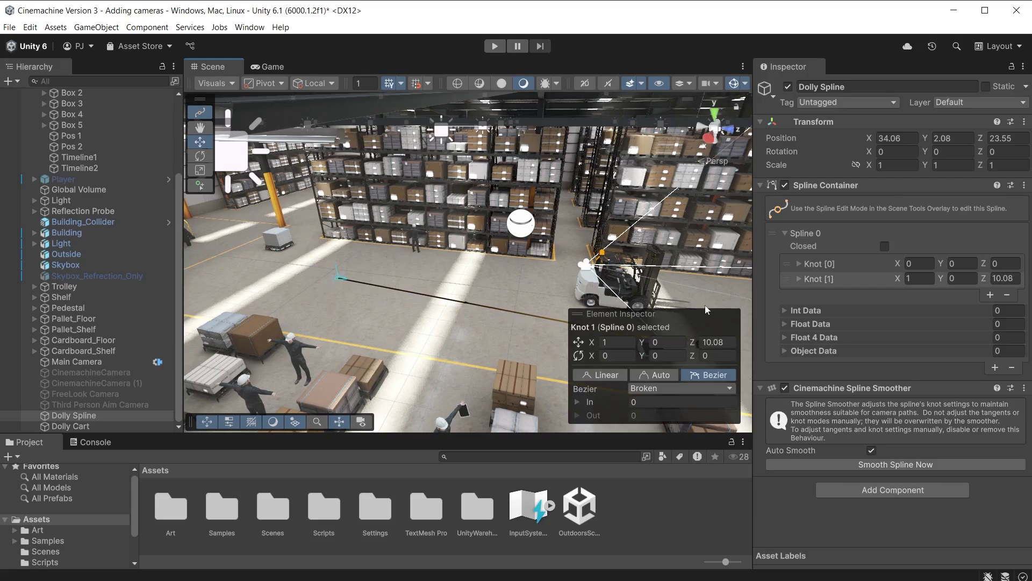
click(96, 27)
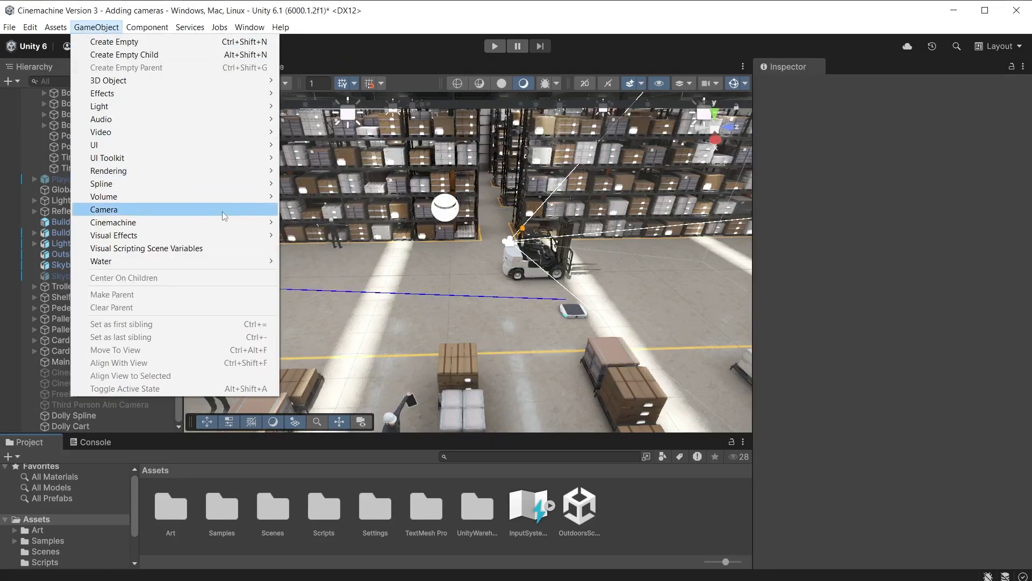
Add a Cinemachine Camera with a Rotation Composer aiming at the Forklift
mouse_move(247, 230)
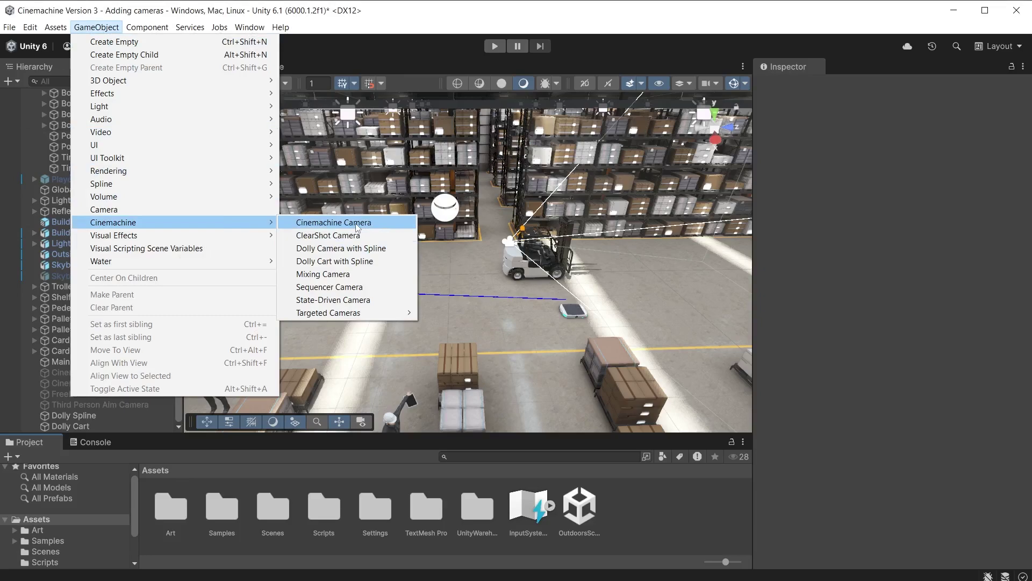
click(319, 223)
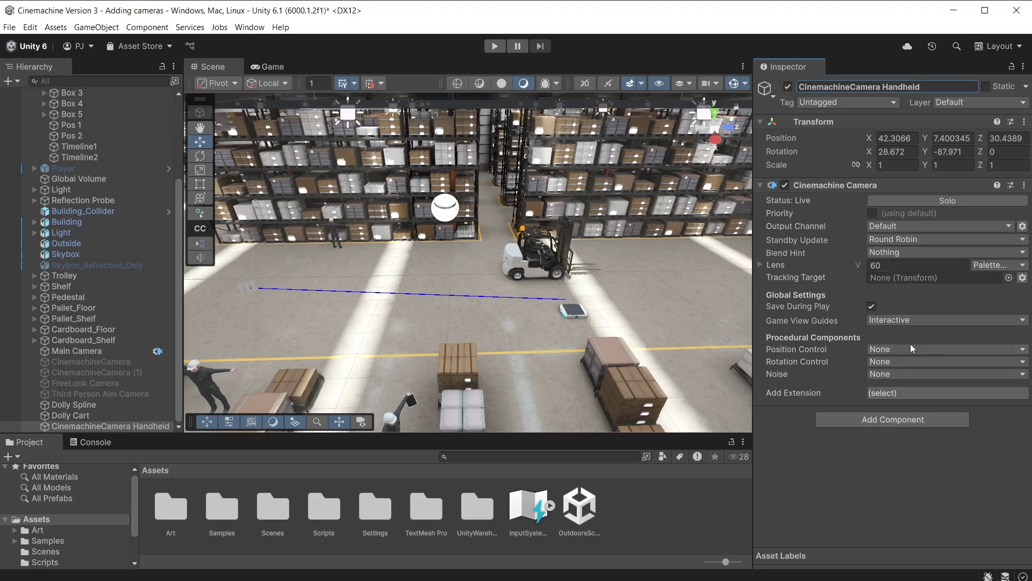
click(908, 361)
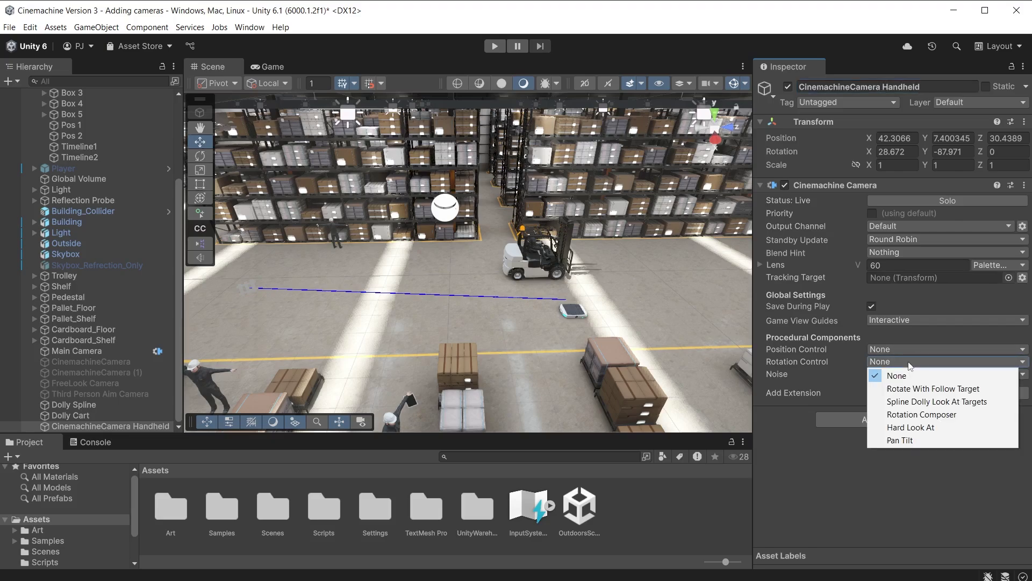
click(921, 415)
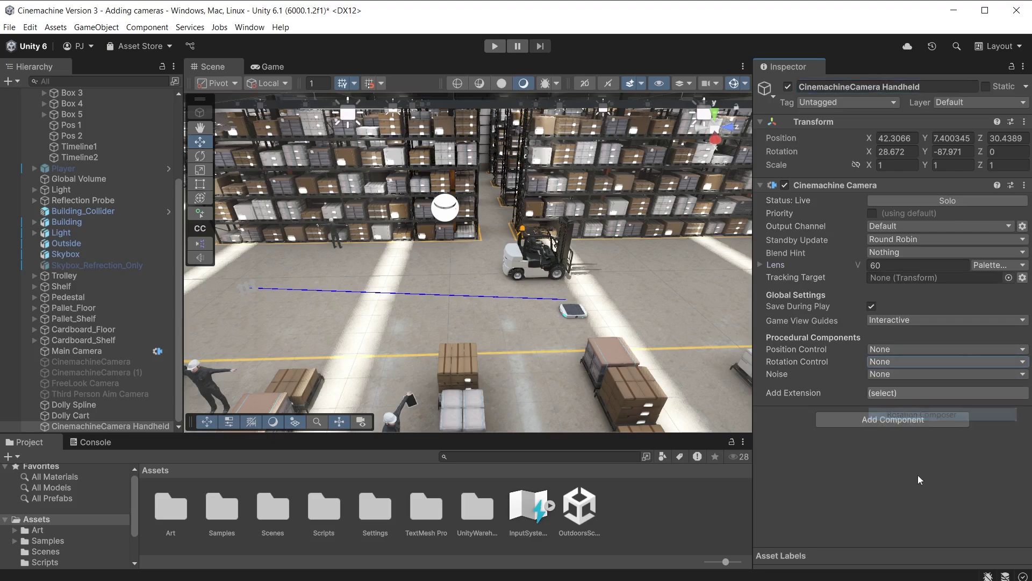
scroll(904, 483, down, 2)
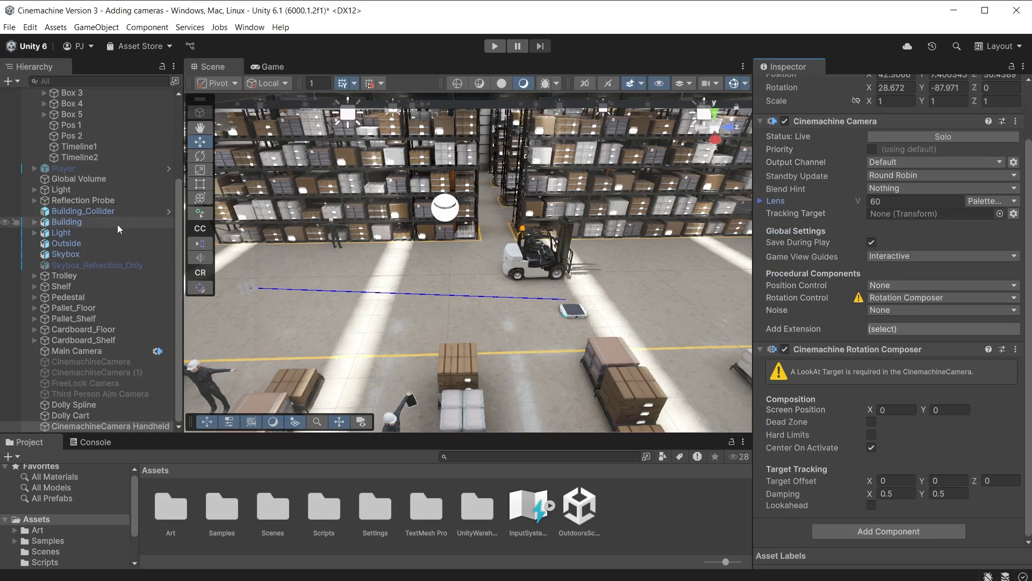
scroll(117, 224, up, 5)
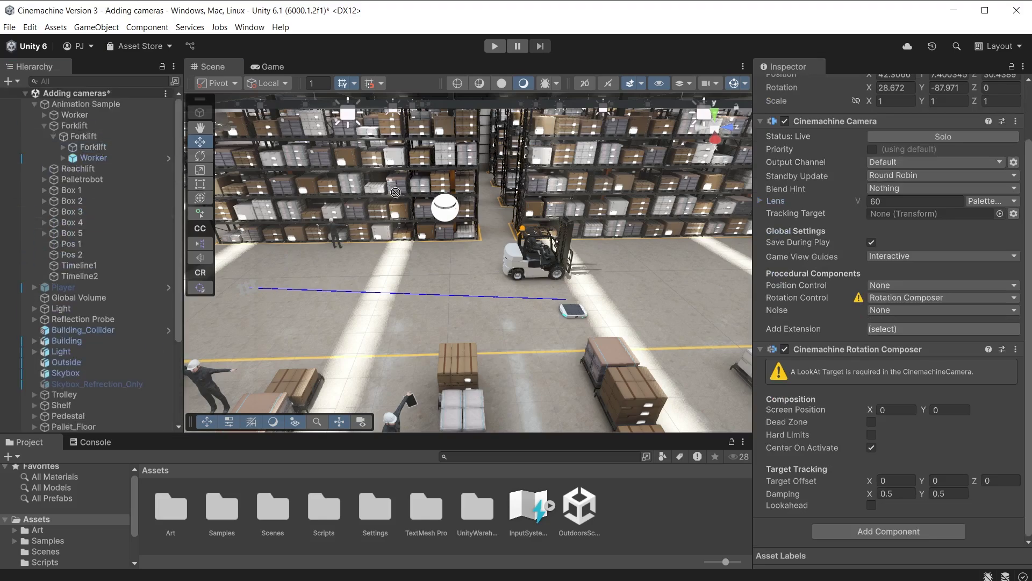
drag(753, 267, 935, 215)
scroll(86, 282, down, 4)
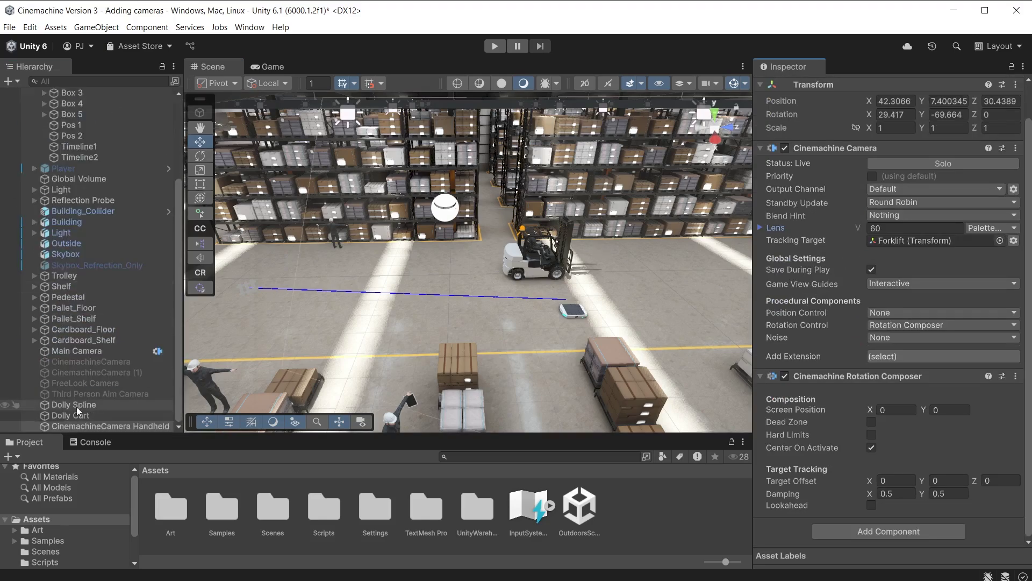
Parent the handheld camera under Dolly Cart and zero its local position
drag(82, 426, 77, 415)
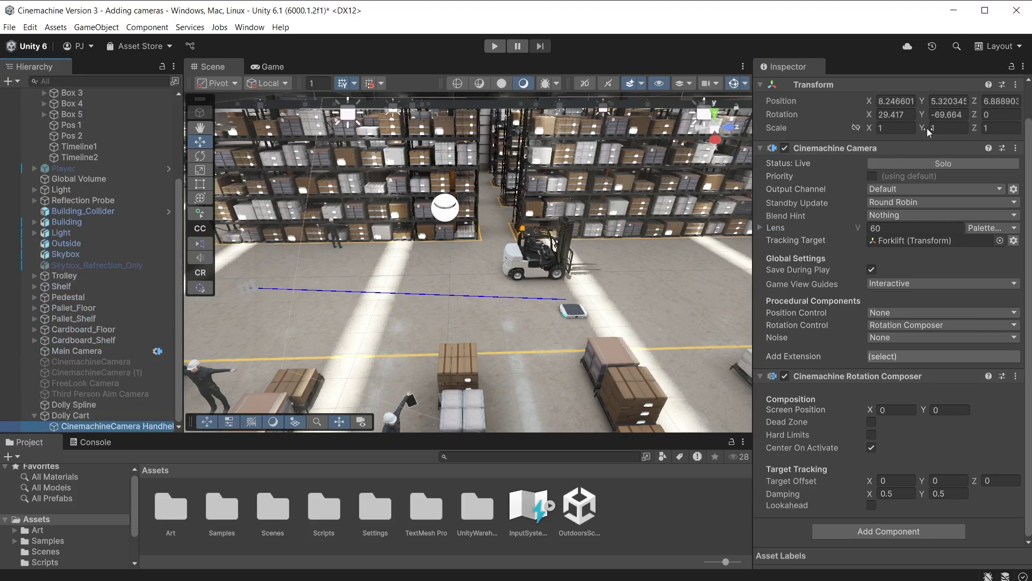
click(904, 138)
text(0)
key(Tab)
text(0)
key(Tab)
text(0)
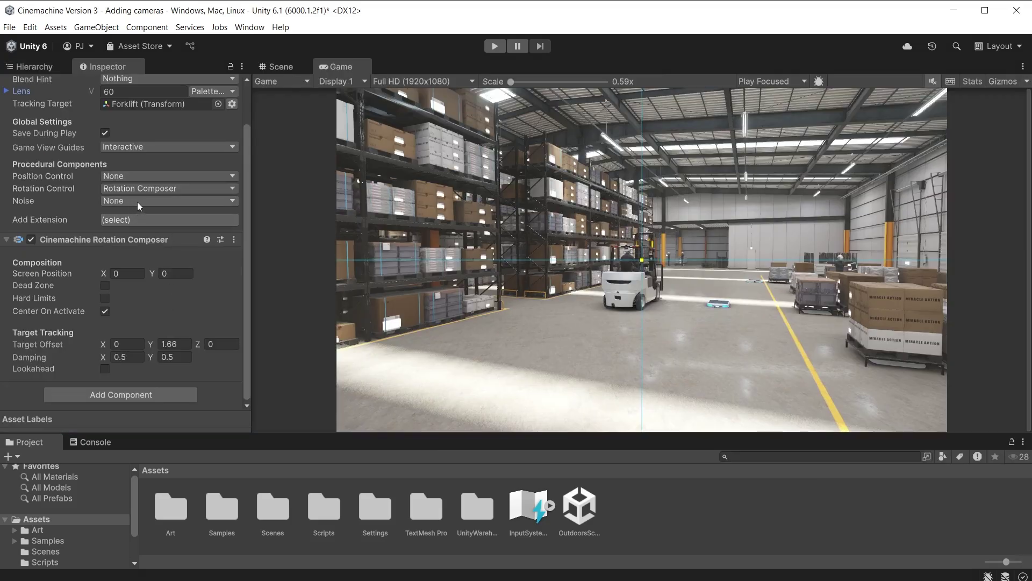
Add Basic Multi Channel Perlin noise using the Handheld_normal_strong profile, then play the scene to see the shake
click(137, 201)
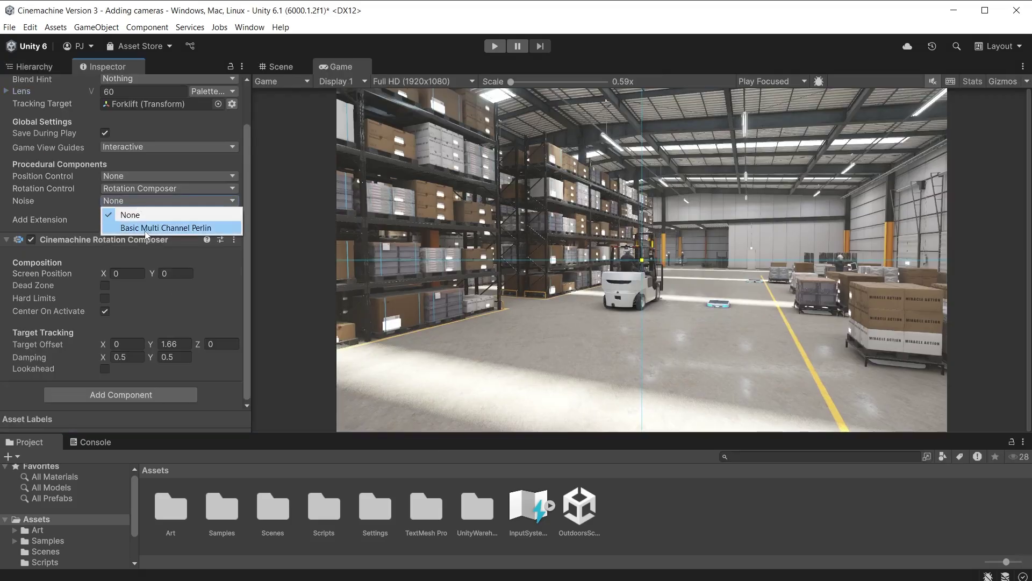
click(194, 229)
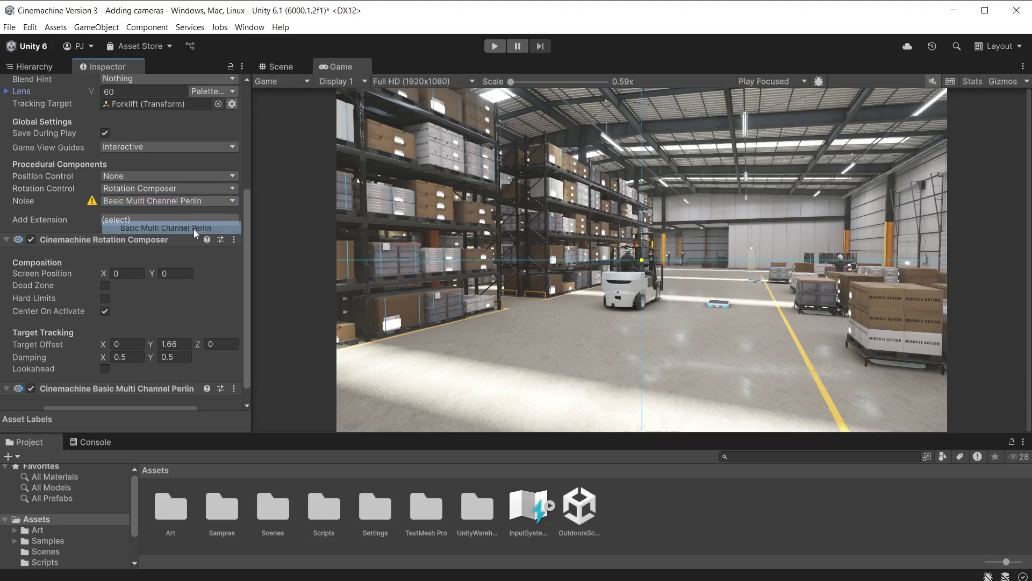
scroll(202, 286, down, 4)
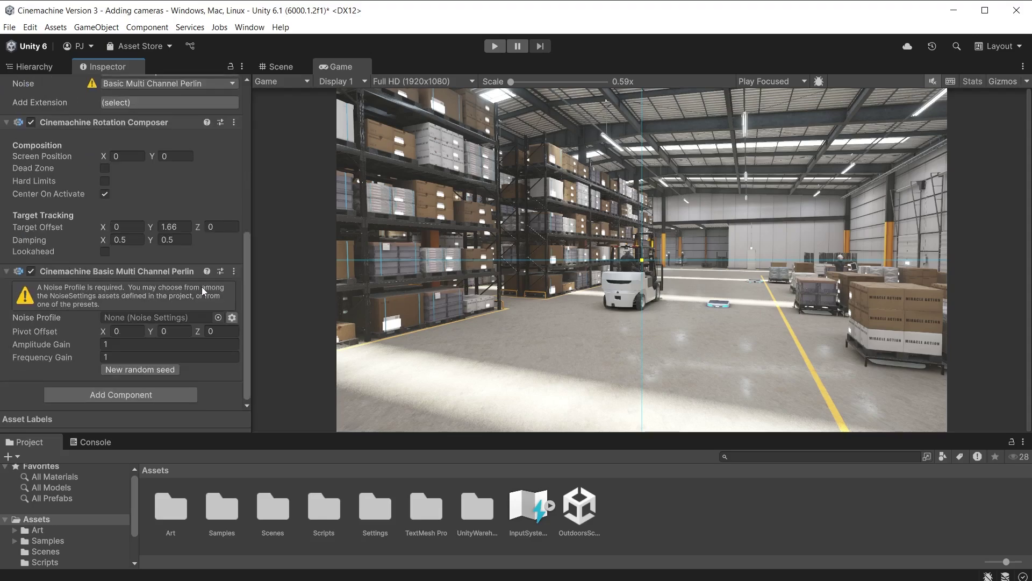
click(232, 318)
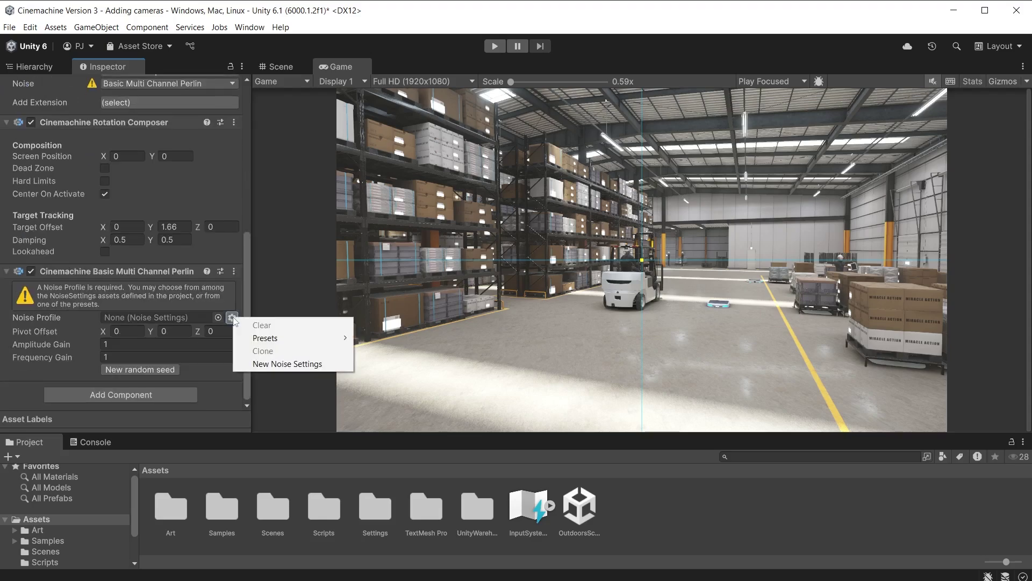
mouse_move(316, 338)
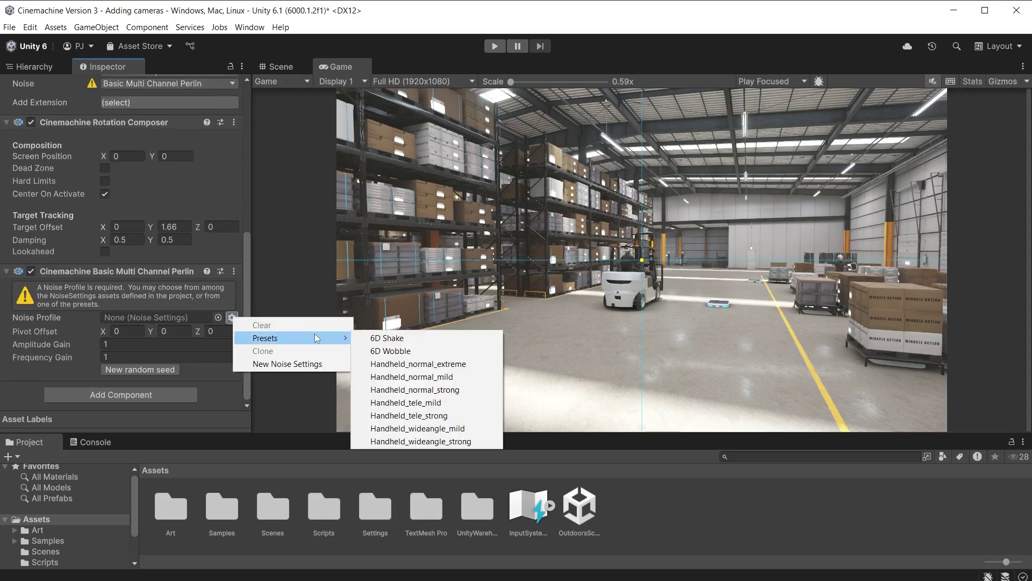
click(469, 389)
key(ctrl+p)
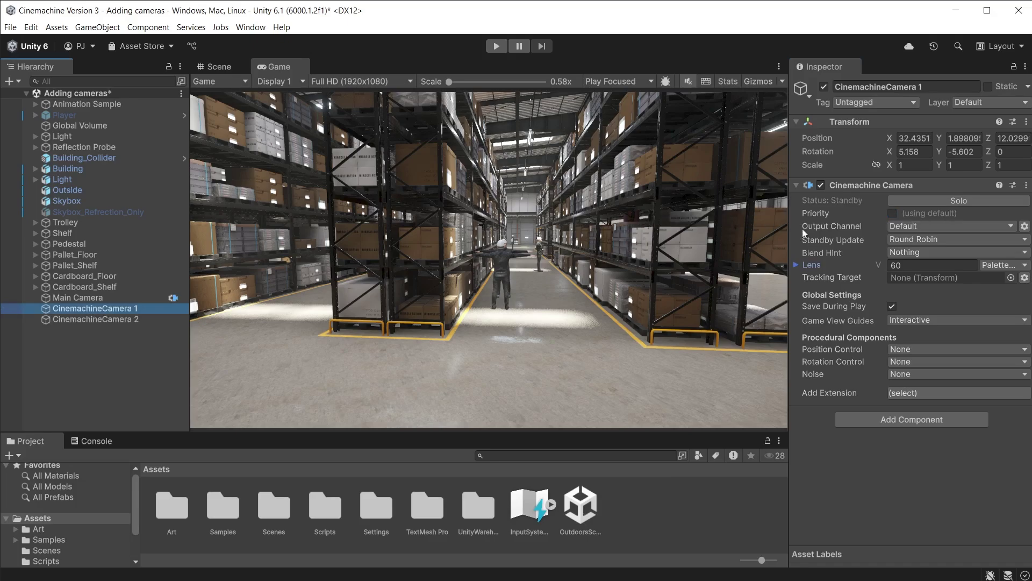
Enable priority on CinemachineCamera 1 and set its value to 1
click(892, 213)
click(960, 213)
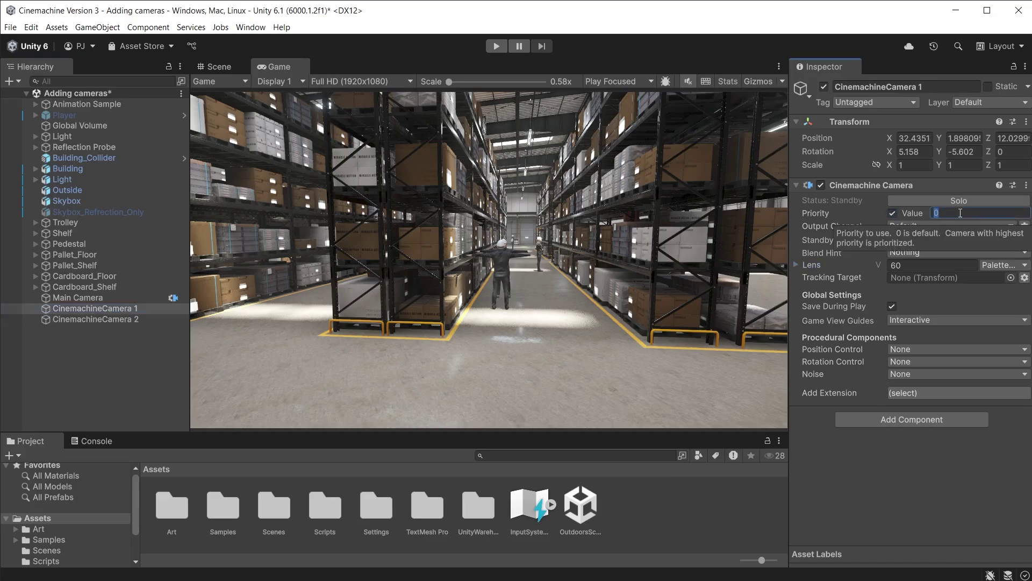
text(1)
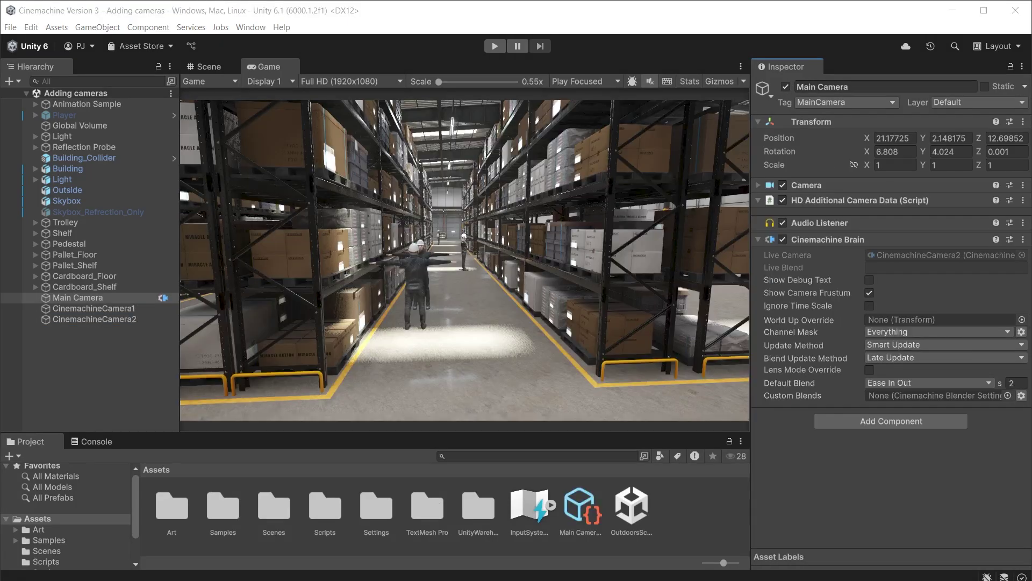
Try a custom ease-in curve for Main Camera's default blend and preview it in play mode
click(956, 378)
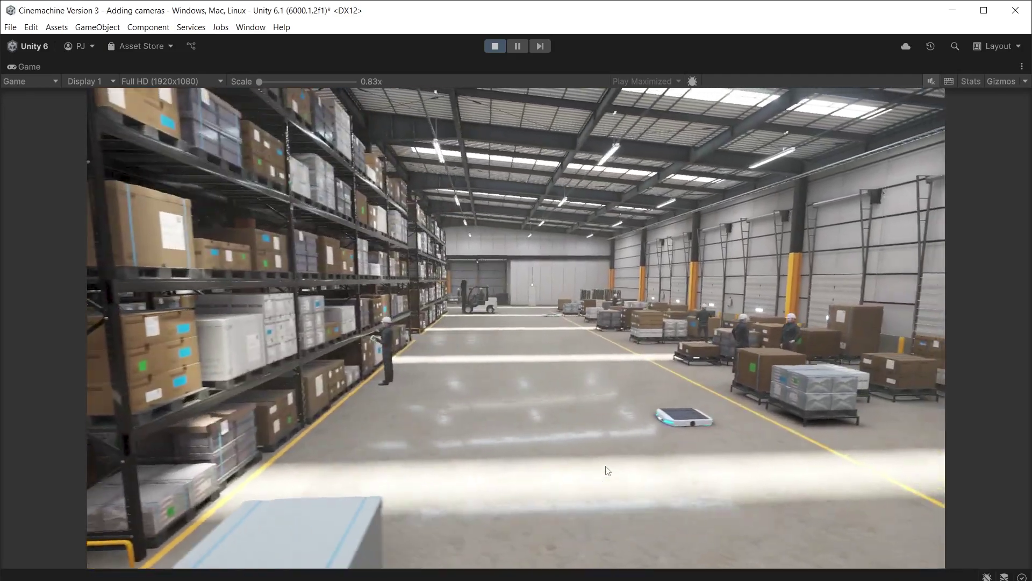
key(ctrl+p)
click(981, 383)
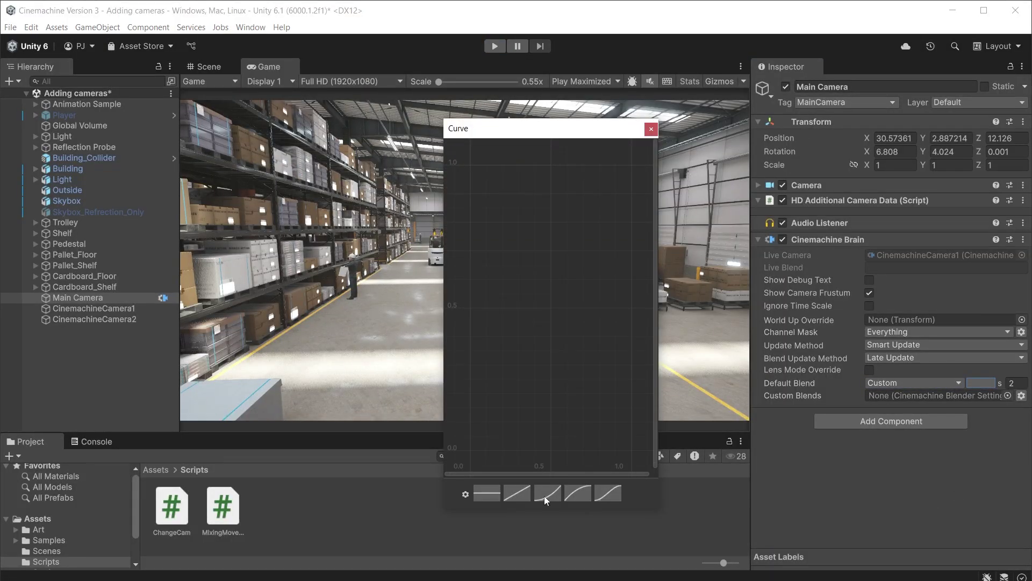
click(545, 495)
key(ctrl+p)
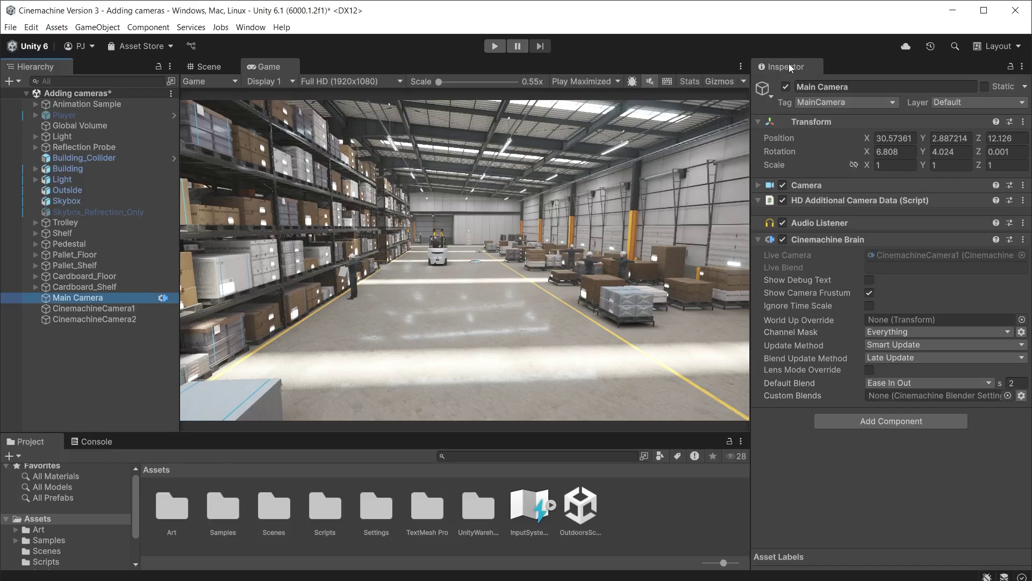
Create a new custom blends asset on the Cinemachine Brain
drag(788, 63, 111, 75)
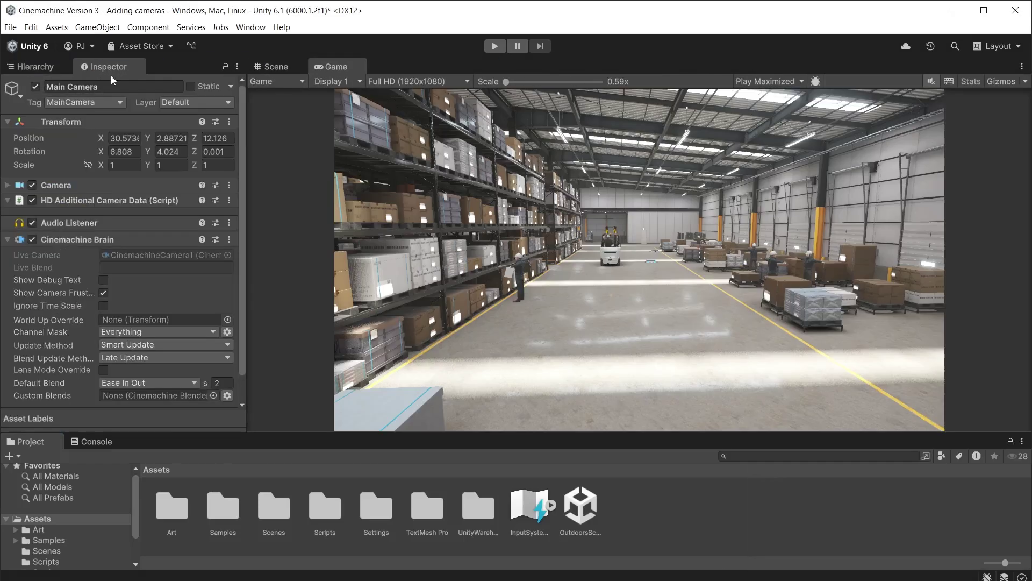
scroll(202, 360, down, 1)
click(229, 370)
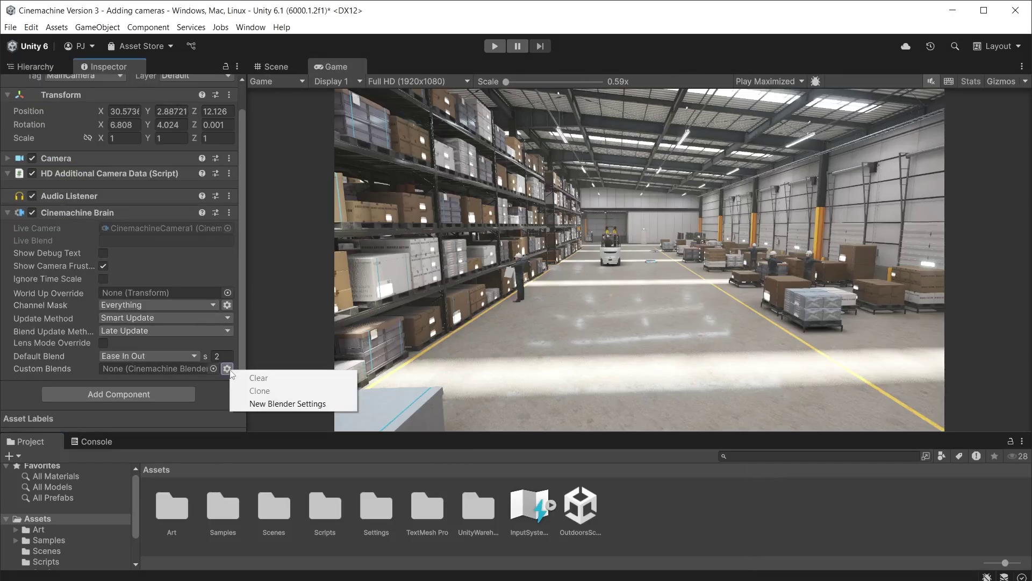
click(346, 405)
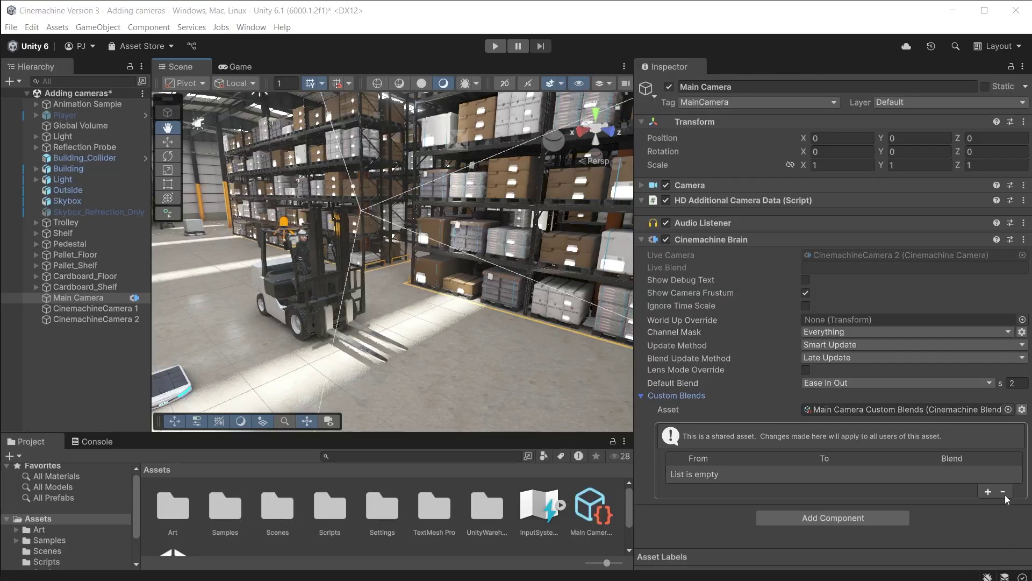
Add a blend from CinemachineCamera 1 to CinemachineCamera 2 using Ease In Out over 2 seconds
click(988, 491)
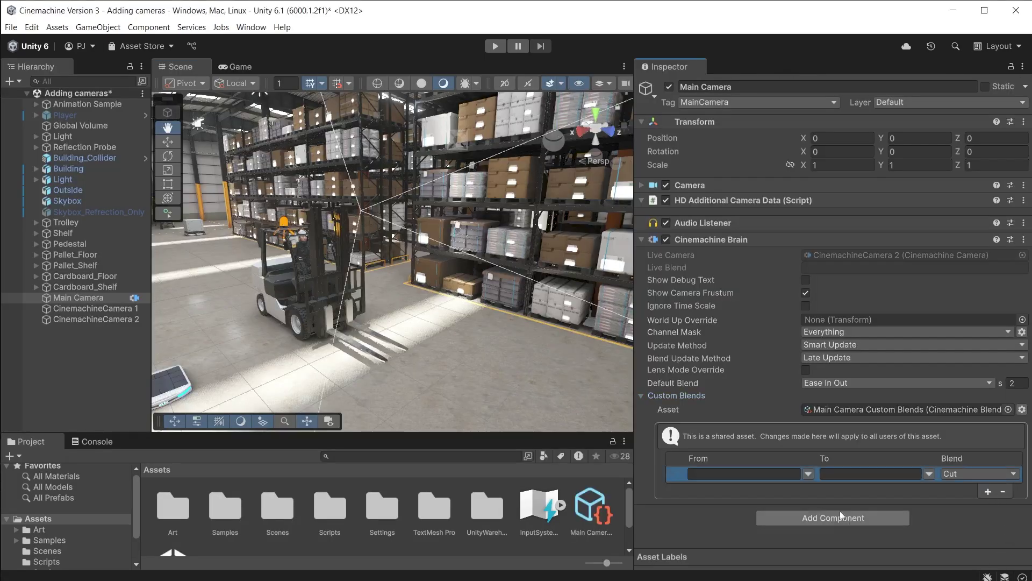
click(809, 473)
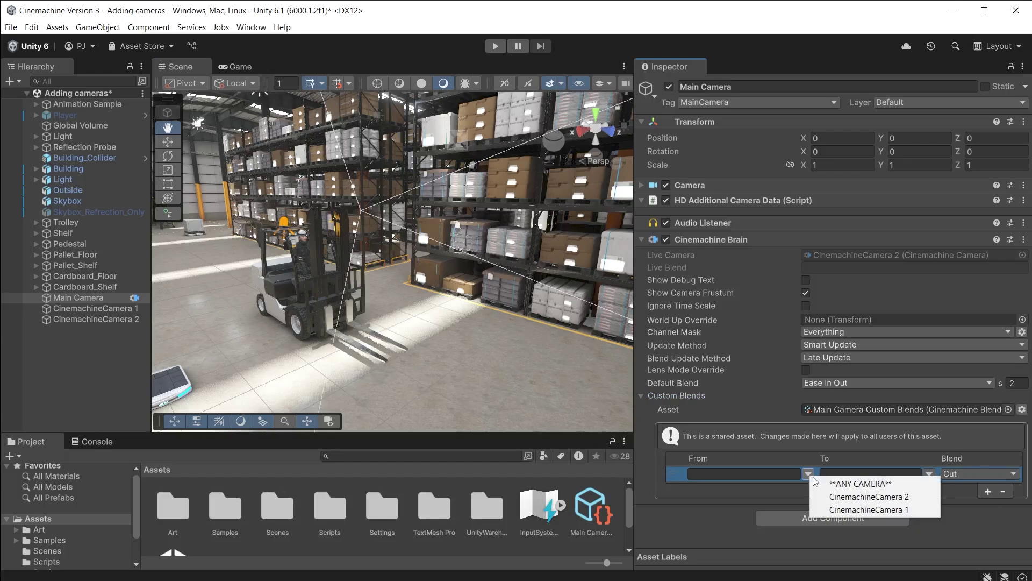
click(917, 507)
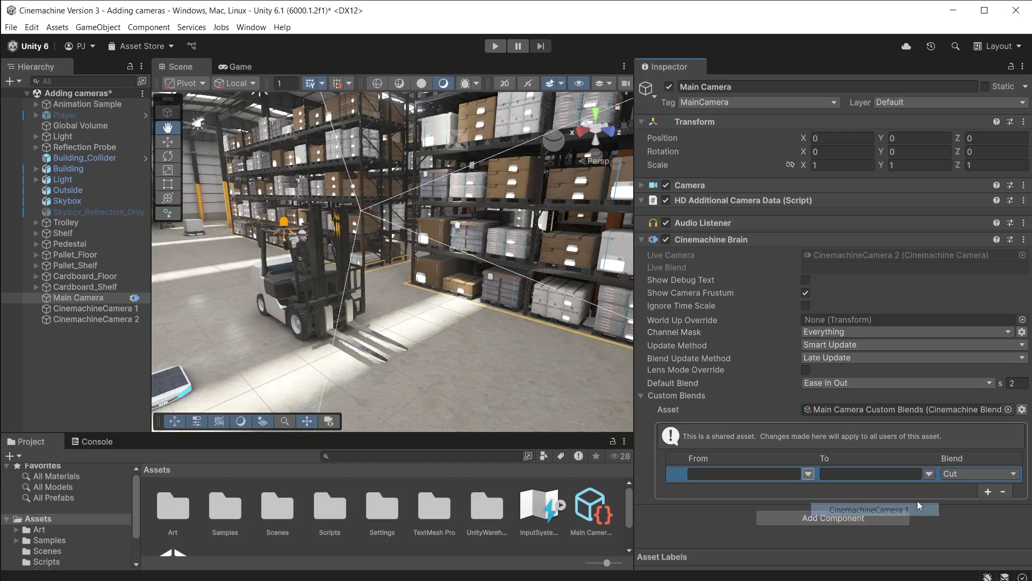
click(929, 474)
click(953, 498)
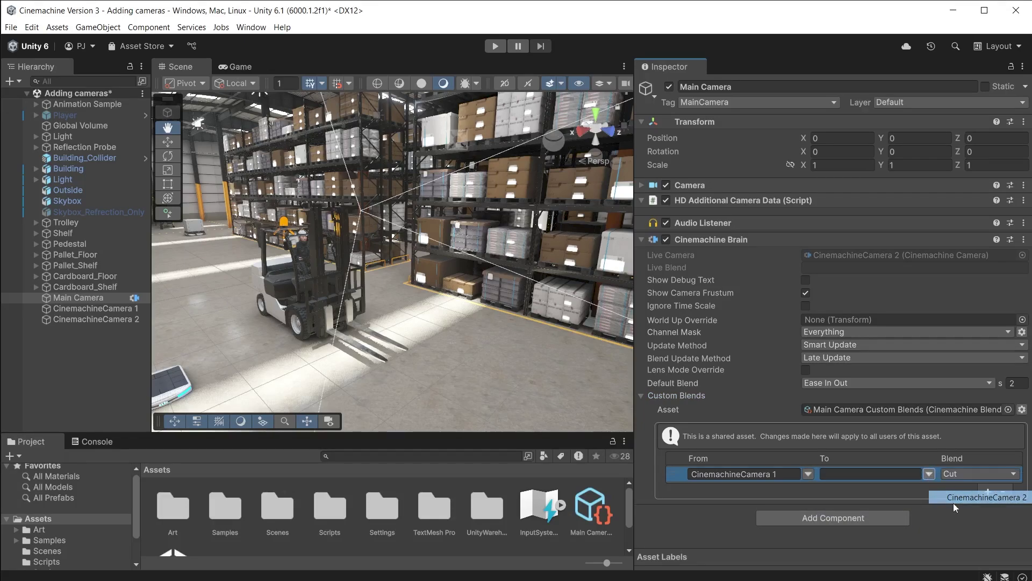
click(985, 475)
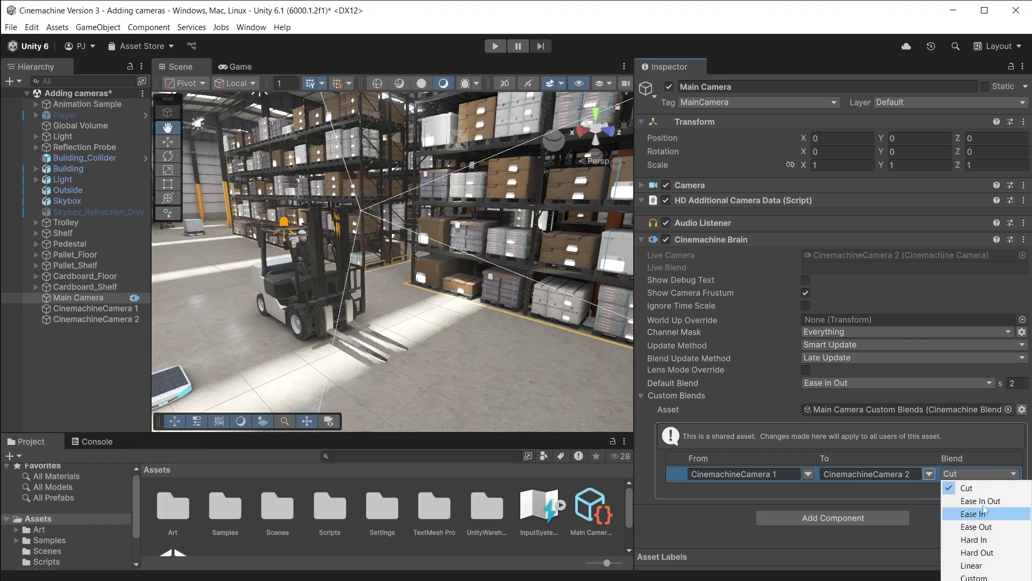
click(979, 501)
click(1020, 476)
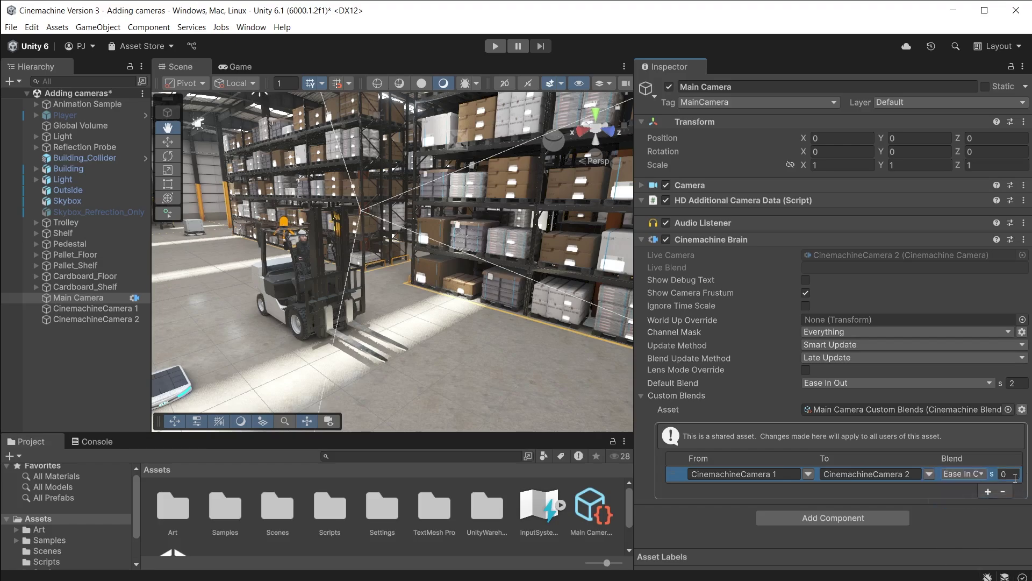
text(2)
Add a second blend from CinemachineCamera 2 back to CinemachineCamera 1 as a Cut
click(985, 493)
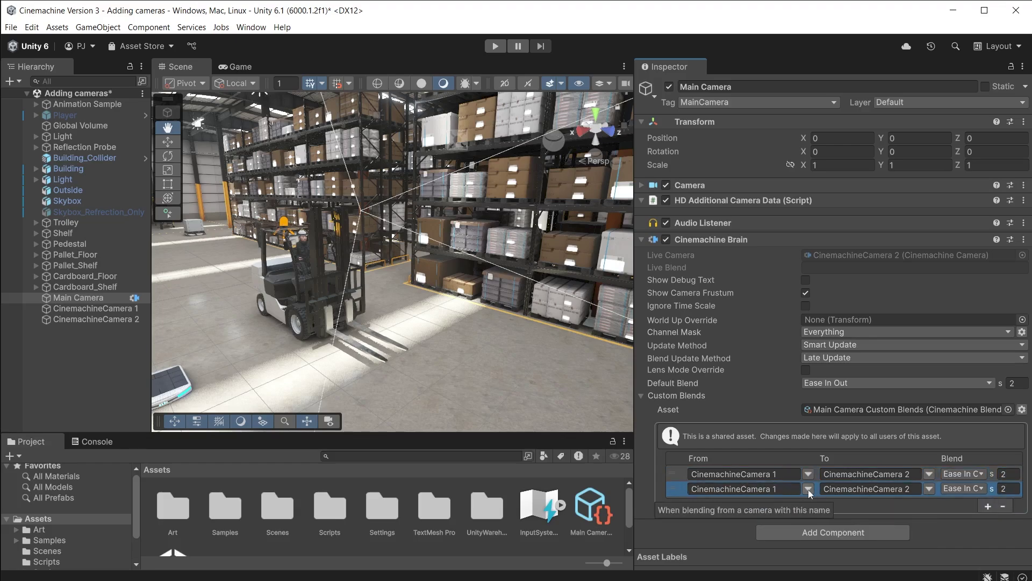
click(808, 489)
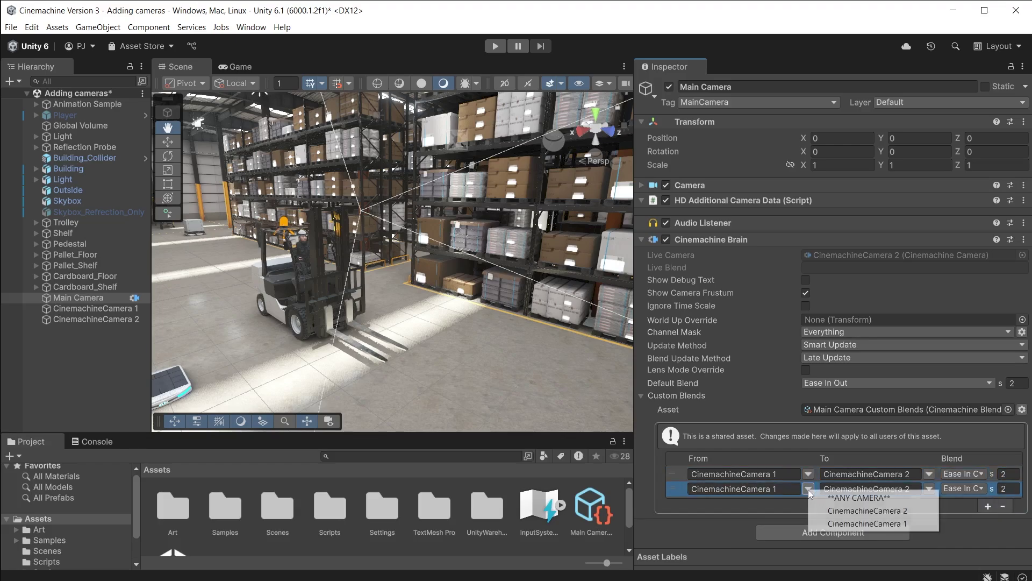
click(867, 510)
click(929, 489)
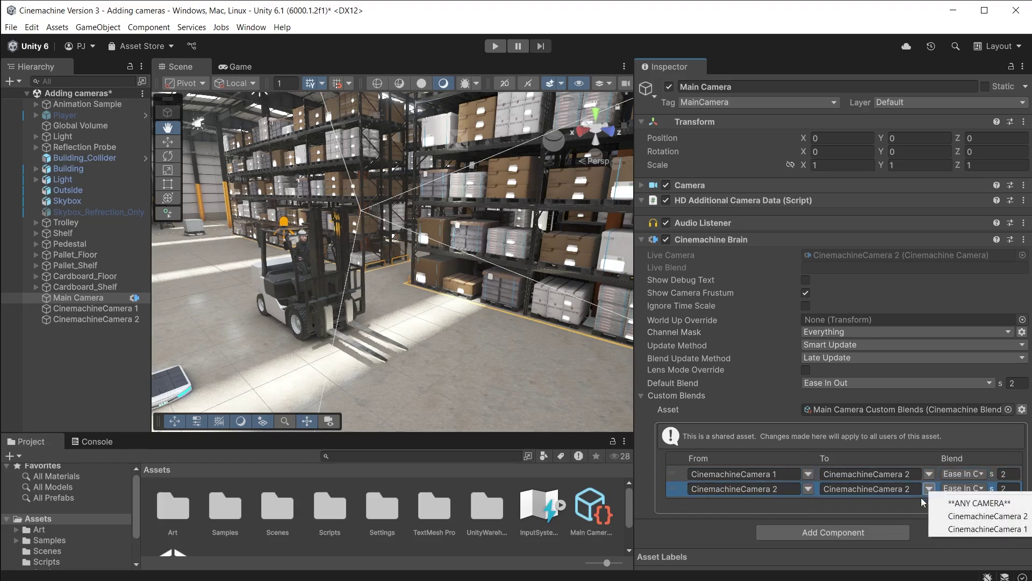
click(970, 529)
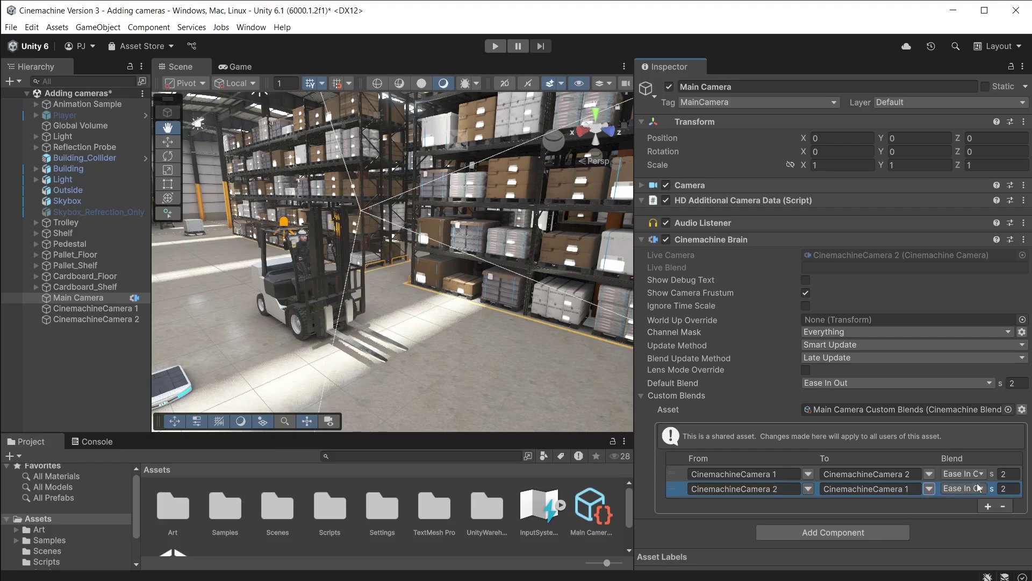
click(976, 483)
click(979, 503)
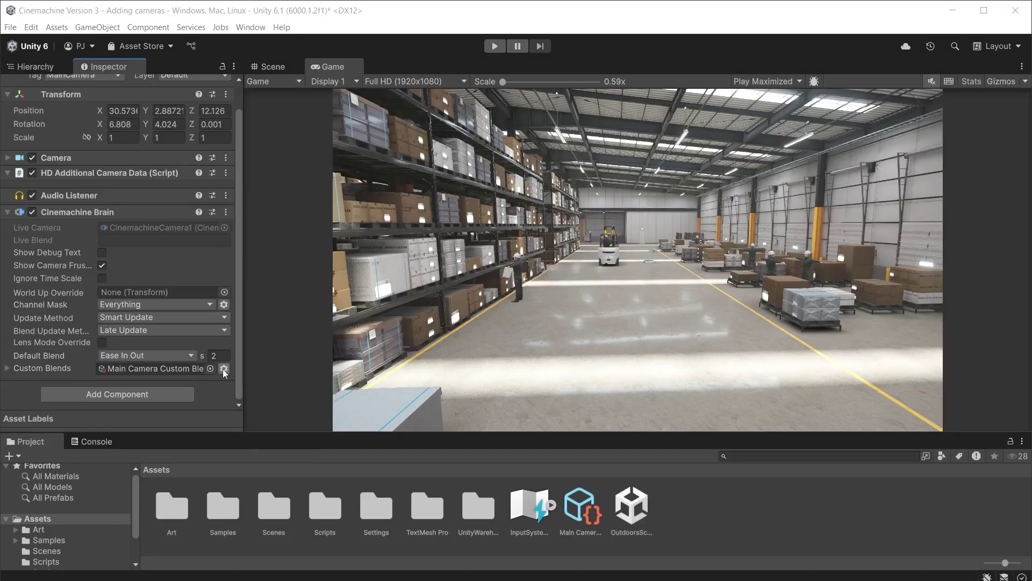
click(223, 368)
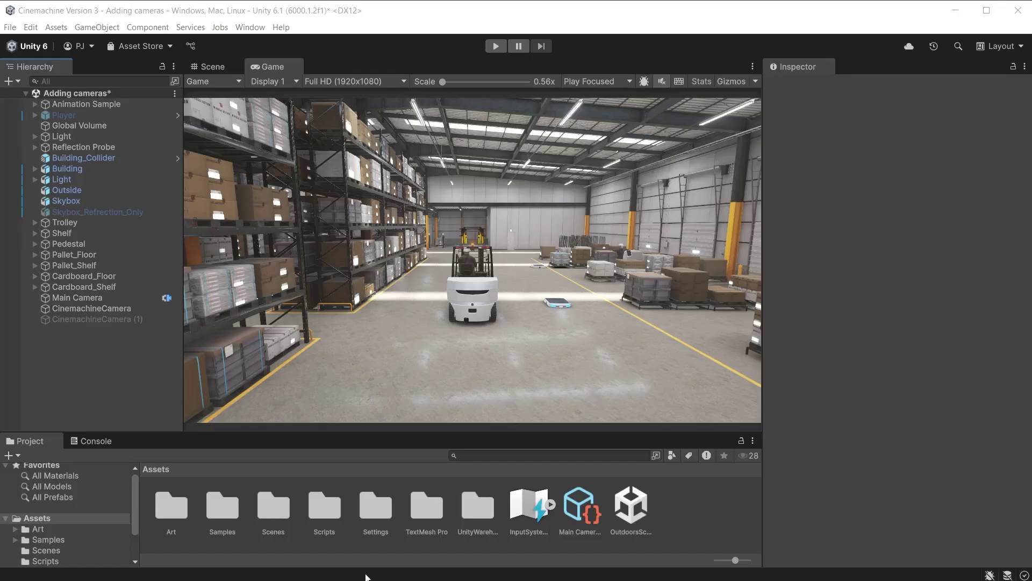
Preview the blend to CinemachineCamera (1) in Play mode, then set its Blend Hint to Ignore Target
click(86, 321)
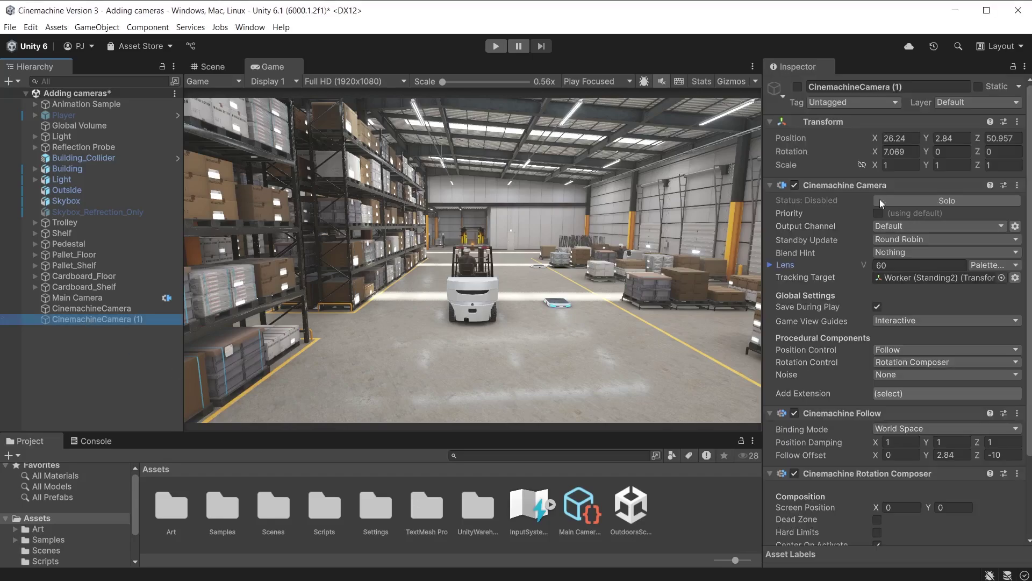
click(798, 86)
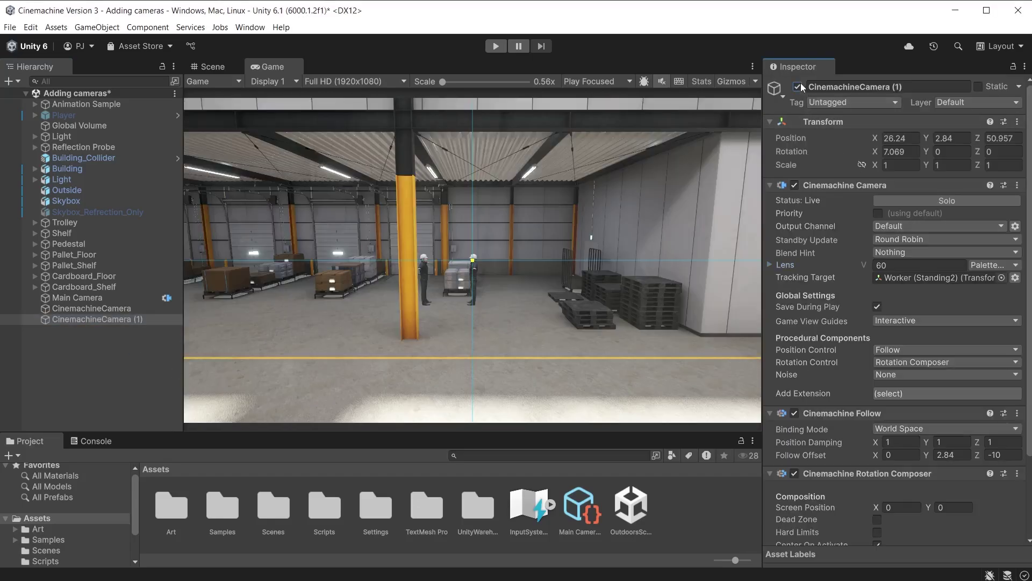
key(ctrl+p)
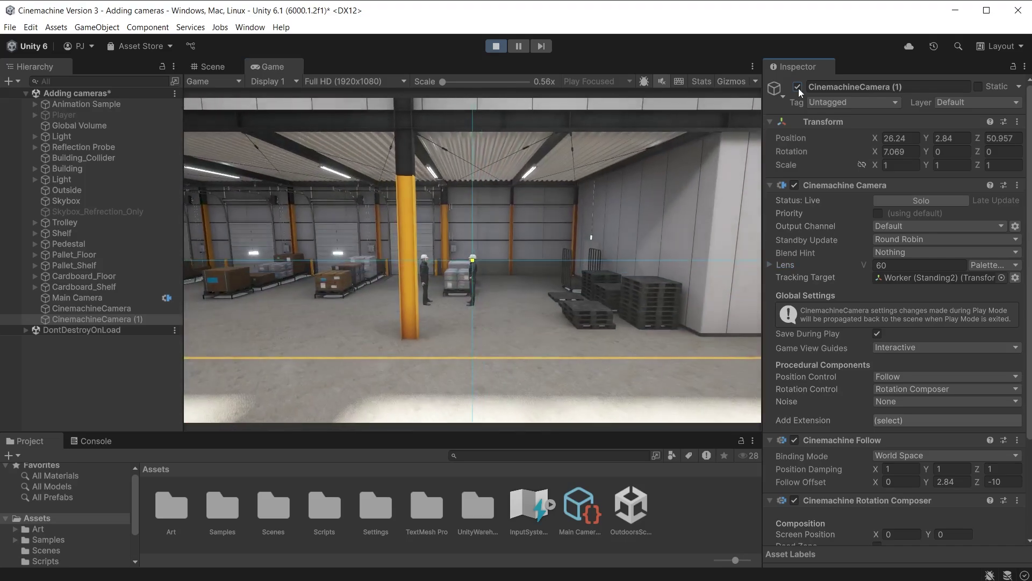
click(798, 87)
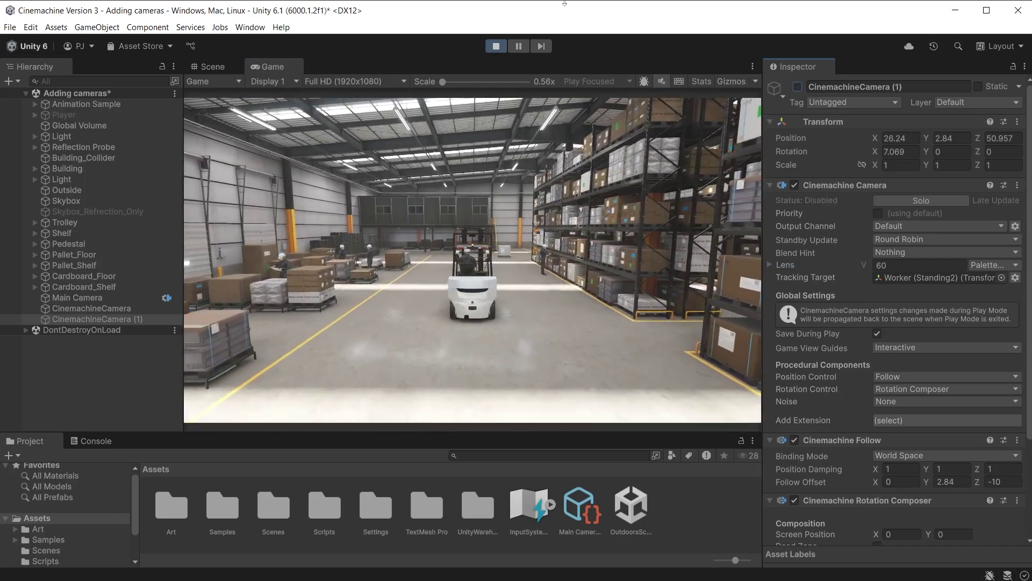
click(911, 253)
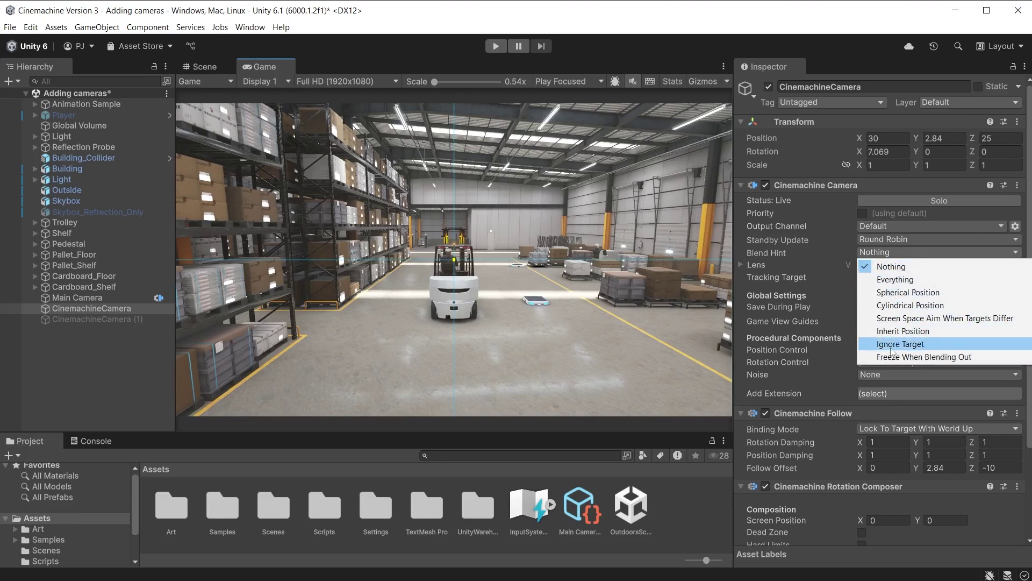
click(948, 346)
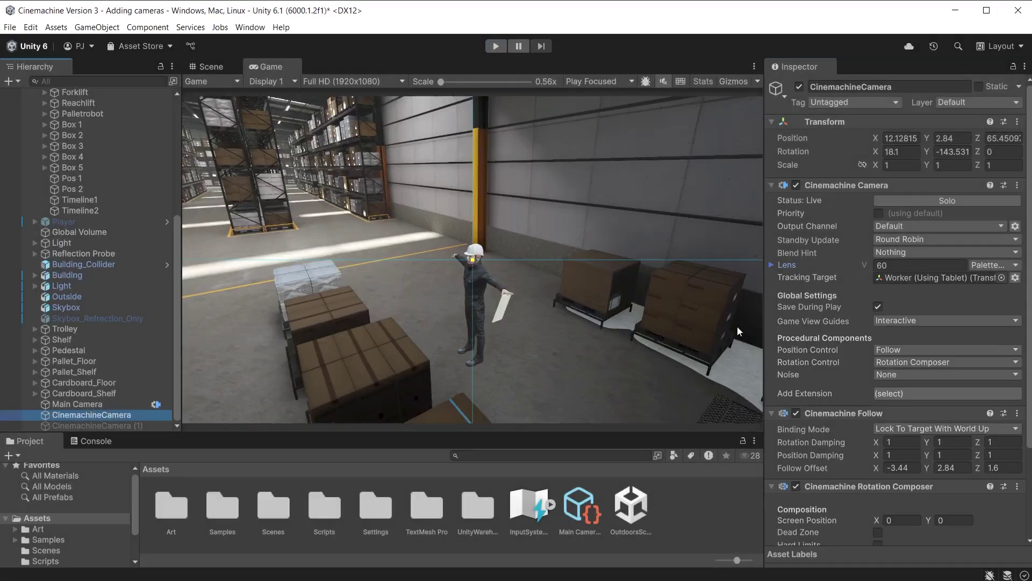
Set the Blend Hint to Cylindrical Position on CinemachineCamera and CinemachineCamera (1)
click(941, 250)
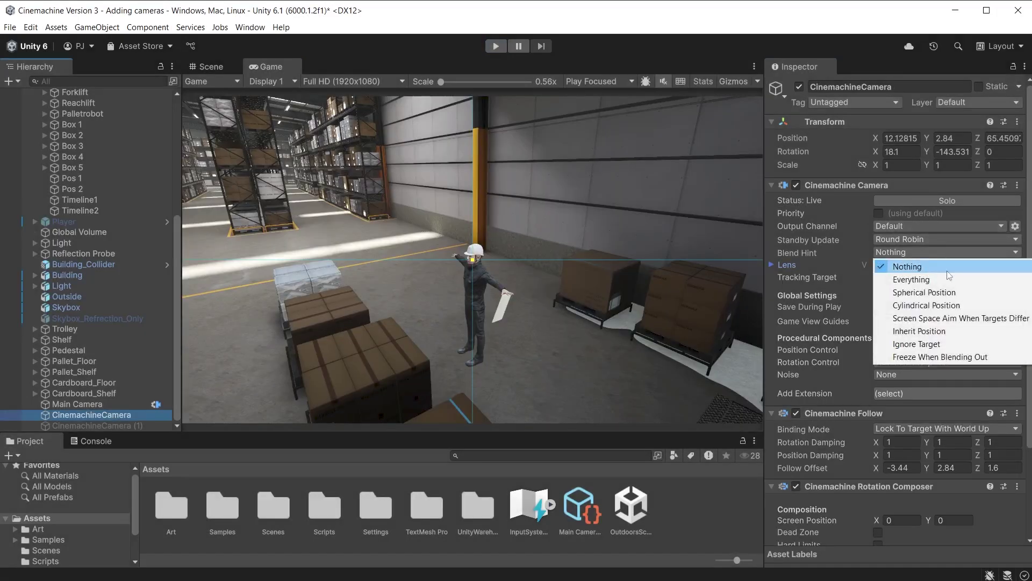
click(966, 309)
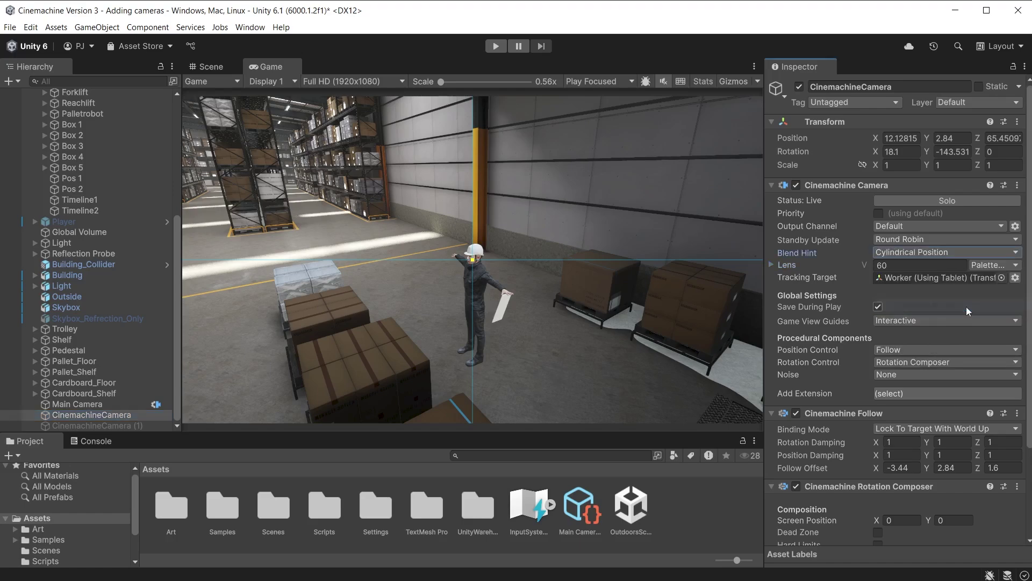
click(102, 425)
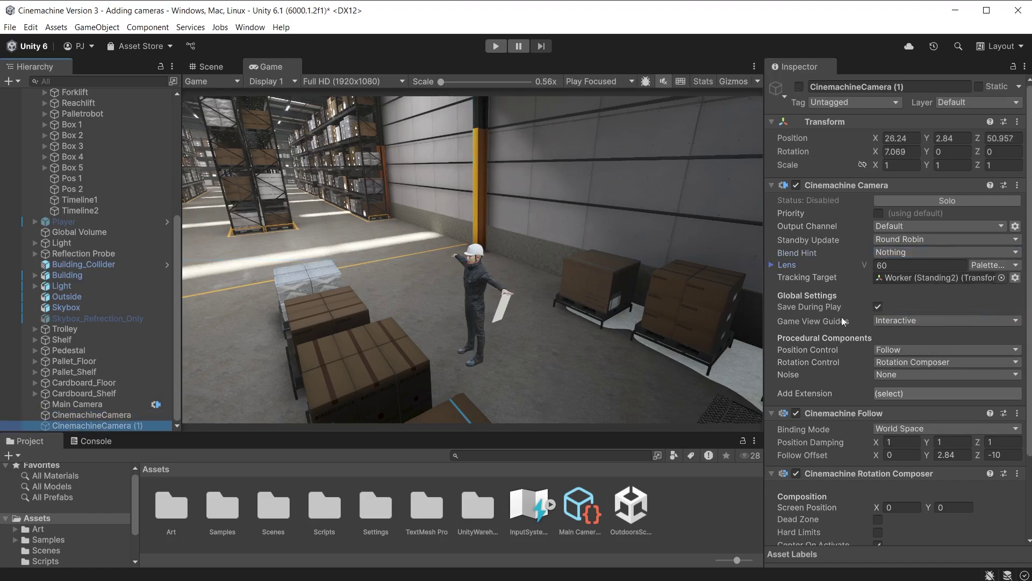
click(911, 253)
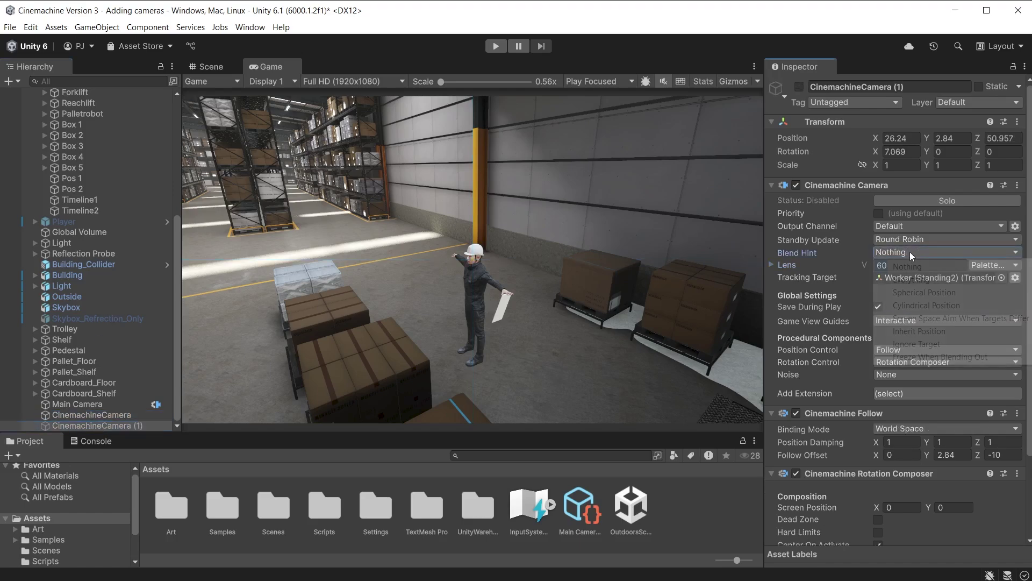
click(920, 308)
In Play mode, toggle CinemachineCamera (1) on and off to test the blend
key(ctrl+p)
click(799, 86)
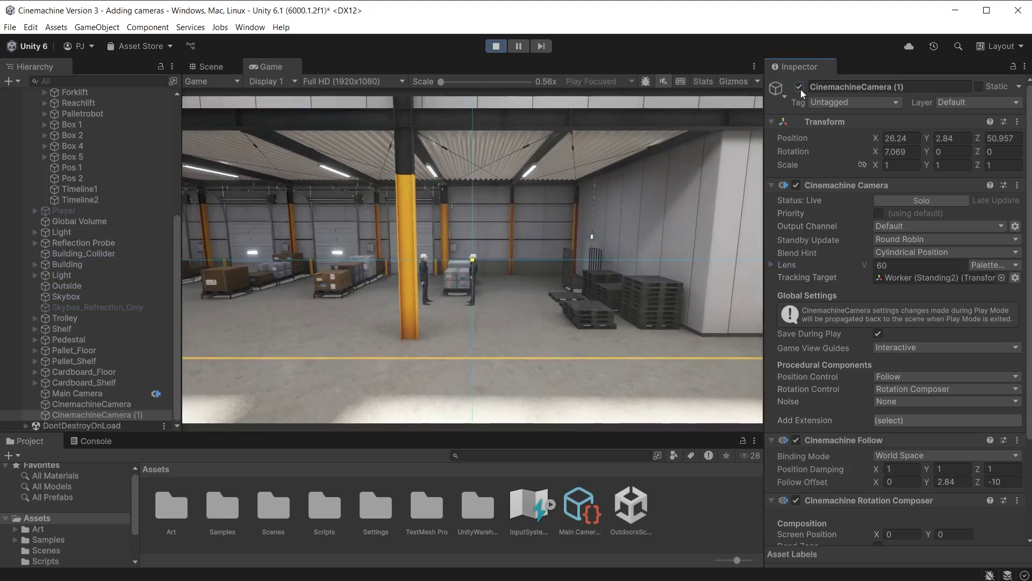
click(800, 86)
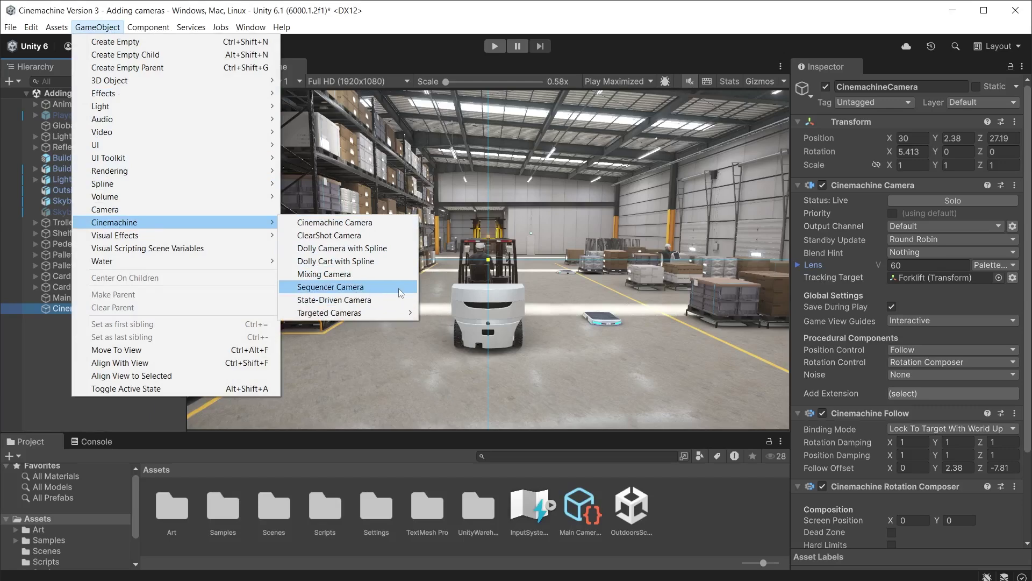
Create a Sequencer Camera, then remove its second instruction and the CinemachineCamera (2) child
click(344, 287)
click(36, 319)
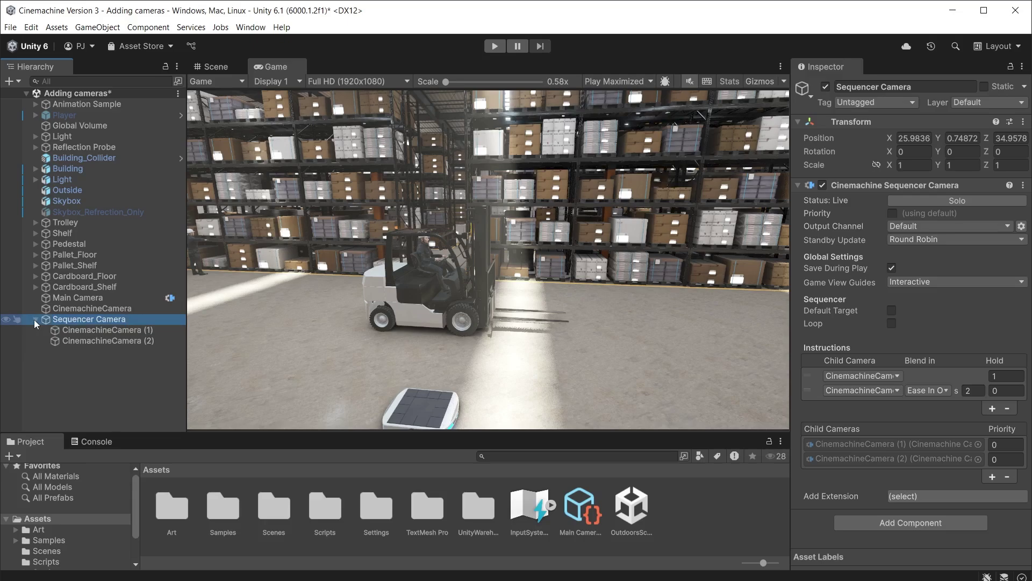
click(812, 390)
click(1007, 408)
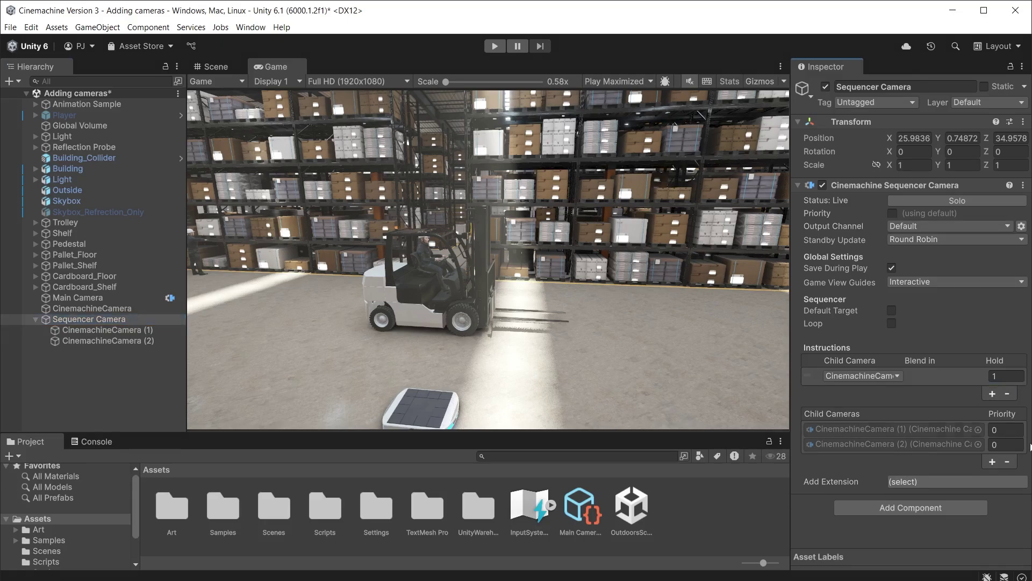
click(830, 446)
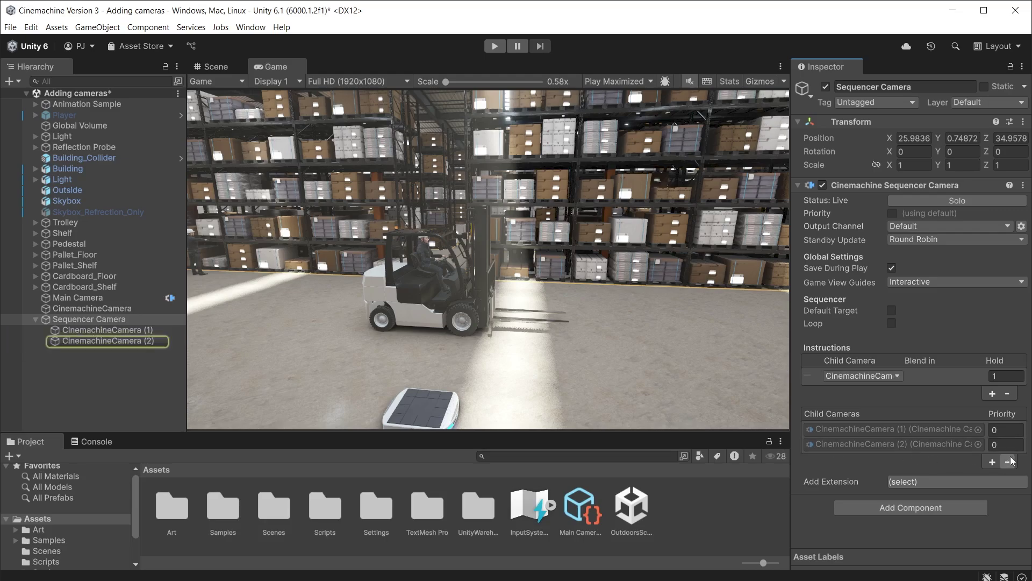
click(1009, 462)
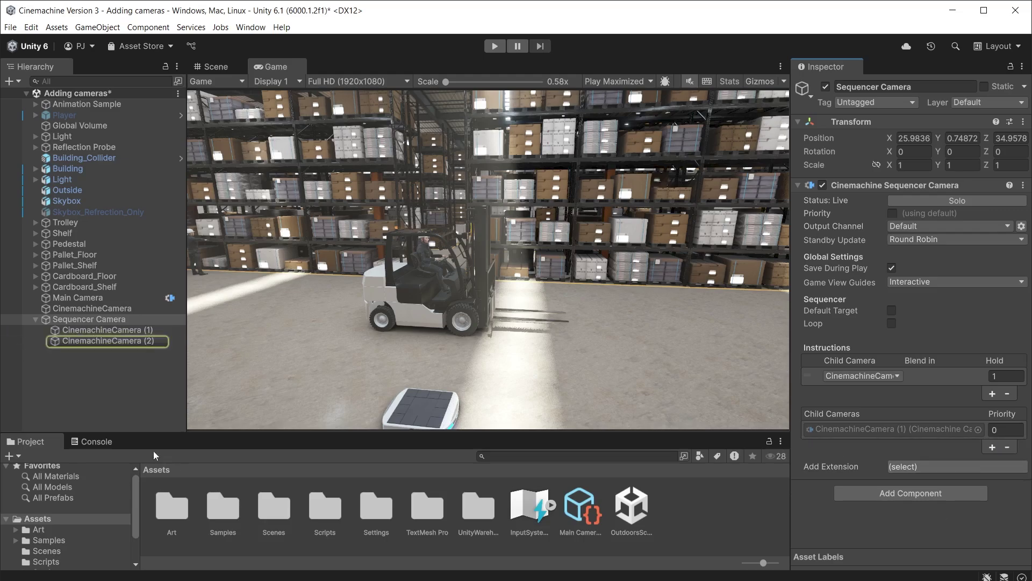
click(101, 361)
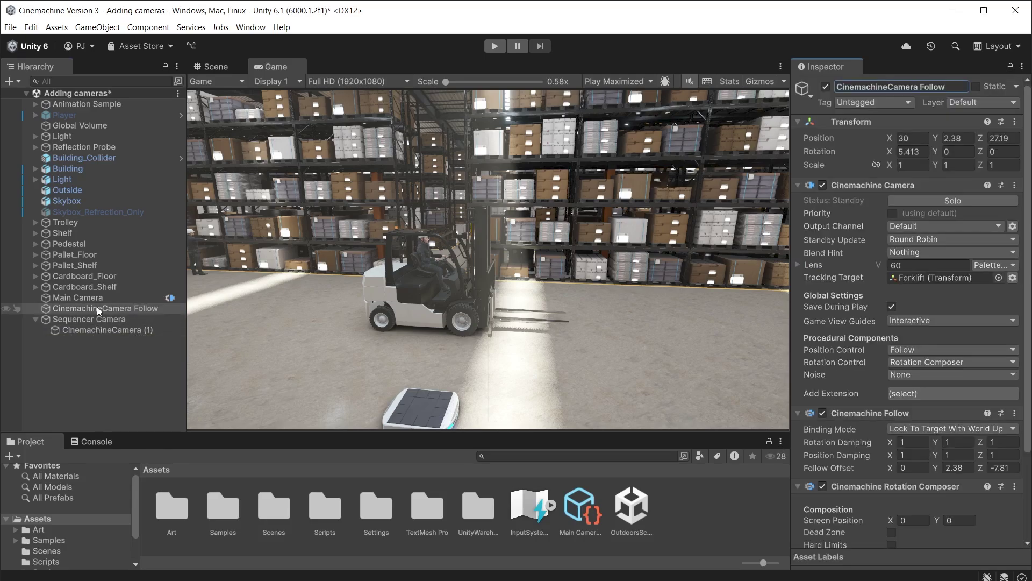
Parent CinemachineCamera Follow under the Sequencer Camera and add it as the second shot
click(97, 309)
drag(97, 311, 98, 317)
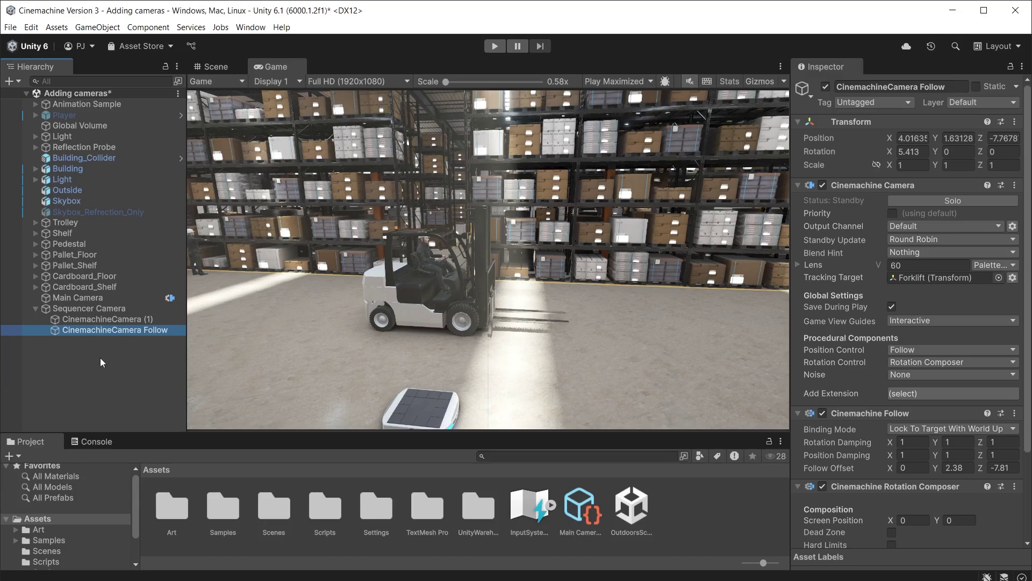
click(95, 307)
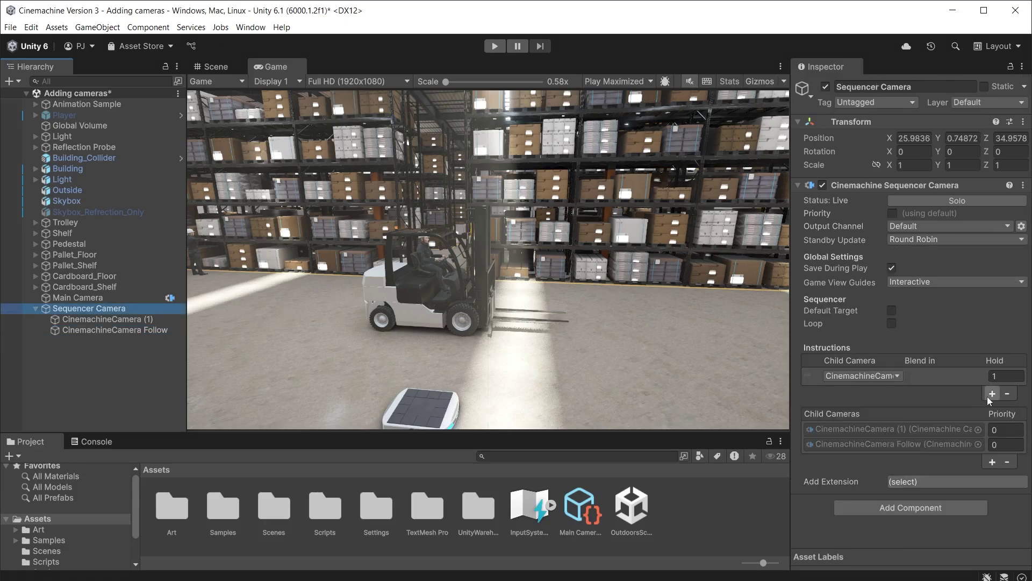
click(992, 394)
click(878, 391)
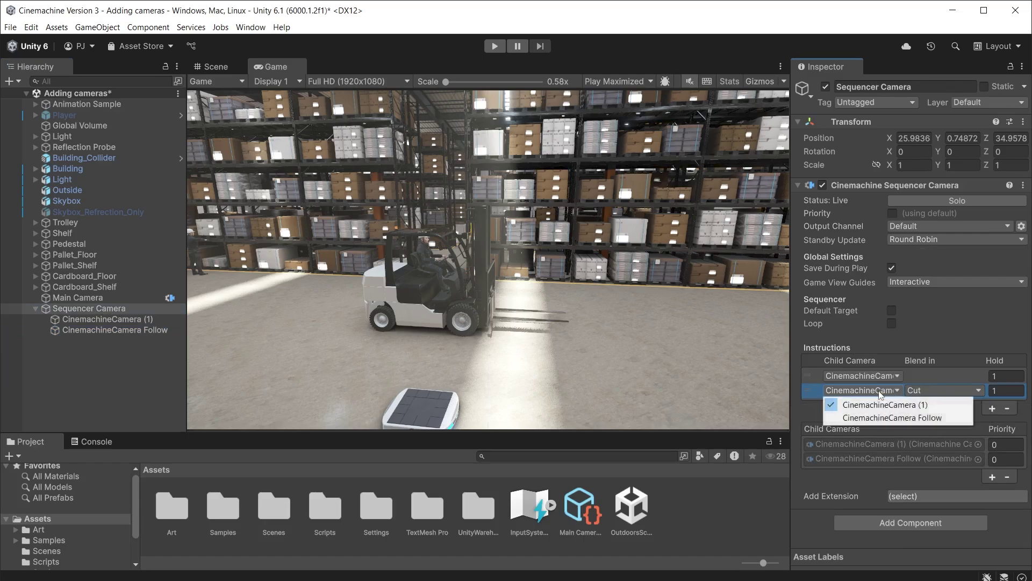
click(885, 417)
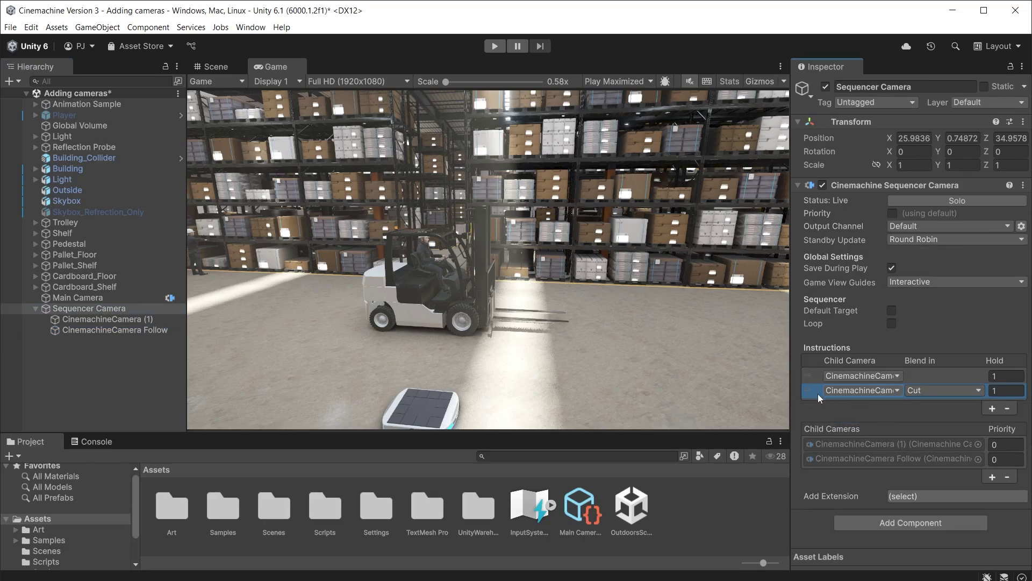
Set the first shot's hold time to 3
click(811, 375)
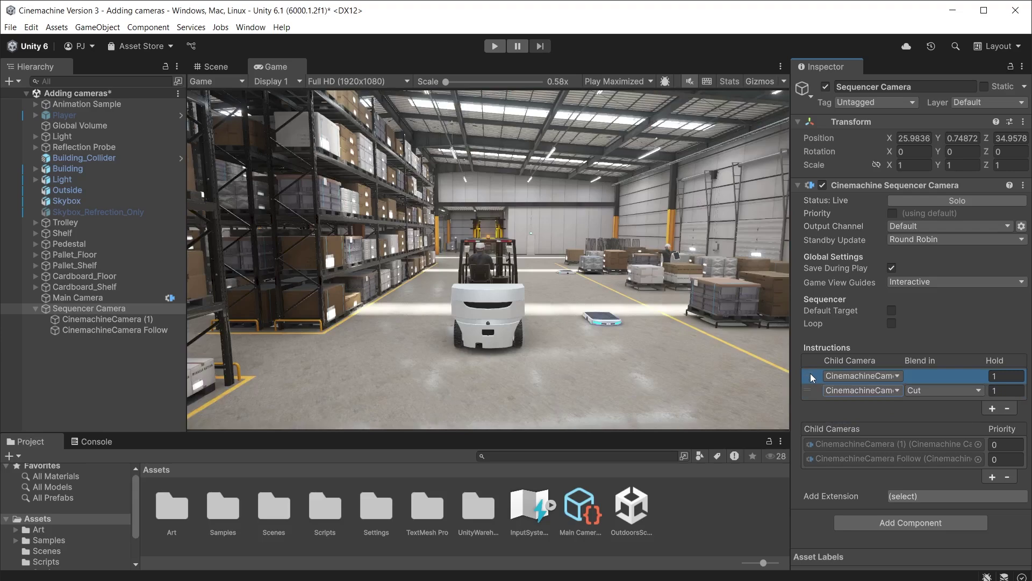
click(1003, 376)
text(3)
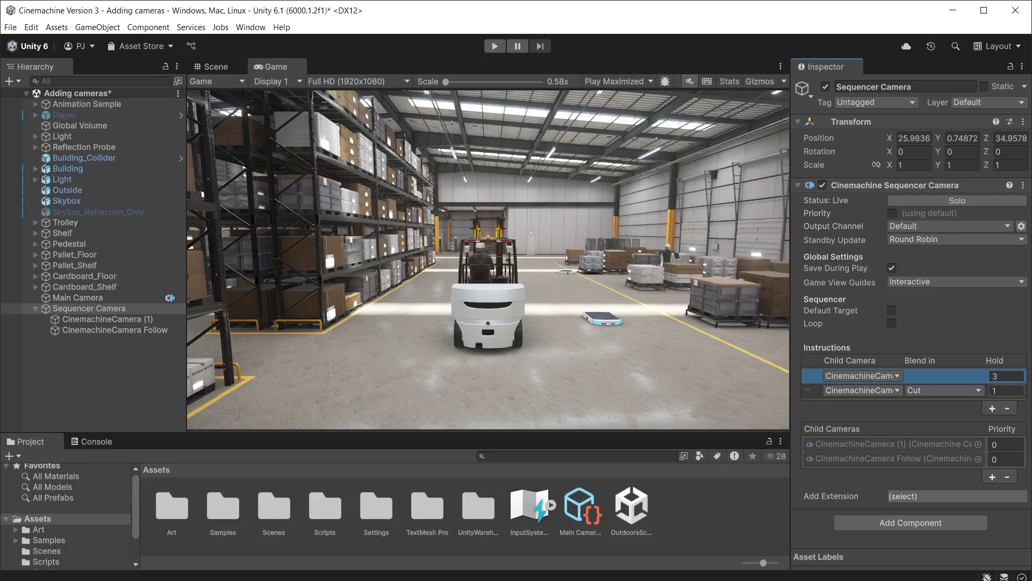
Align CinemachineCamera (1) with a new scene view vantage point
double_click(107, 319)
drag(586, 301, 604, 301)
click(97, 27)
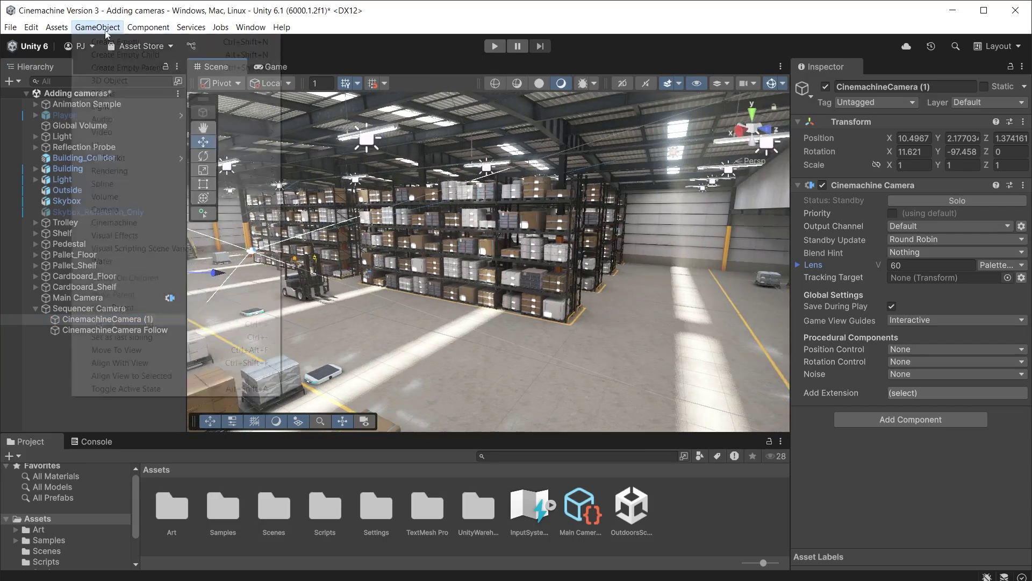
click(120, 362)
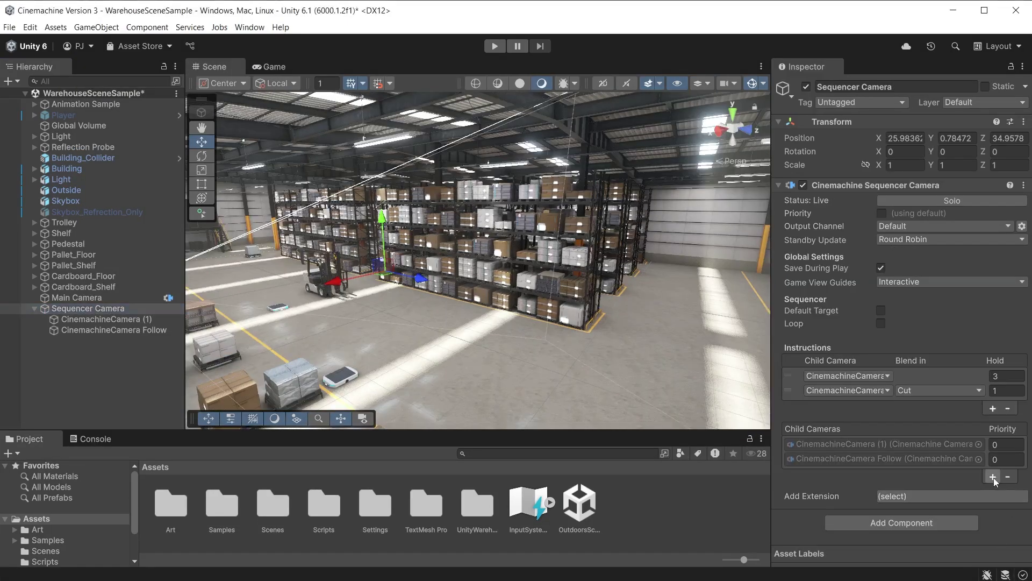
Add a child camera named CinemachineCamera (2) and assign it as the sequence's third shot
click(994, 477)
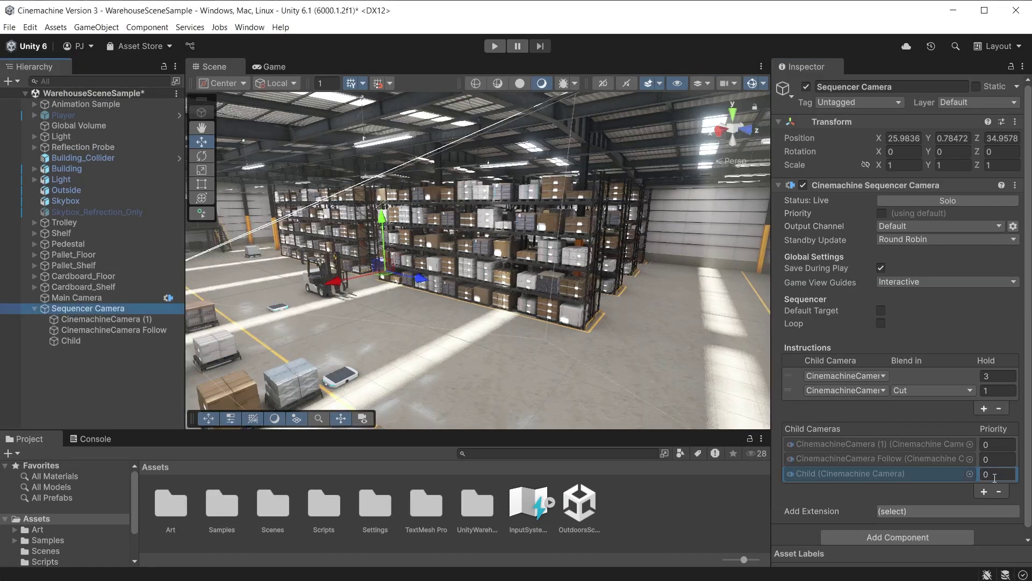
click(70, 340)
click(901, 86)
text(CinemachineCamera (2))
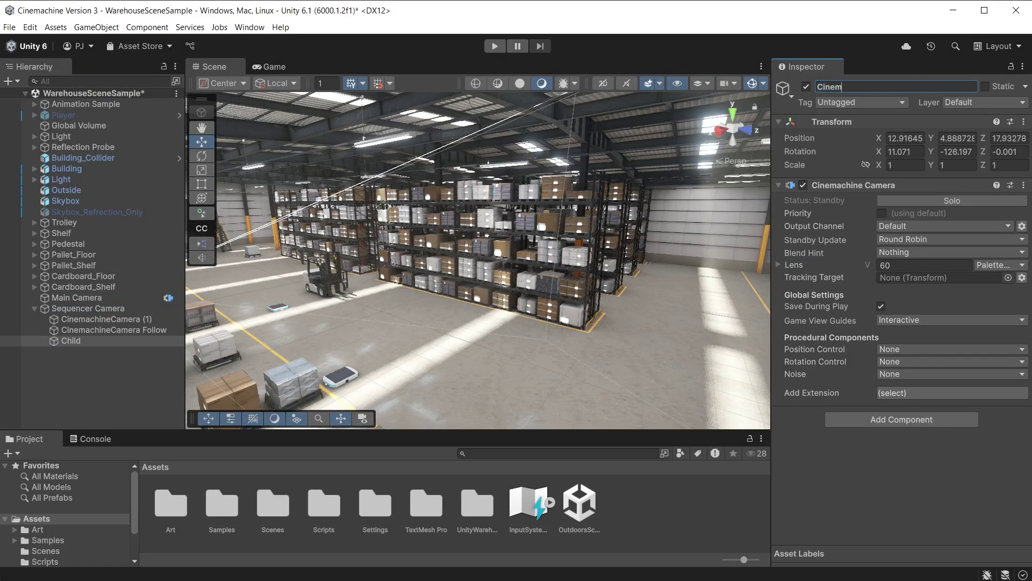
key(Return)
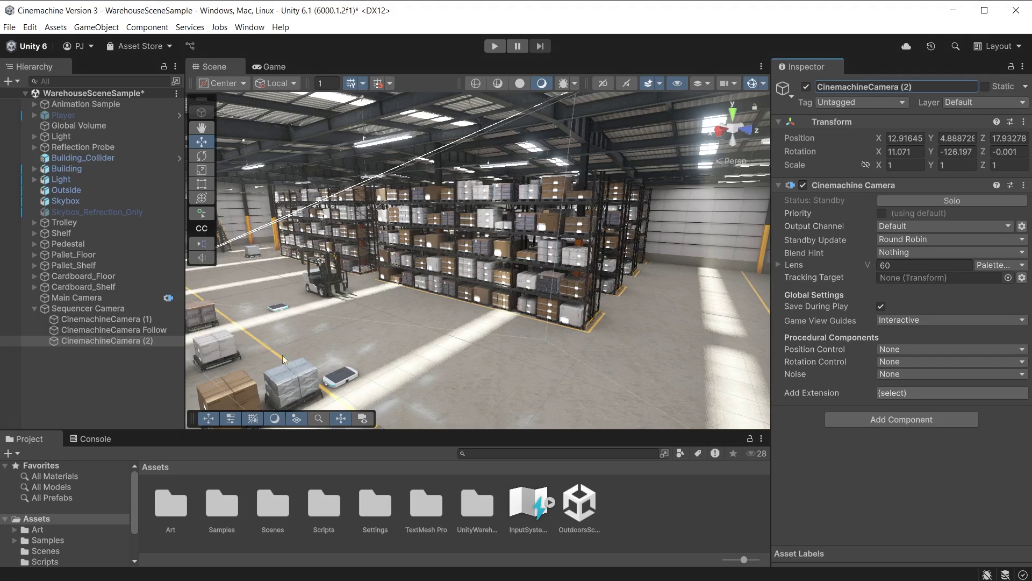
click(103, 308)
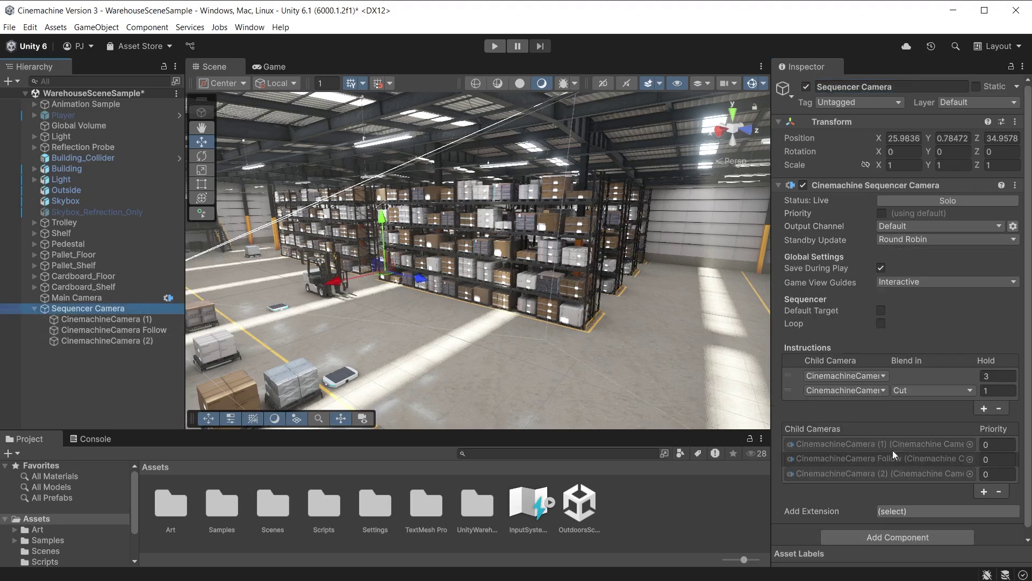
click(984, 408)
click(863, 406)
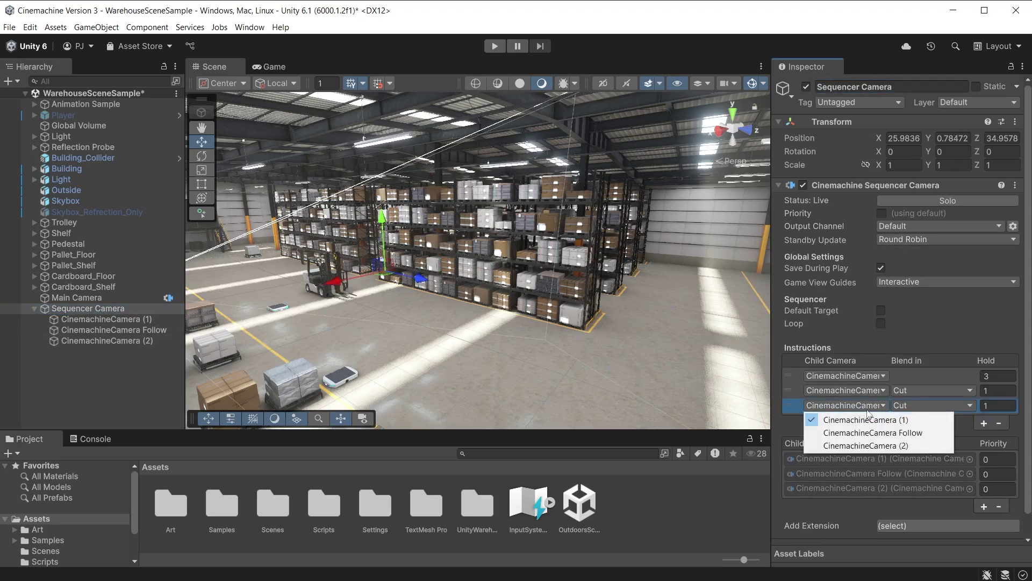
click(884, 446)
Align CinemachineCamera (2) to look down a shelf aisle and duplicate it as CinemachineCamera (3)
double_click(107, 340)
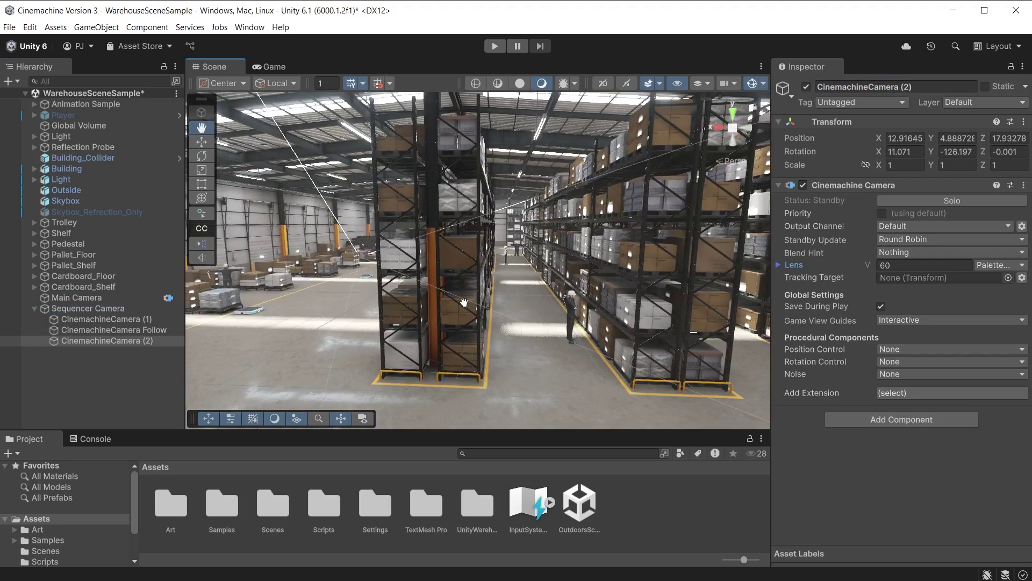
right_drag(500, 323, 486, 313)
click(99, 27)
click(128, 362)
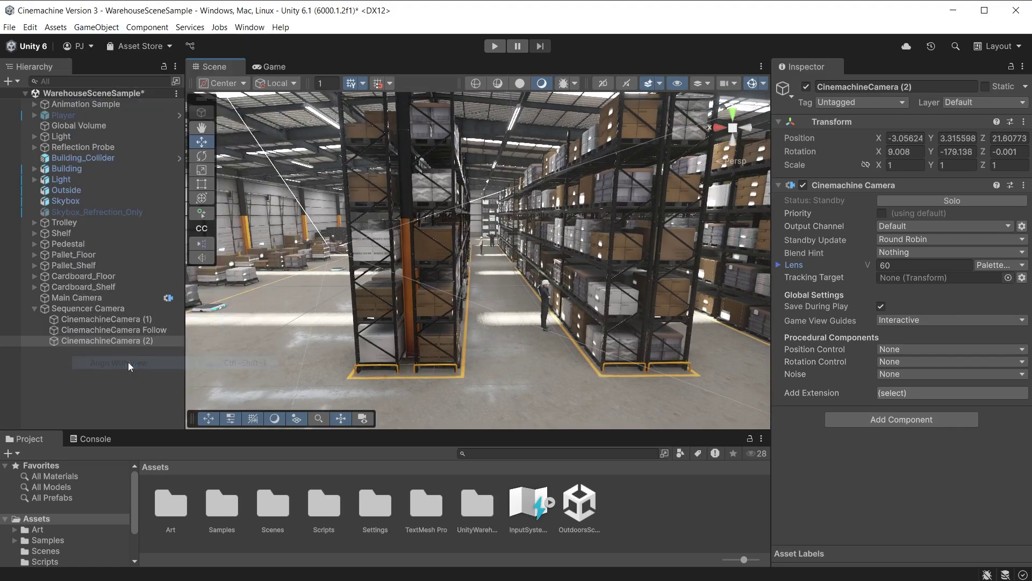
key(ctrl+d)
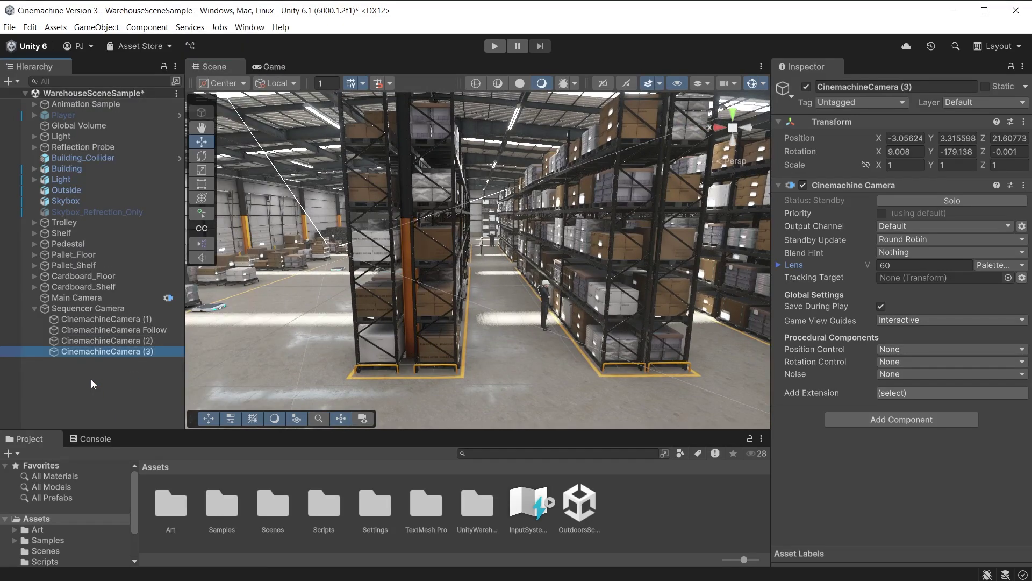
Add a fourth shot to the Sequencer Camera's instructions
click(81, 308)
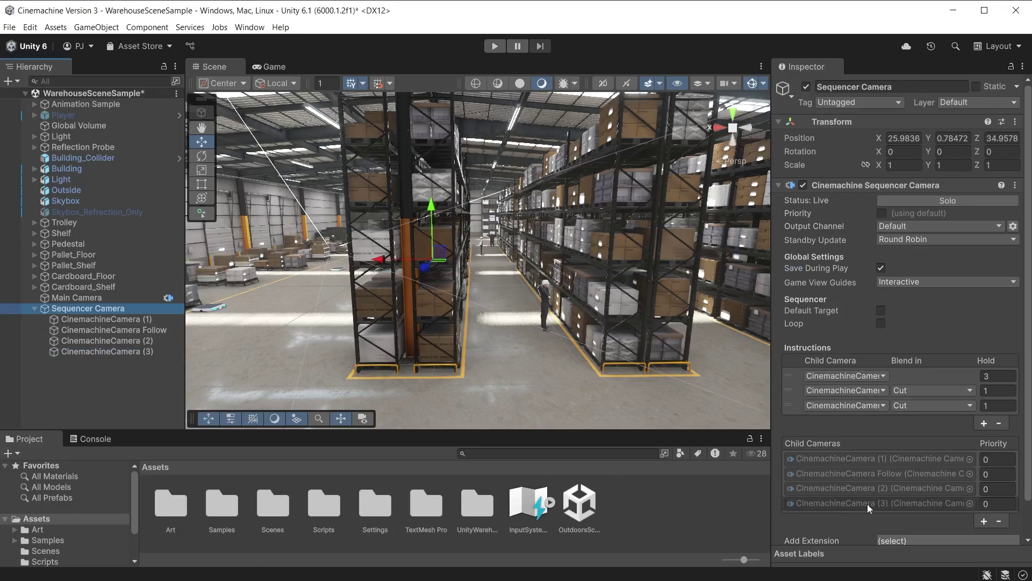
click(984, 423)
click(844, 420)
click(860, 466)
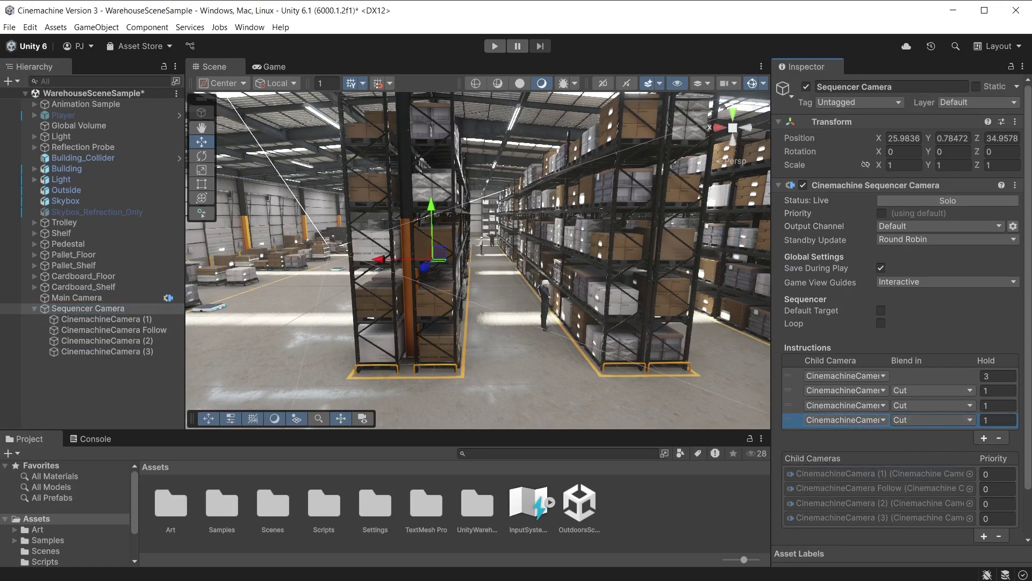
Solo CinemachineCamera (3) in the Game view and narrow its lens from 60 to about 24
click(129, 351)
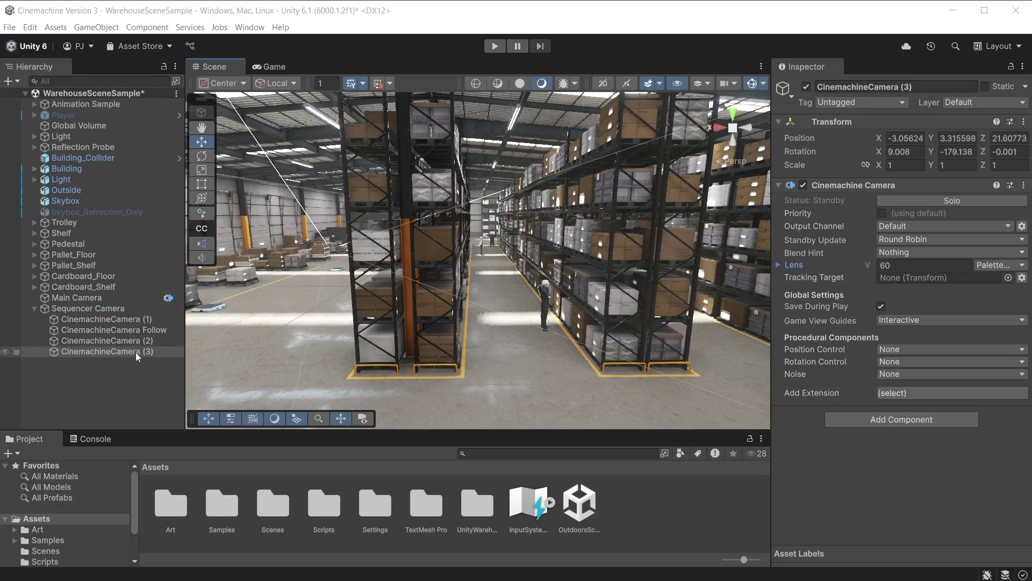
click(973, 196)
click(283, 63)
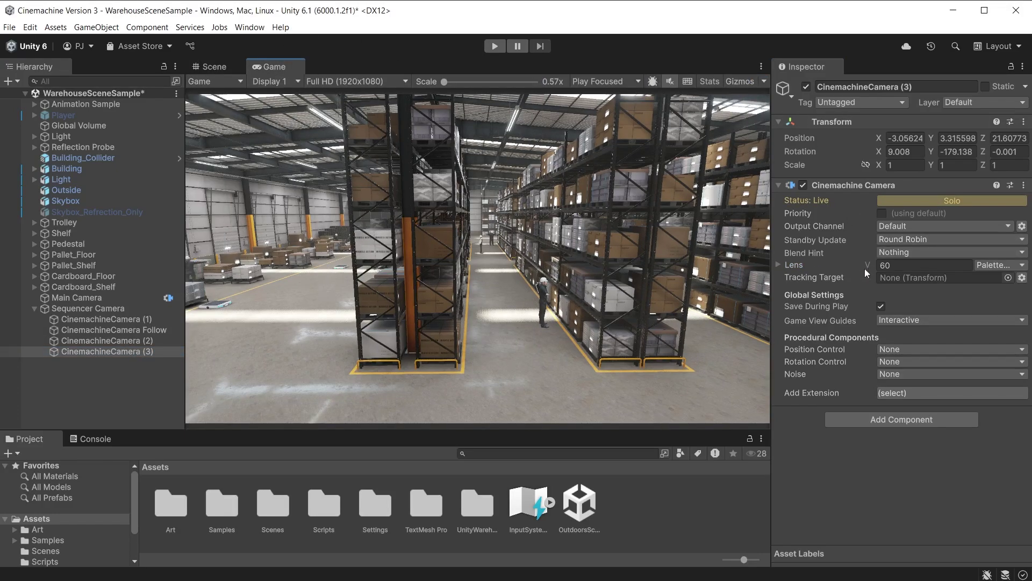
drag(865, 265, 761, 273)
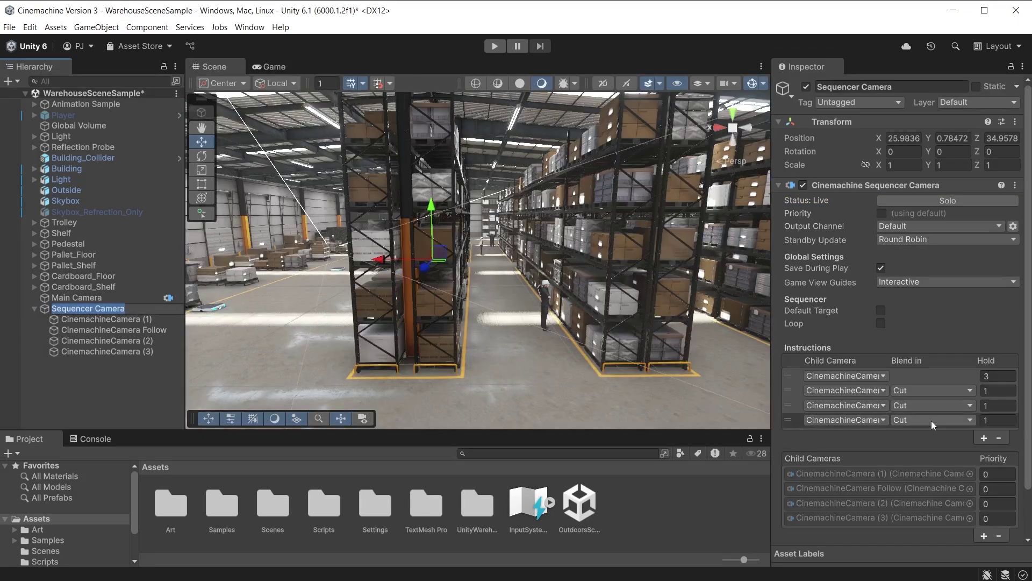
Give the fourth shot an Ease In Out blend and set holds of 3, 2 and 4 on shots four, three and two
click(931, 420)
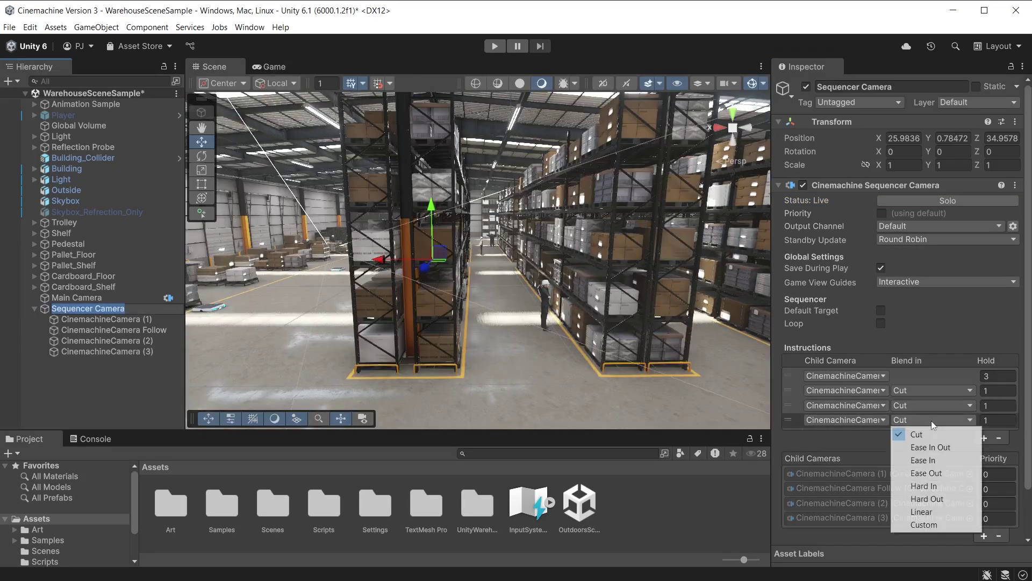
click(931, 447)
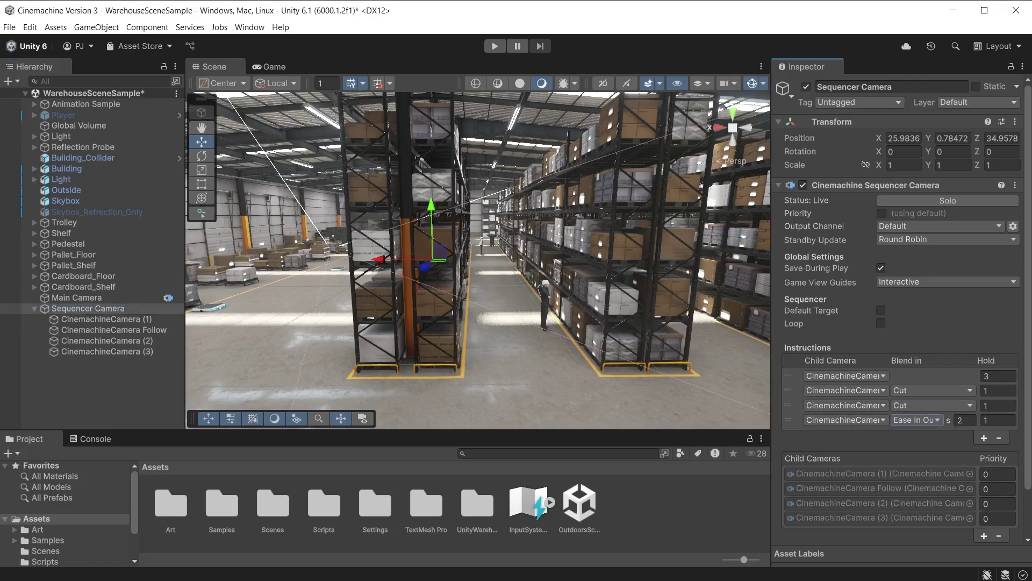
click(998, 419)
text(3)
click(999, 405)
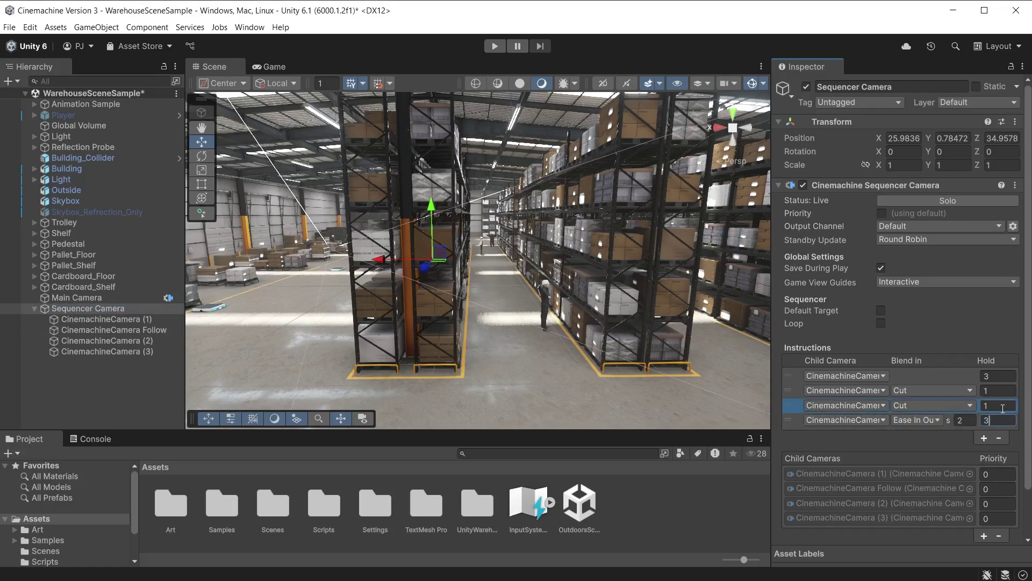
text(2)
click(999, 390)
text(4)
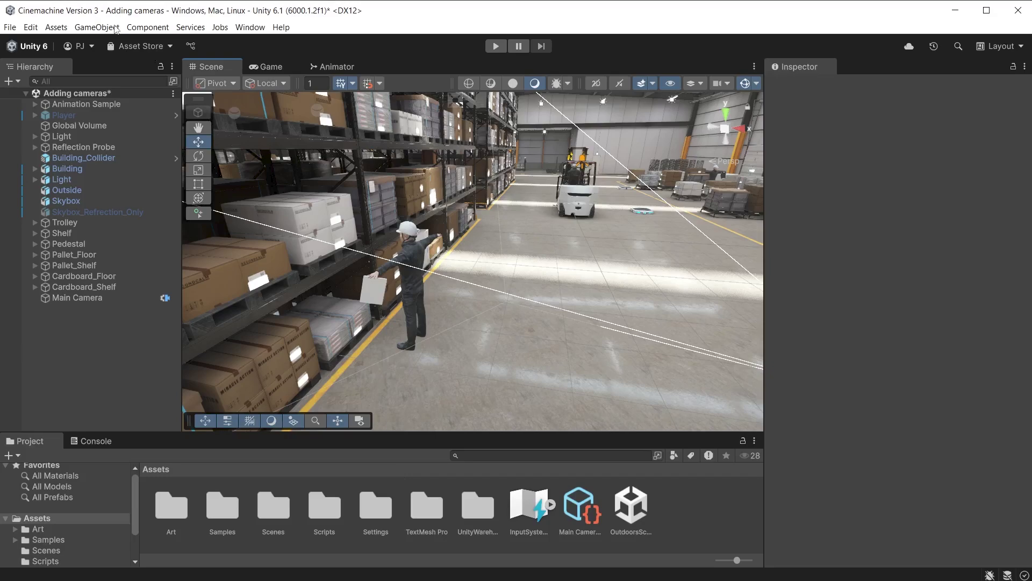
Create a State-Driven Camera and expand it to show its child camera
click(97, 27)
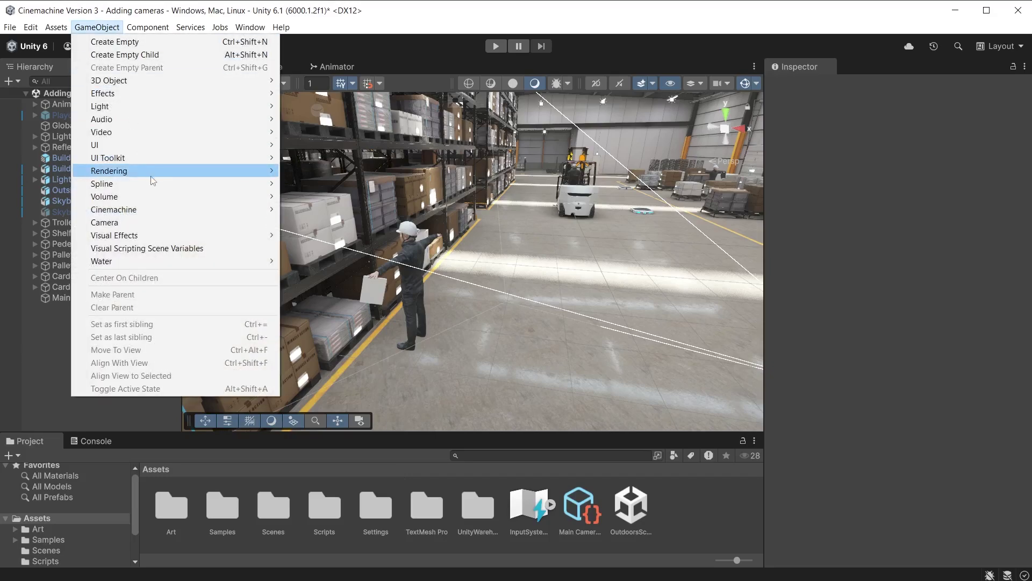
mouse_move(166, 213)
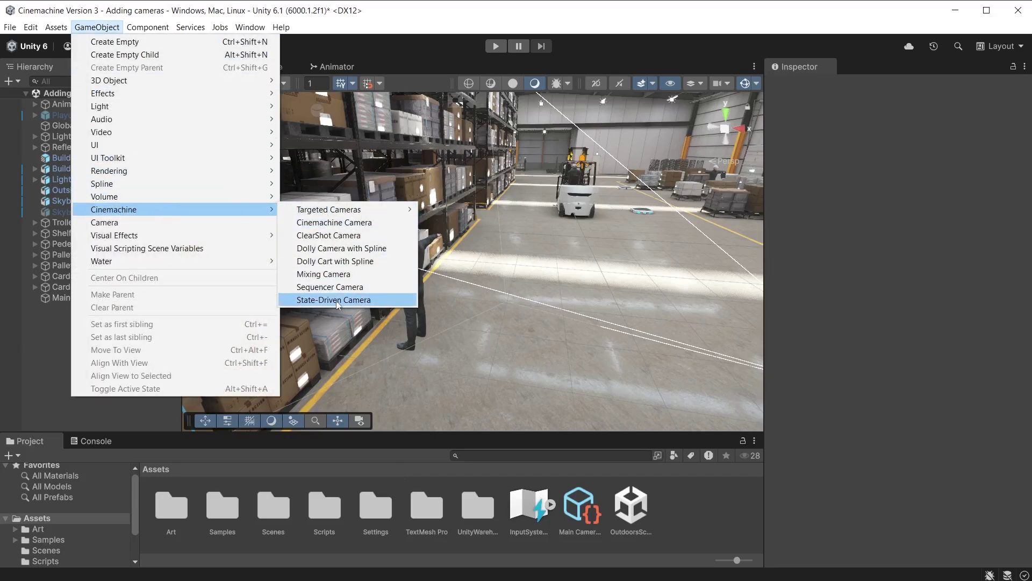
click(368, 300)
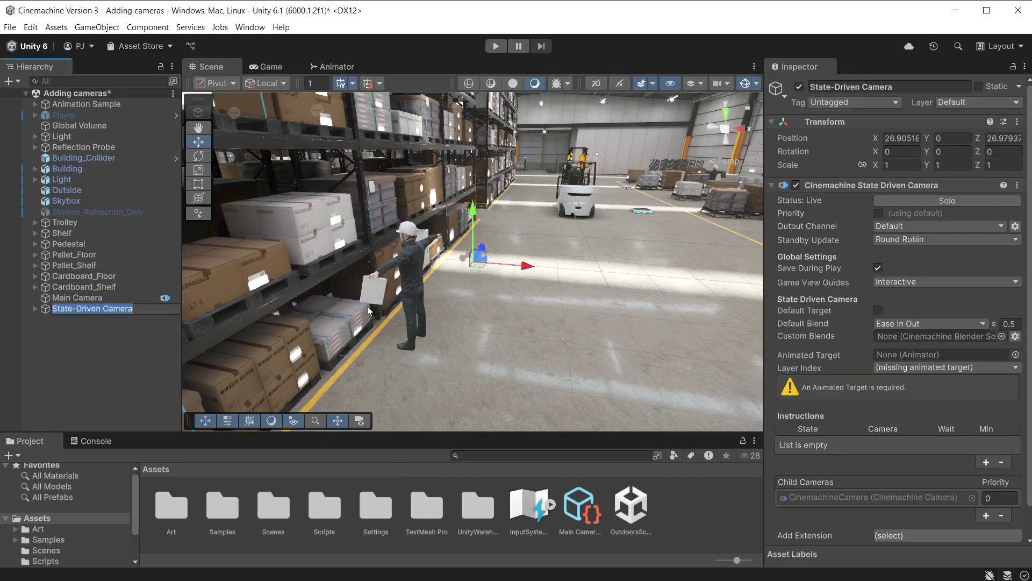
key(Return)
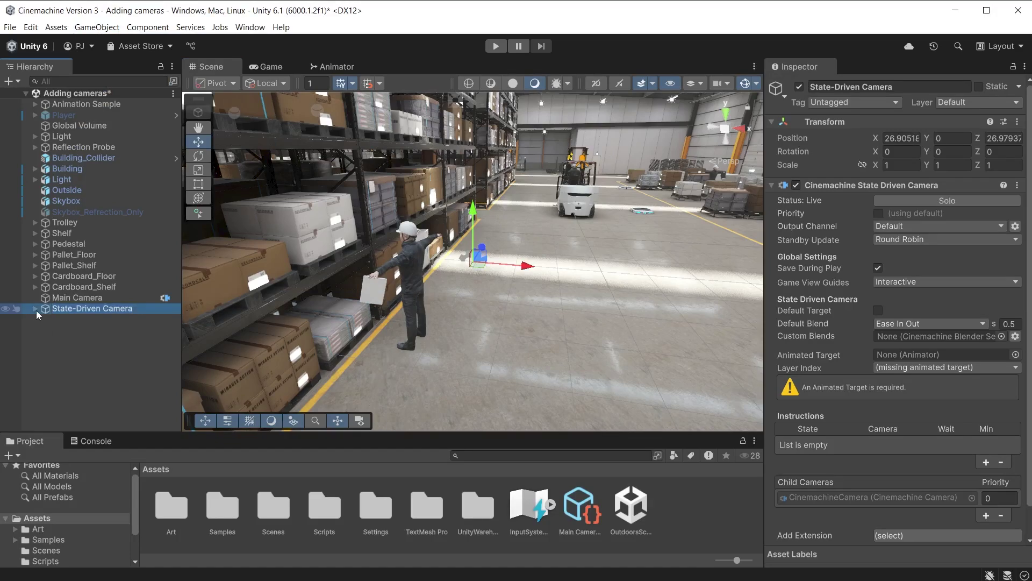
click(35, 308)
Make Worker (Using Tablet) the tracking target of the child CinemachineCamera
click(107, 319)
click(1012, 66)
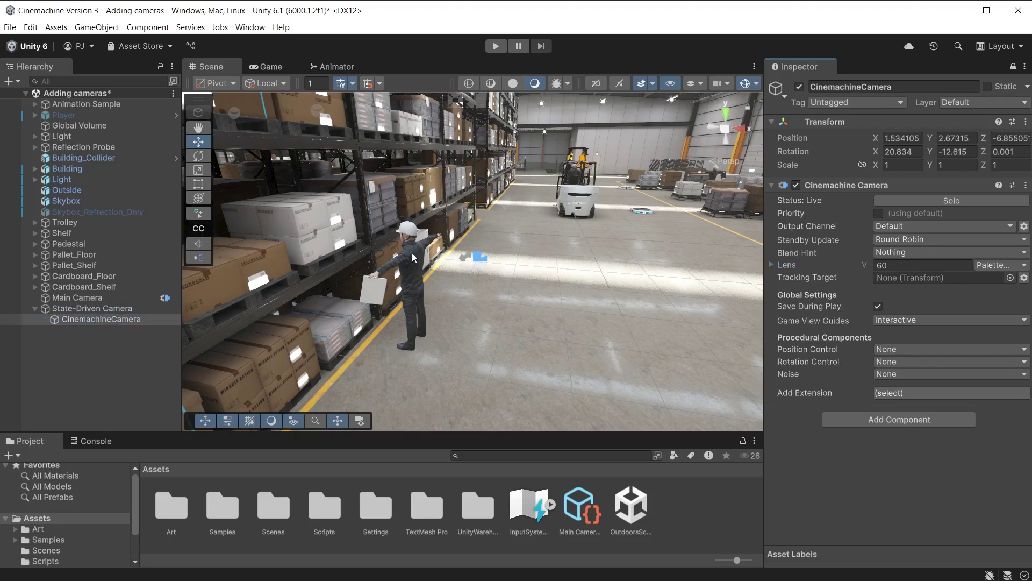
click(408, 290)
drag(108, 159, 918, 276)
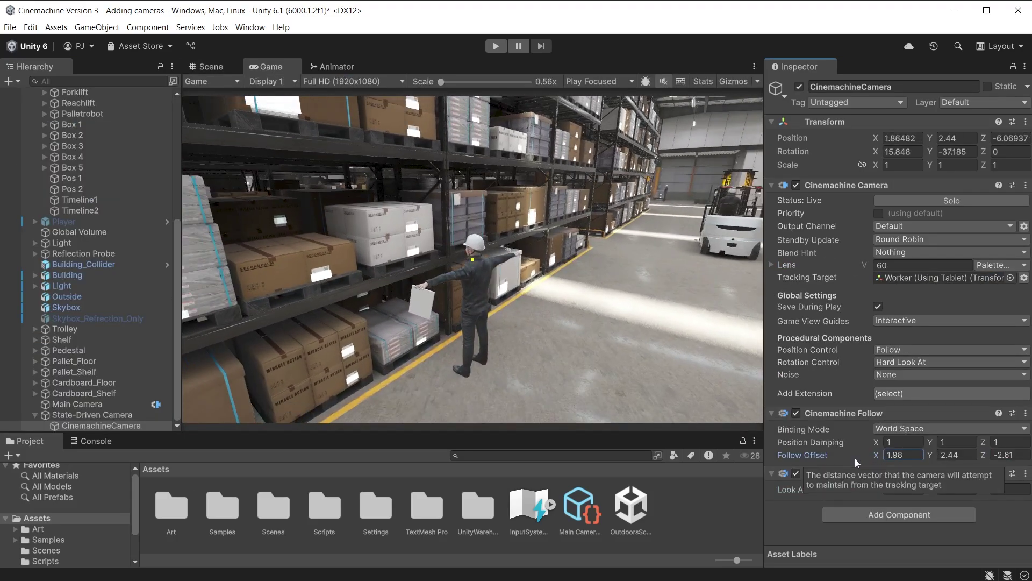
Duplicate the State-Driven Camera's child CinemachineCamera
click(78, 415)
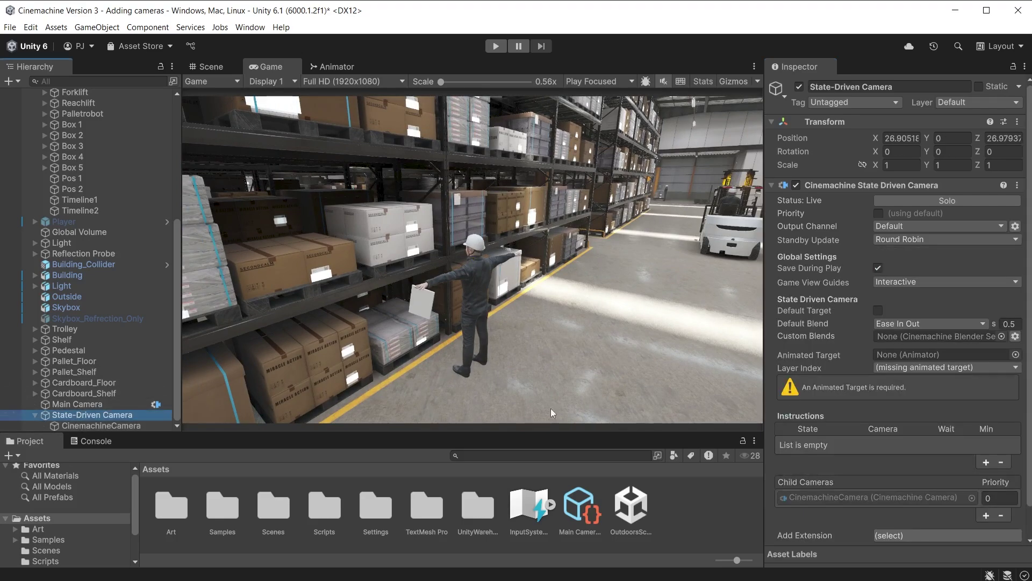
scroll(860, 323, down, 1)
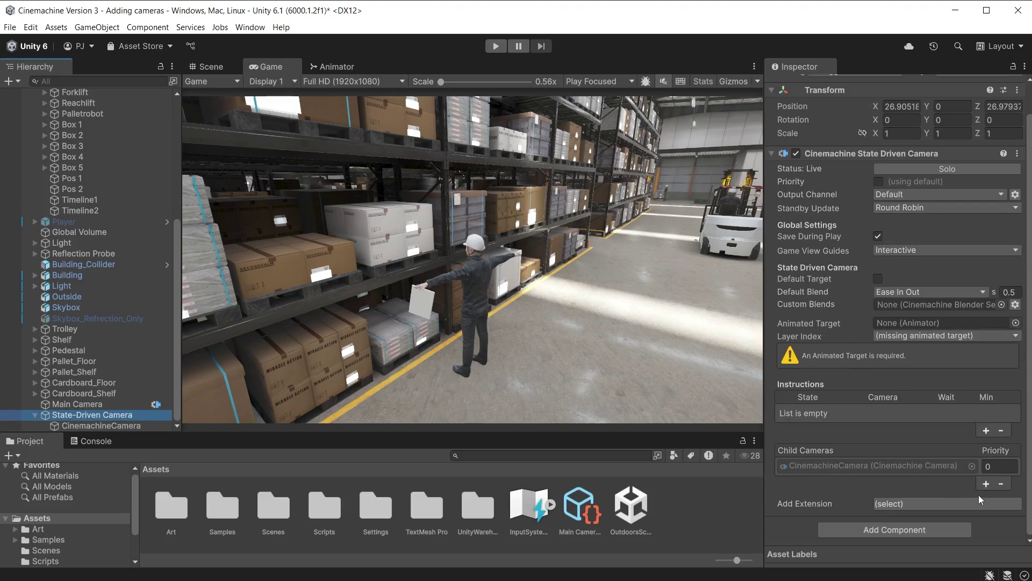
click(133, 427)
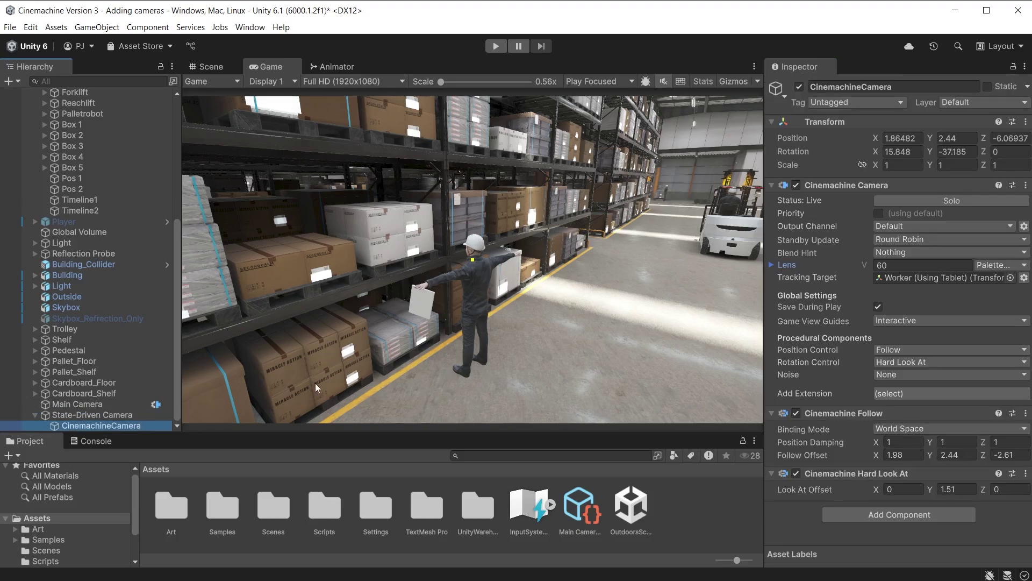
key(ctrl+d)
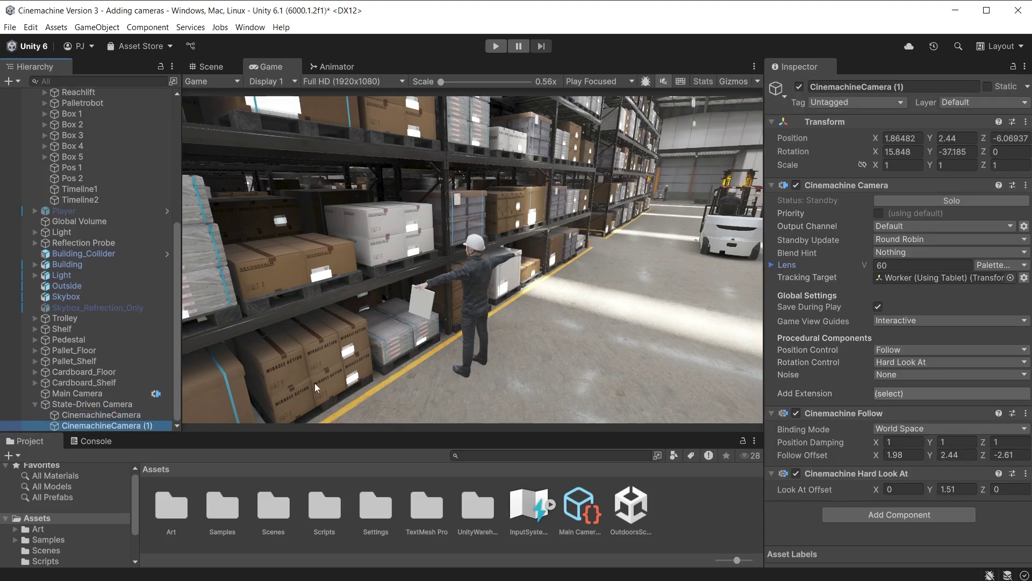
Solo the new camera and set its Follow Offset to -0.68, 1.63, -1.55 for a close worker shot
click(30, 27)
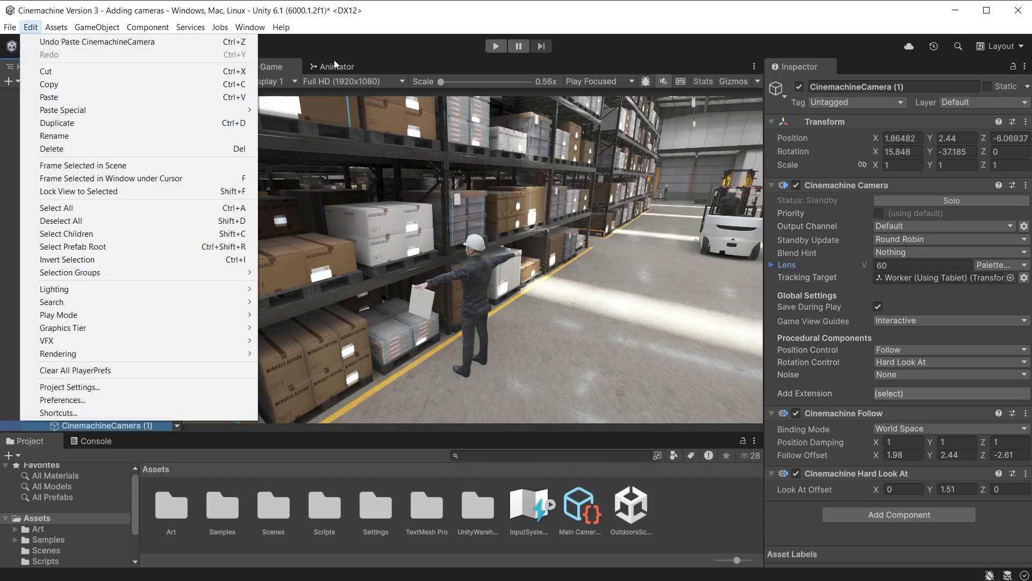
click(437, 20)
click(933, 200)
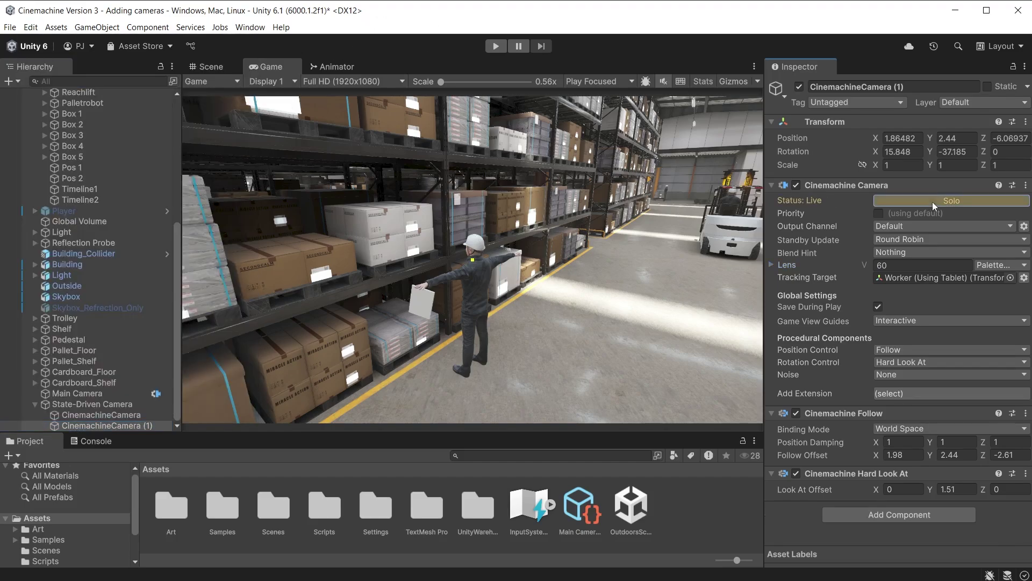
drag(876, 455, 839, 456)
drag(938, 468, 867, 457)
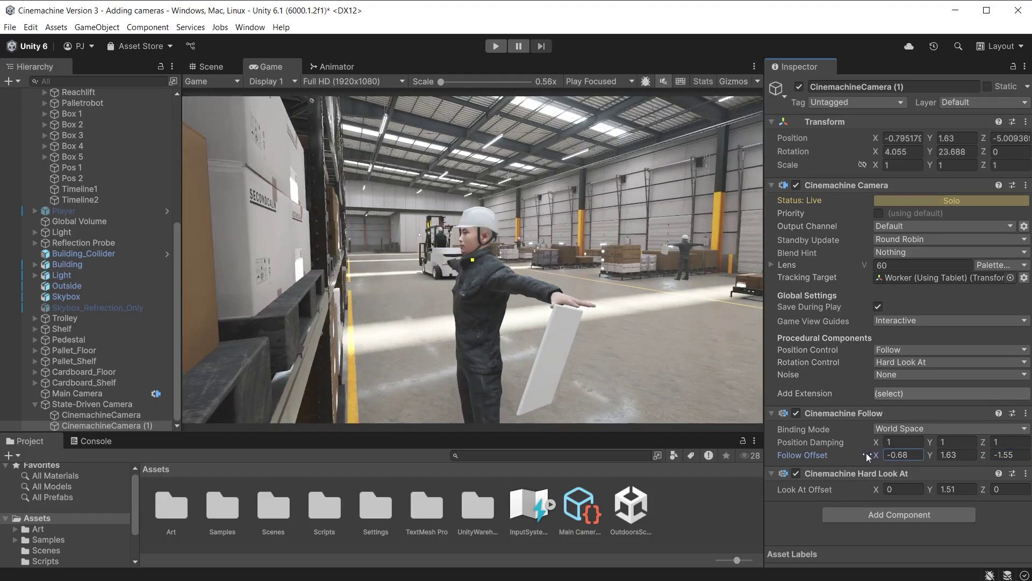
Open the Worker's Animator controller graph and assign Worker as the State-Driven Camera's Animated Target
click(93, 404)
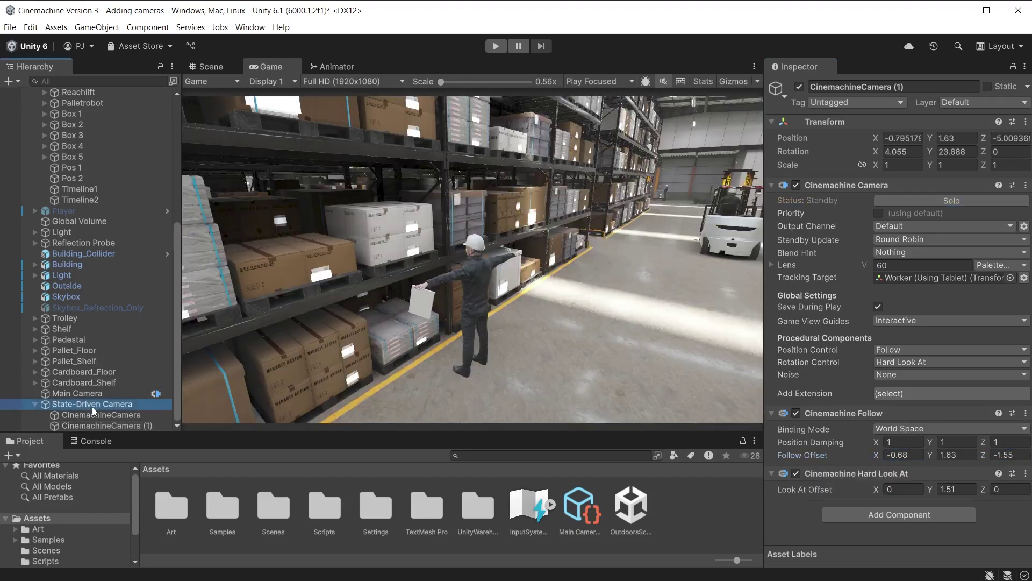
scroll(97, 168, up, 7)
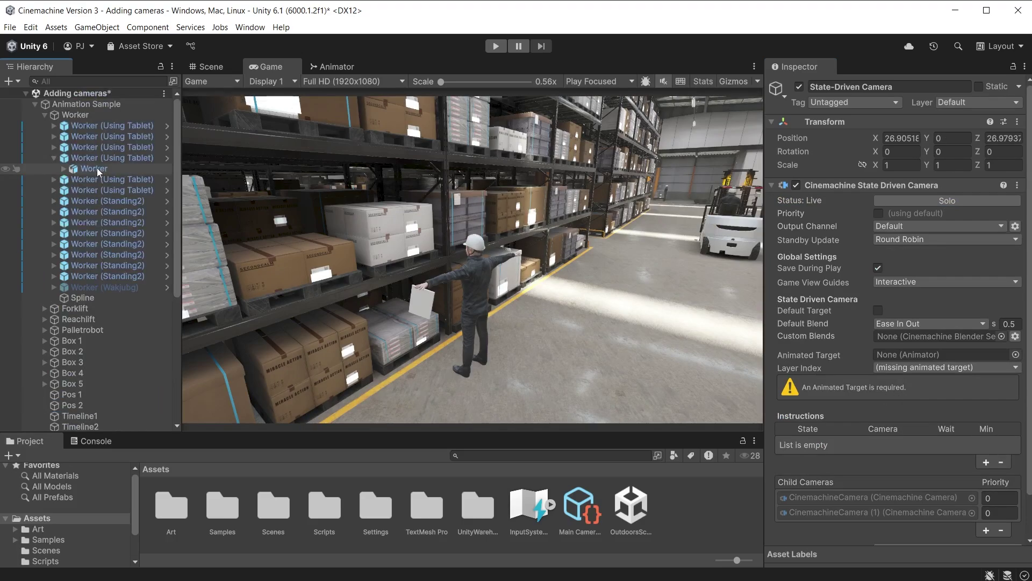
click(96, 168)
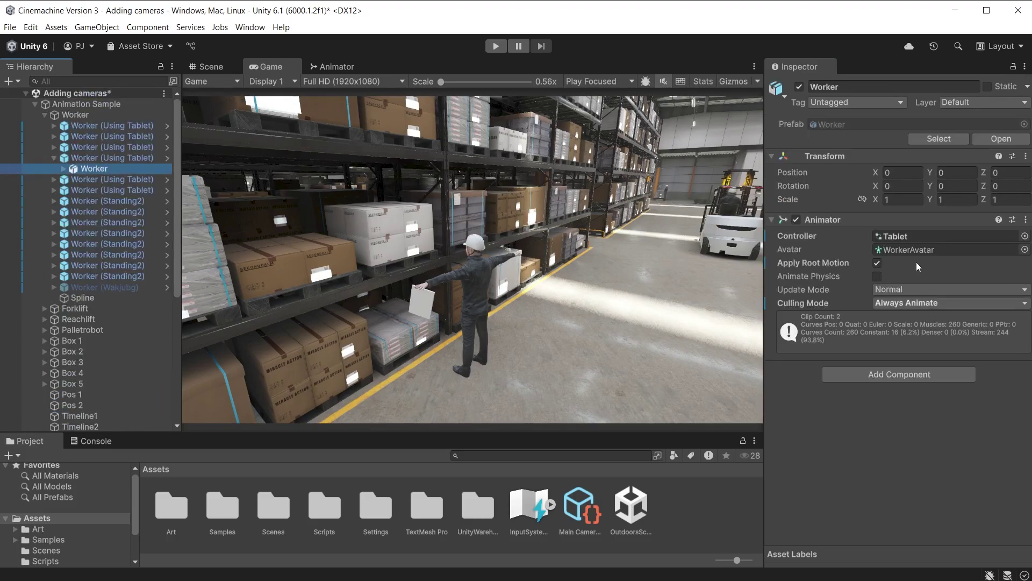
double_click(900, 238)
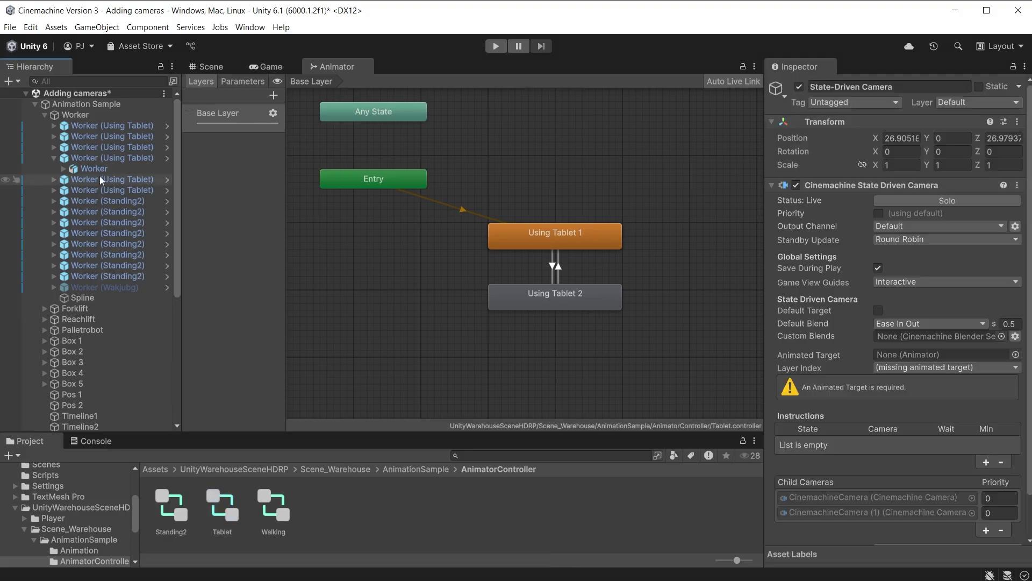
drag(92, 169, 939, 357)
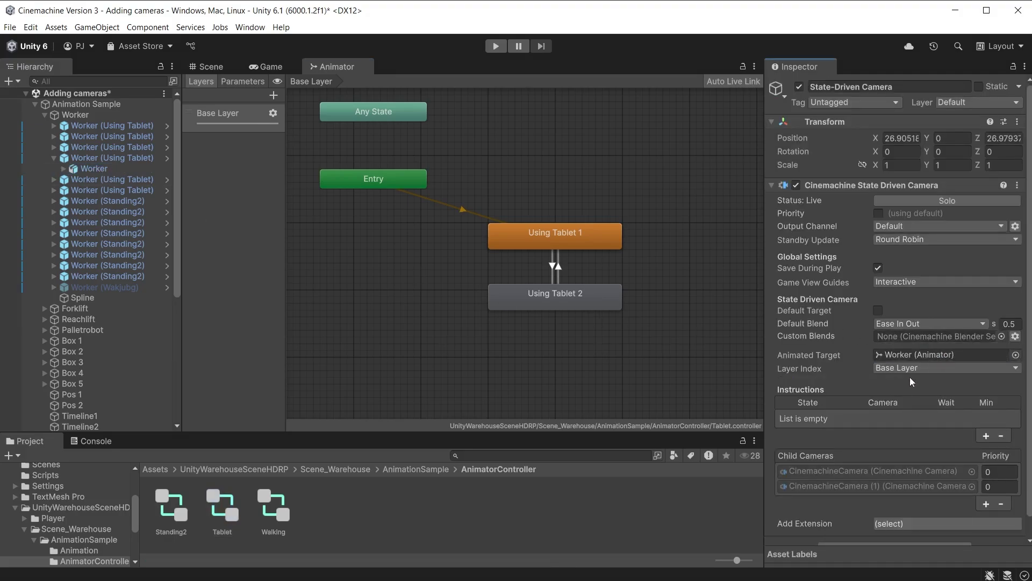
scroll(909, 376, down, 1)
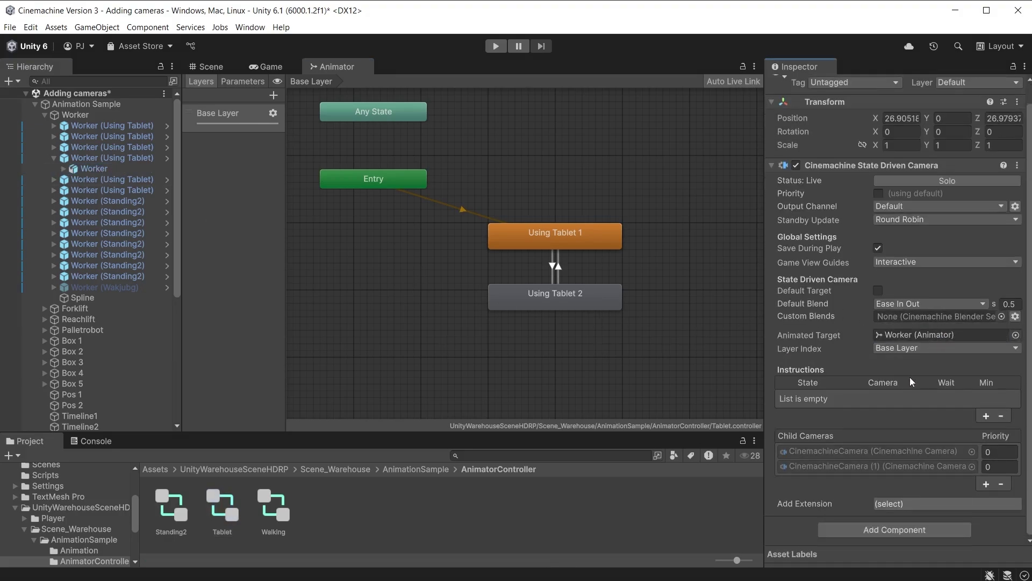
Add an instruction mapping Using Tablet 1 to the original CinemachineCamera with Wait 0.1 and Min 2
click(987, 416)
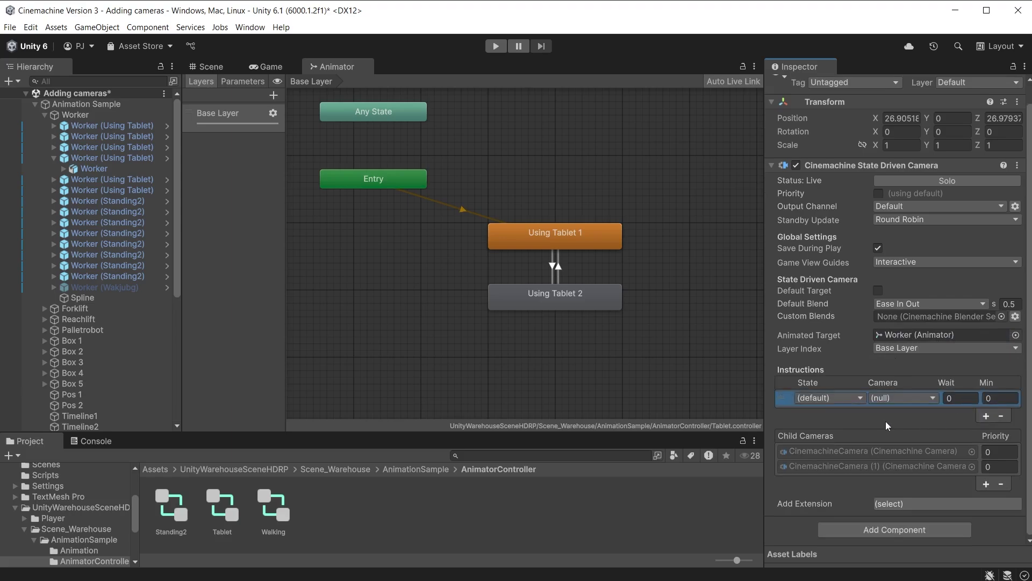
click(847, 398)
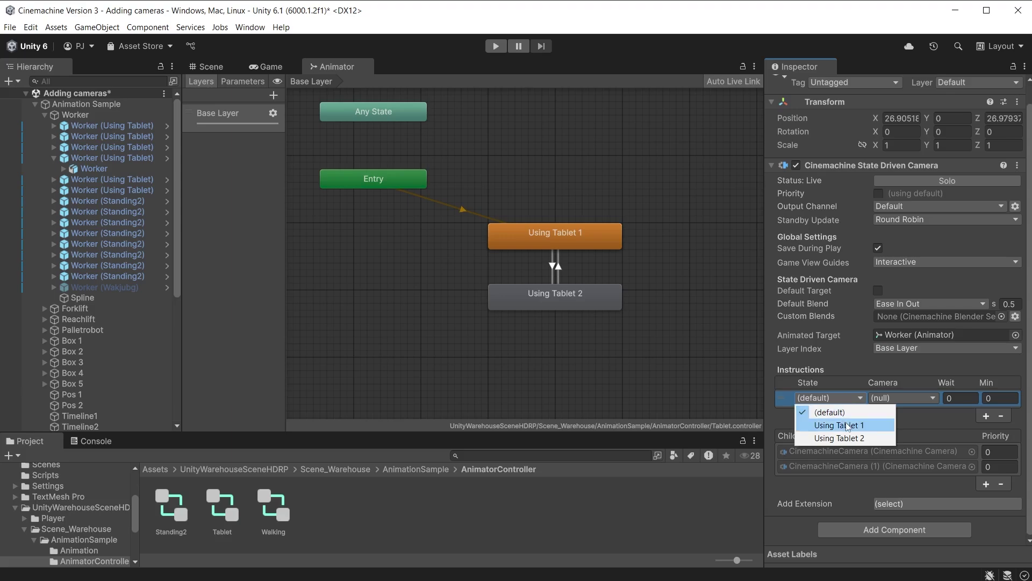
click(846, 425)
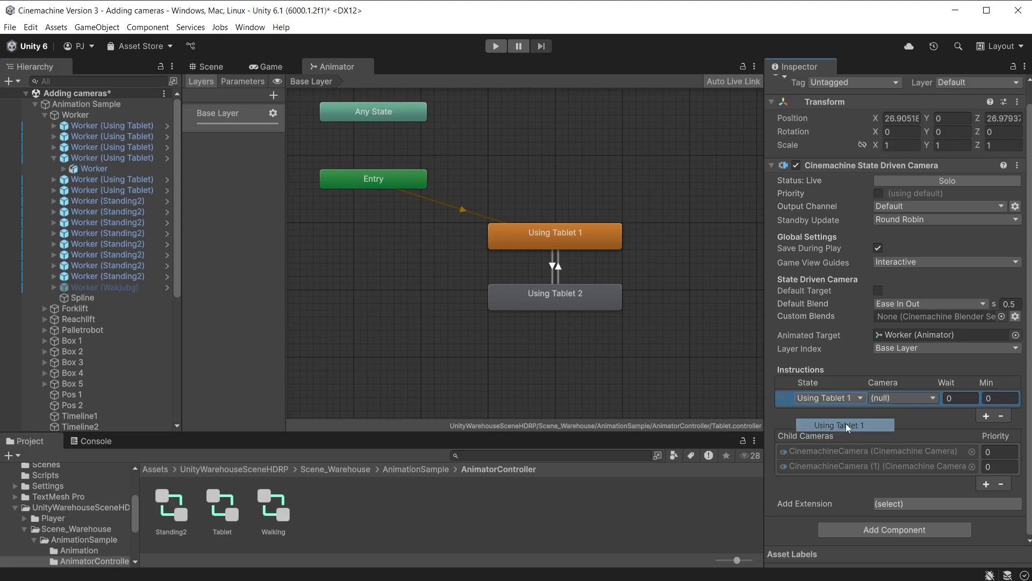
click(914, 399)
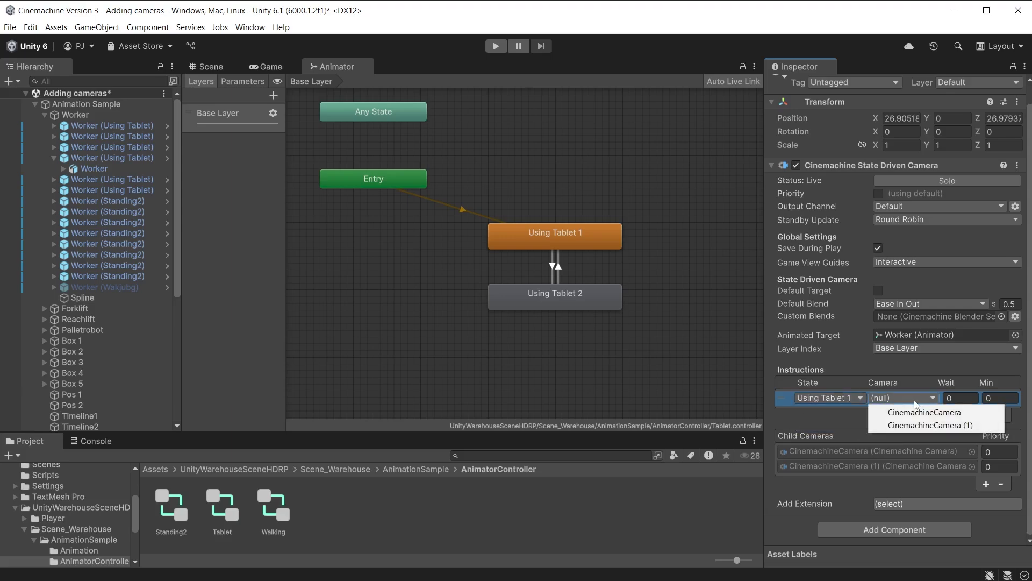
click(960, 417)
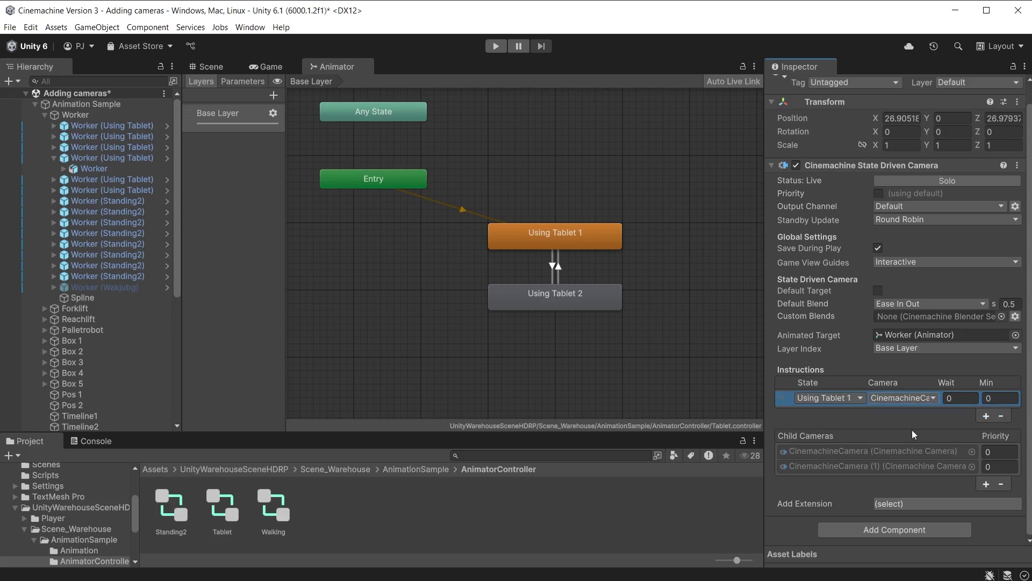
click(966, 399)
click(995, 398)
Add a second instruction mapping Using Tablet 2 to the other child camera
click(986, 416)
click(839, 413)
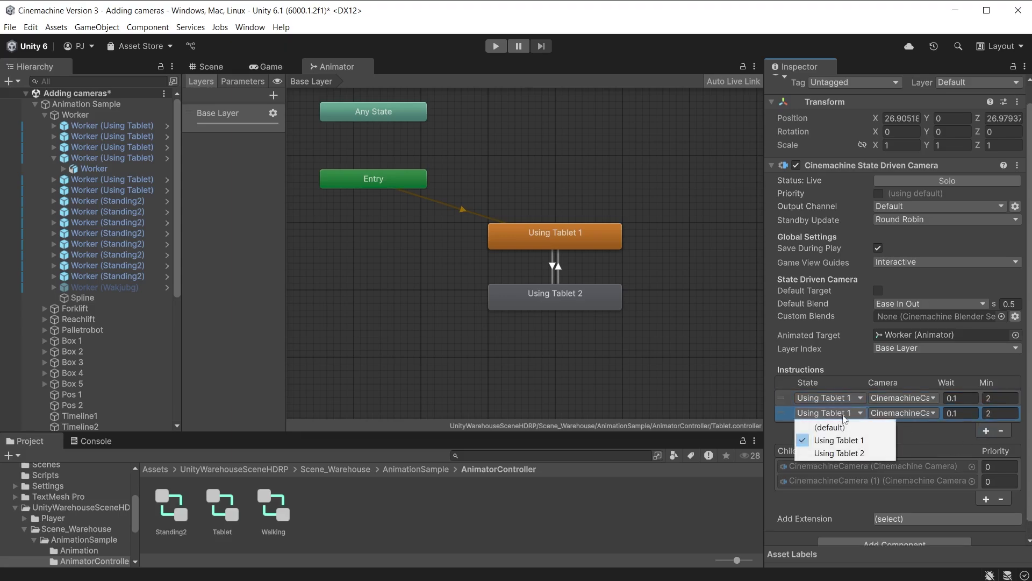
click(838, 453)
click(909, 413)
click(925, 438)
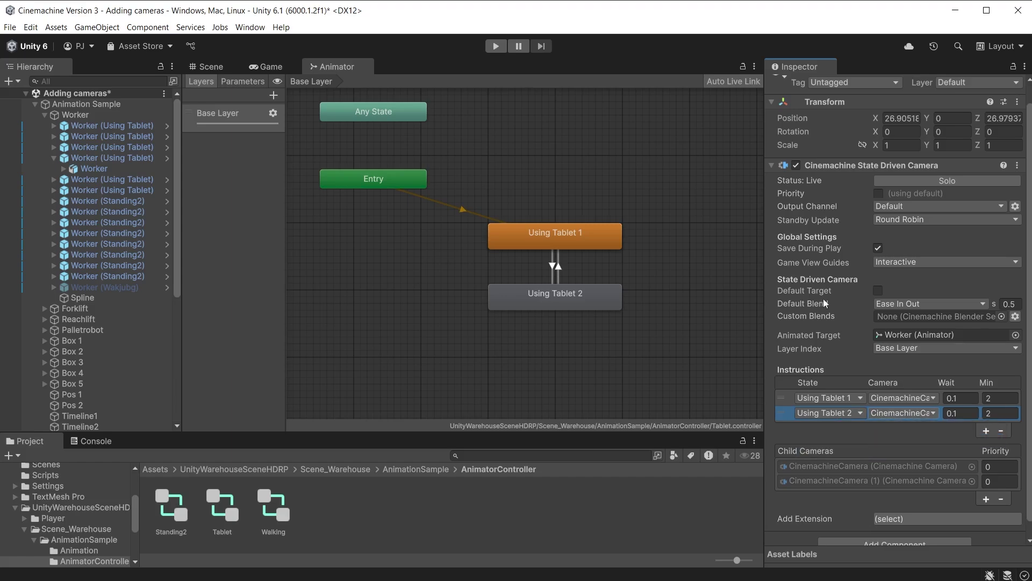
Set the Default Blend to Cut and enter Play mode to test the switching
click(937, 305)
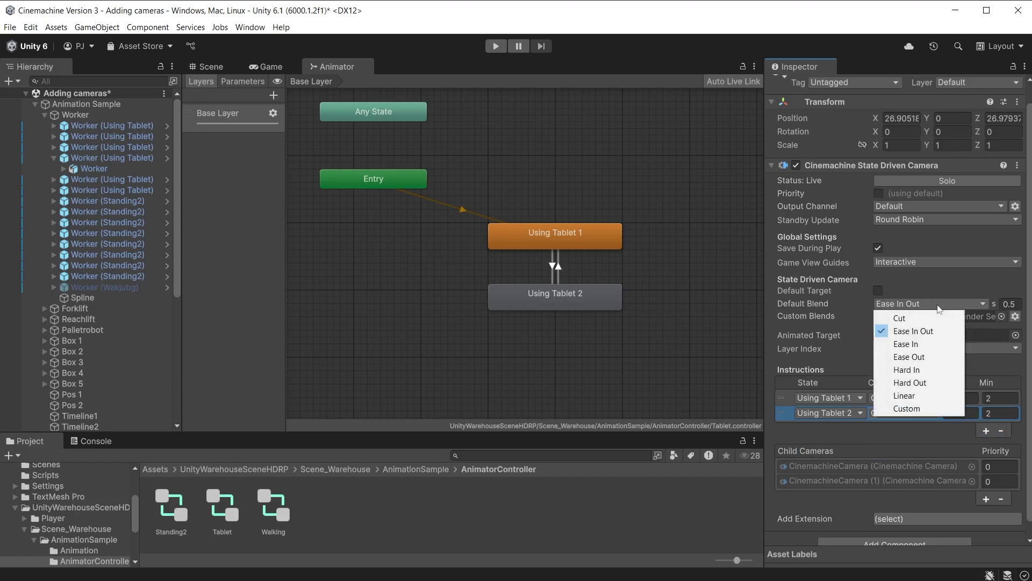
click(907, 318)
key(ctrl+p)
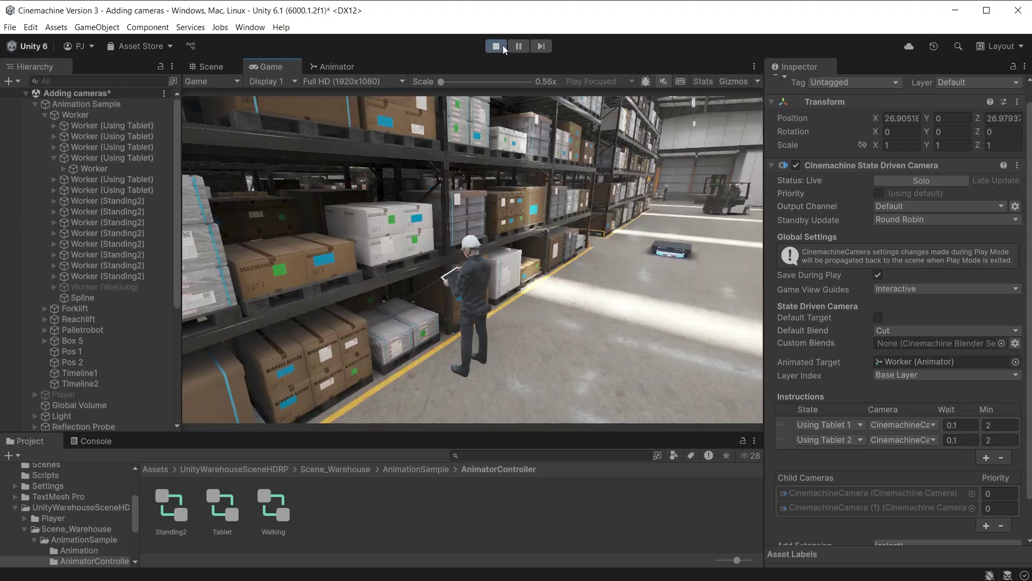
Stop Play mode after the camera cuts between the wide and close tablet-worker shots
key(ctrl+p)
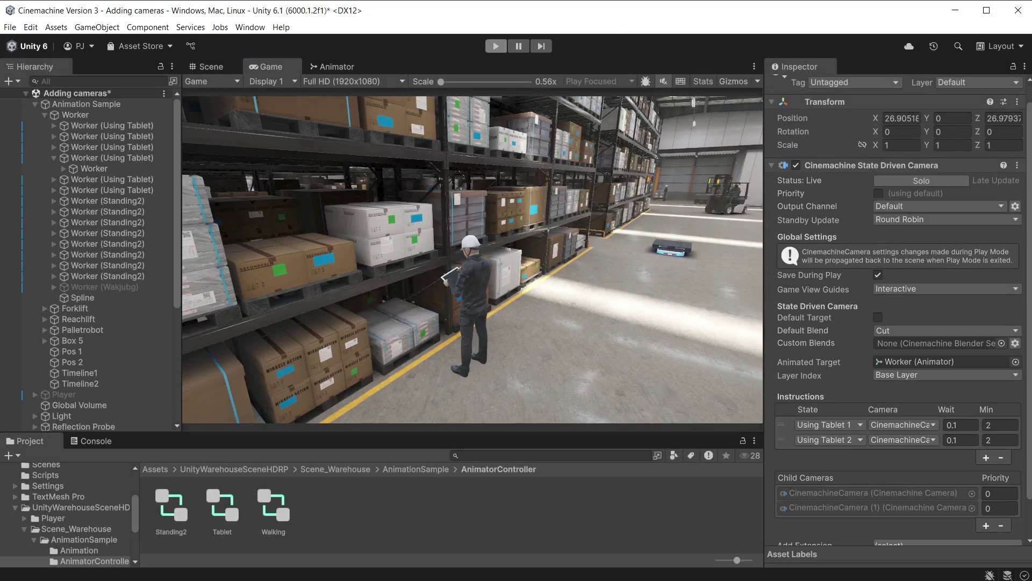